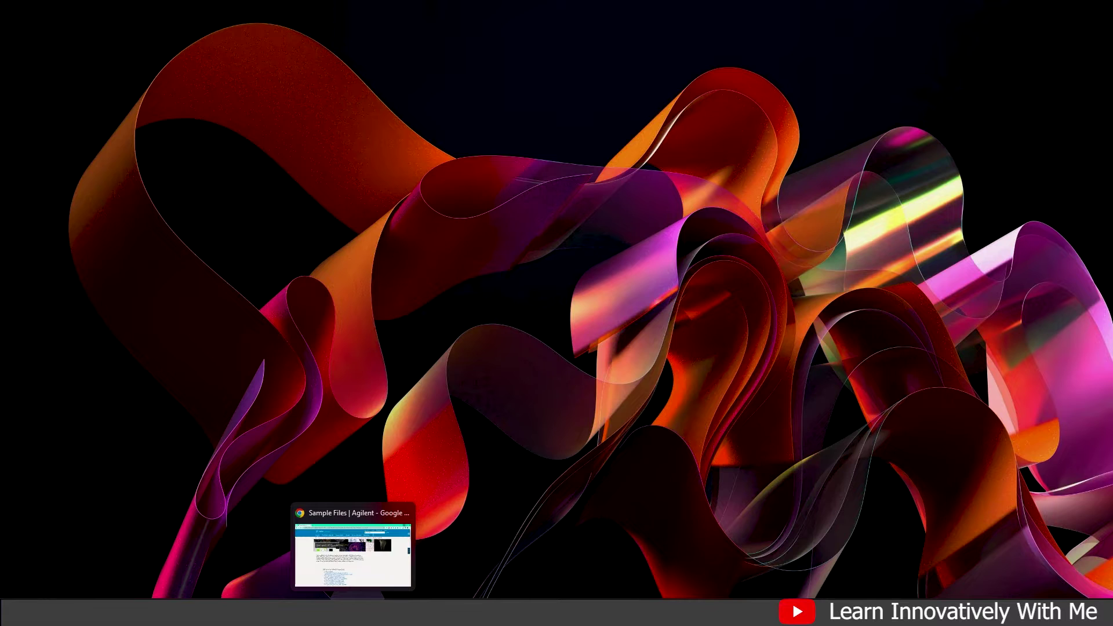
Search the Agilent website for .xpt and open the Gen5 and LHC Sample Files page.
click(348, 548)
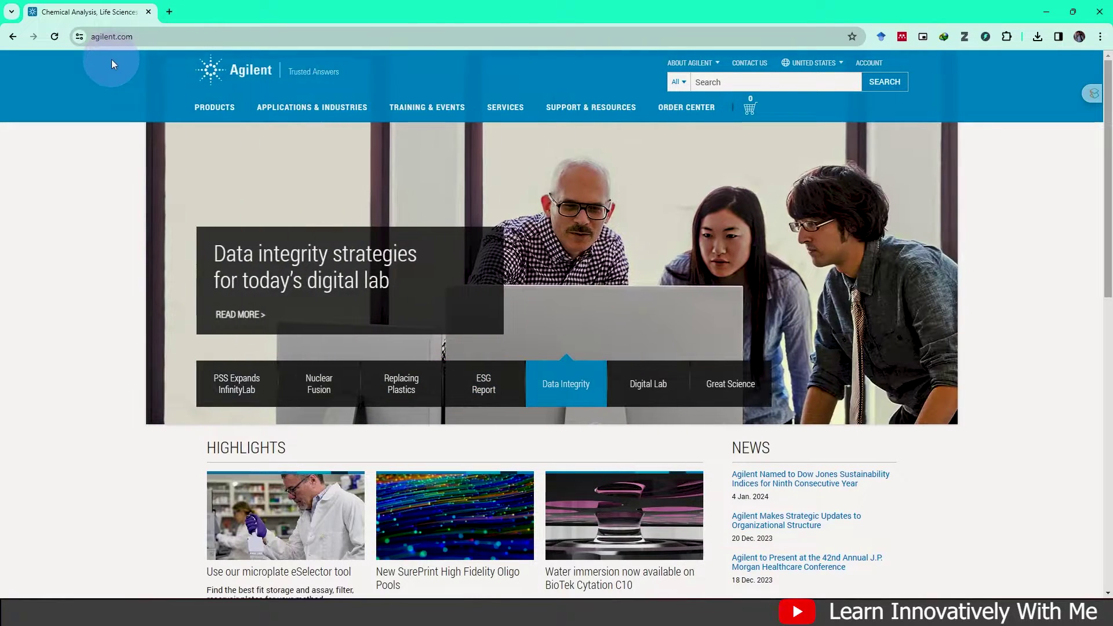
click(738, 82)
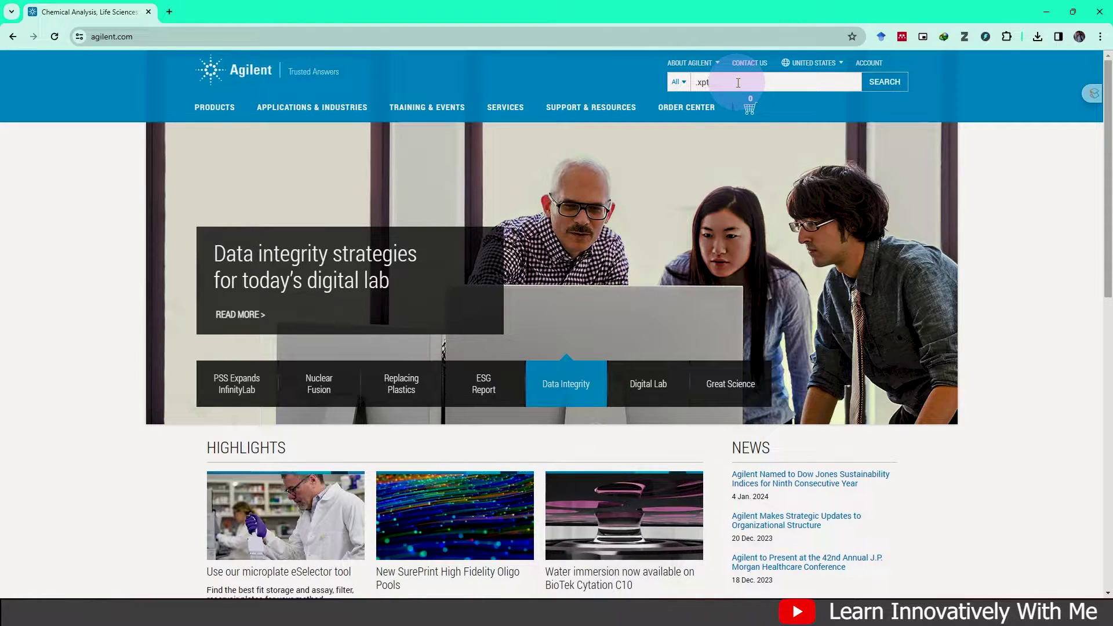
click(885, 82)
scroll(557, 327, down, 15)
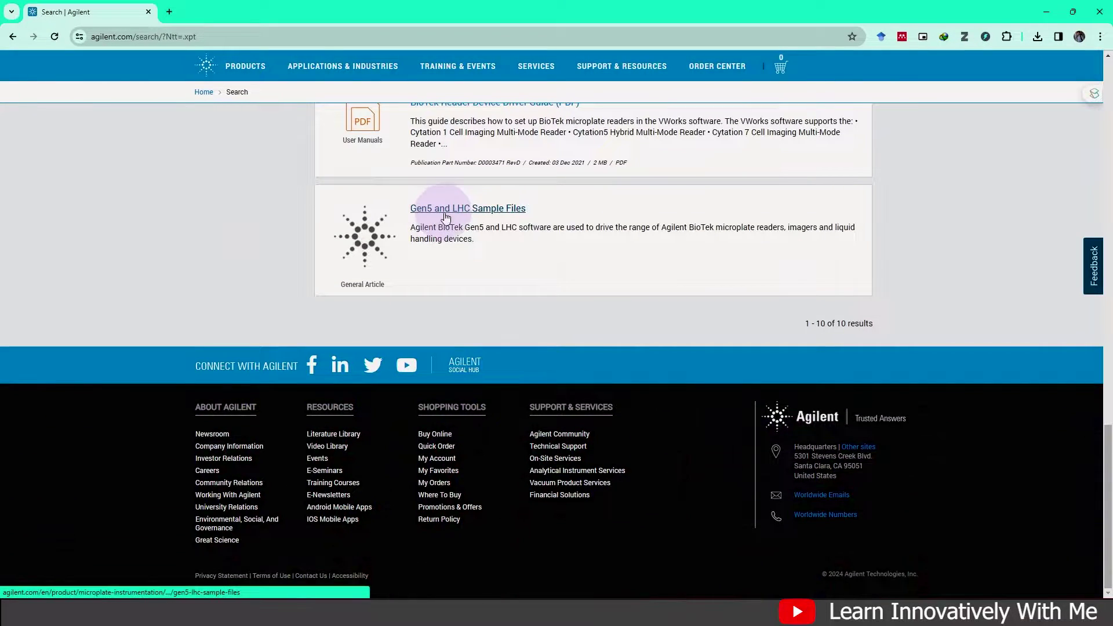
click(476, 216)
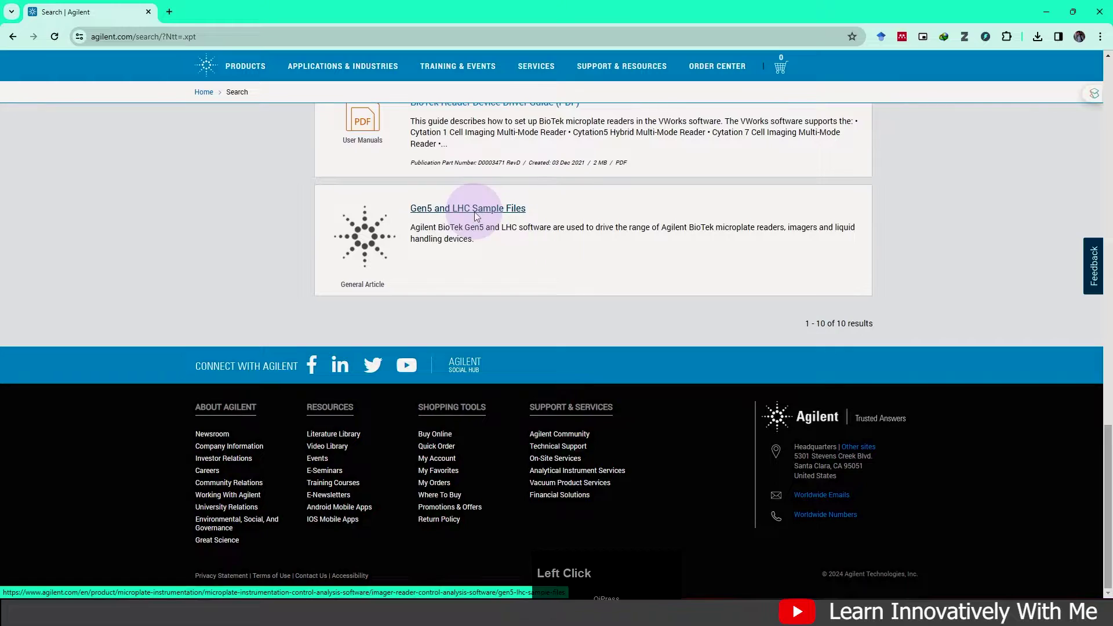
Download the IC50 (Toxicity) Assay file from the Gen5 Experiment Files for Detection (.xpt) section.
scroll(475, 335, down, 1)
scroll(475, 334, down, 5)
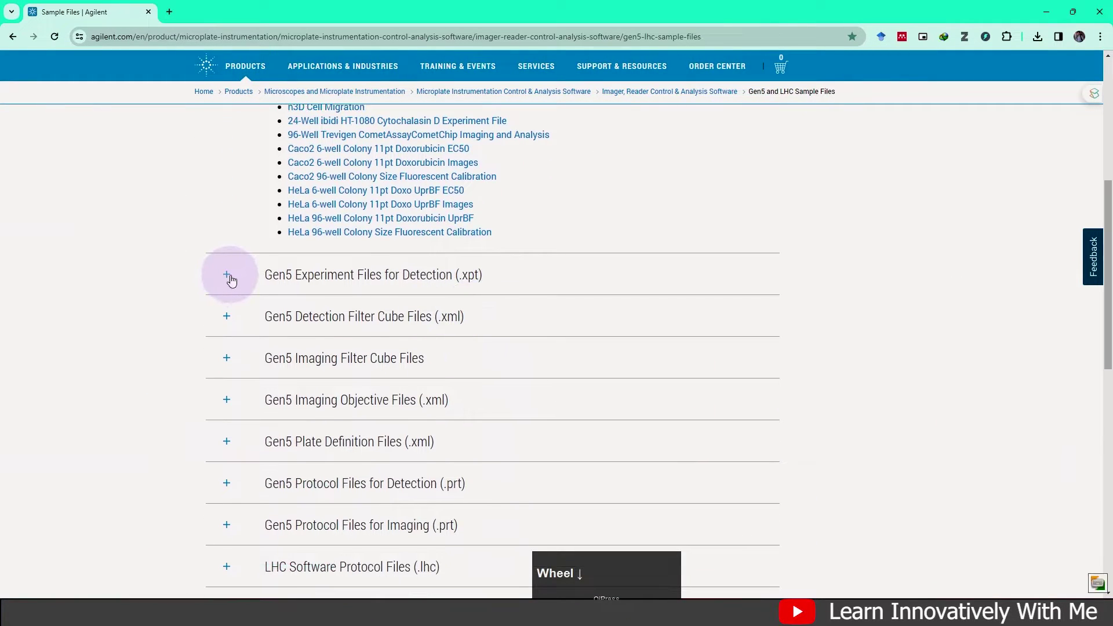
click(226, 278)
scroll(457, 299, down, 2)
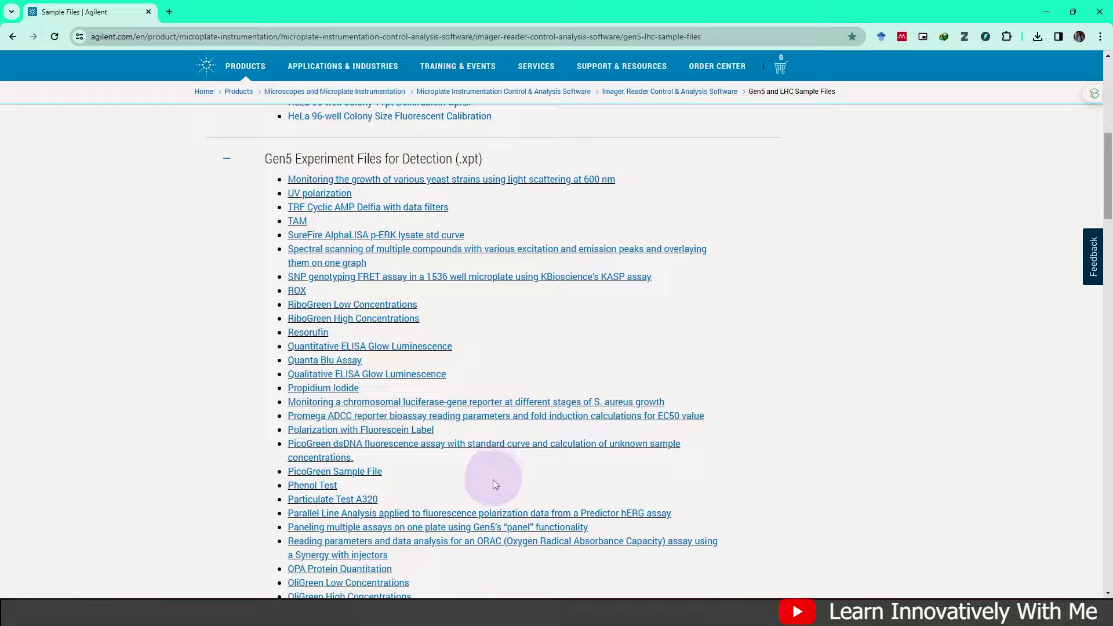
scroll(456, 471, down, 6)
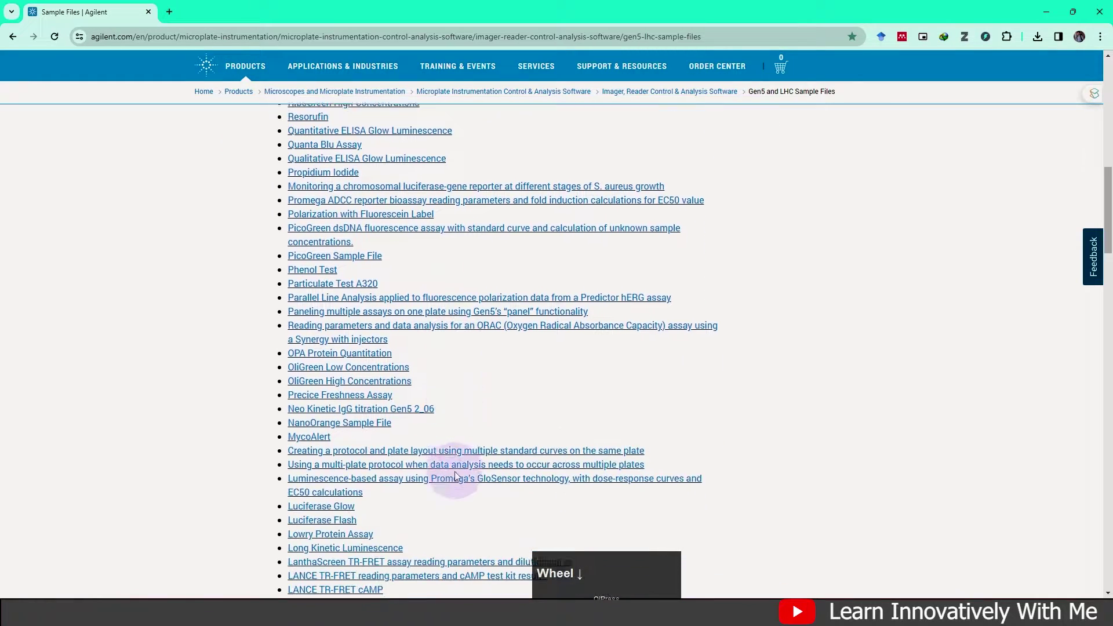
scroll(434, 458, down, 6)
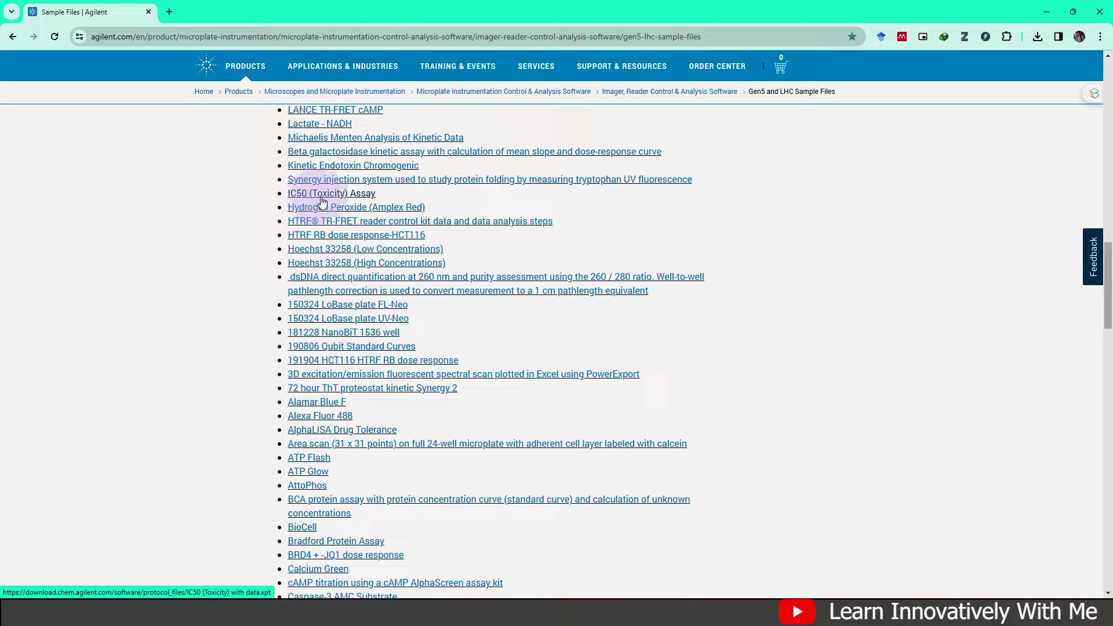
click(356, 199)
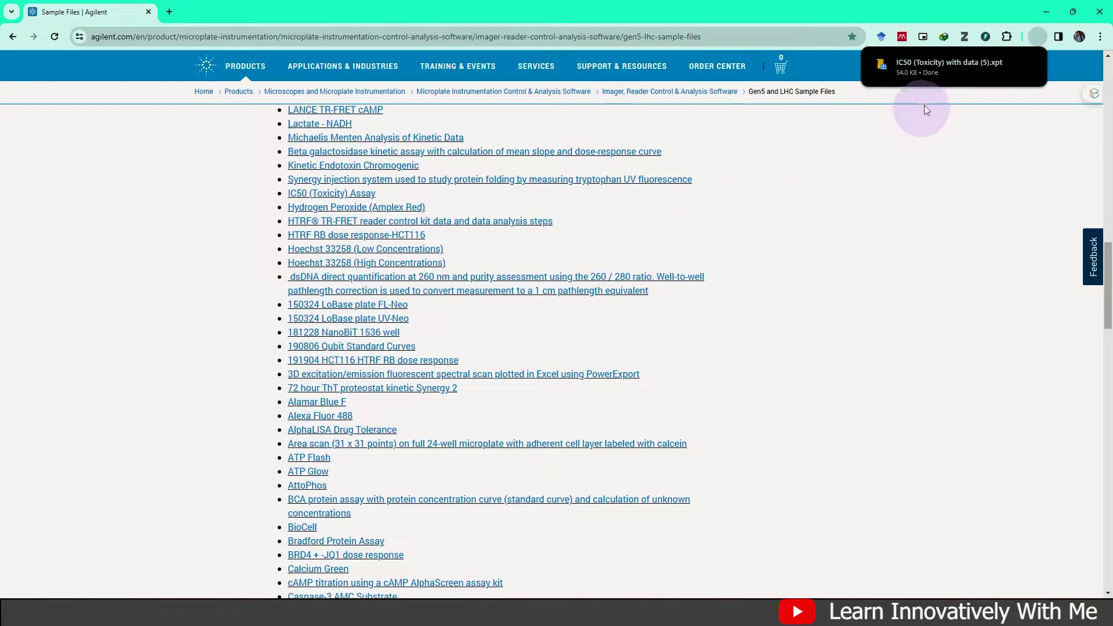
Open the downloaded IC50 (Toxicity) experiment in a maximized Gen5 window and examine Plate 1's Layout matrix.
click(933, 60)
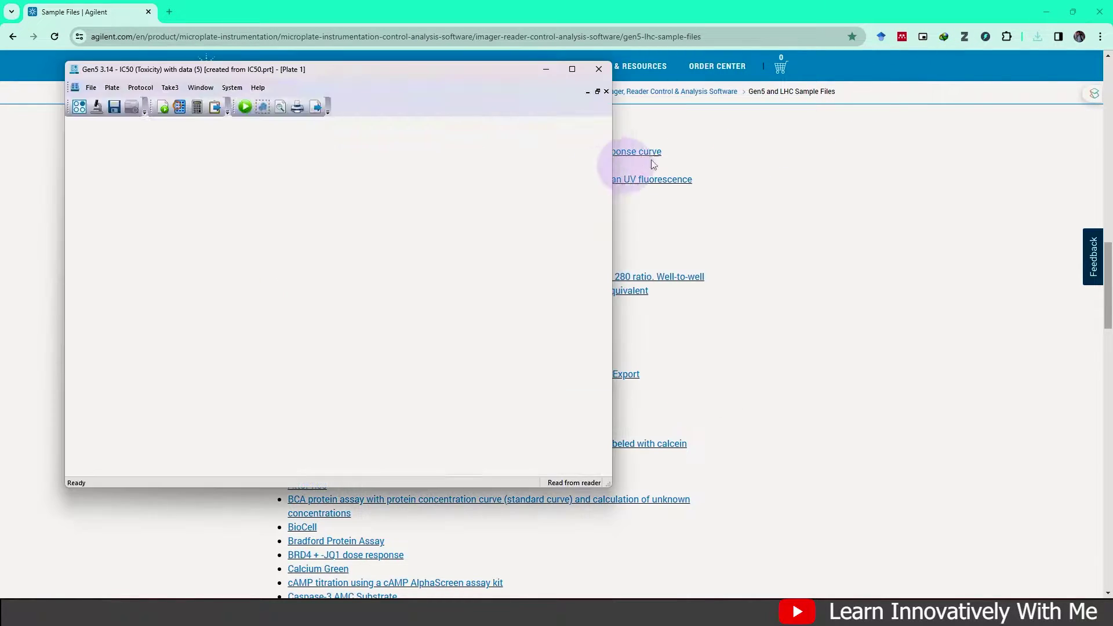
double_click(573, 67)
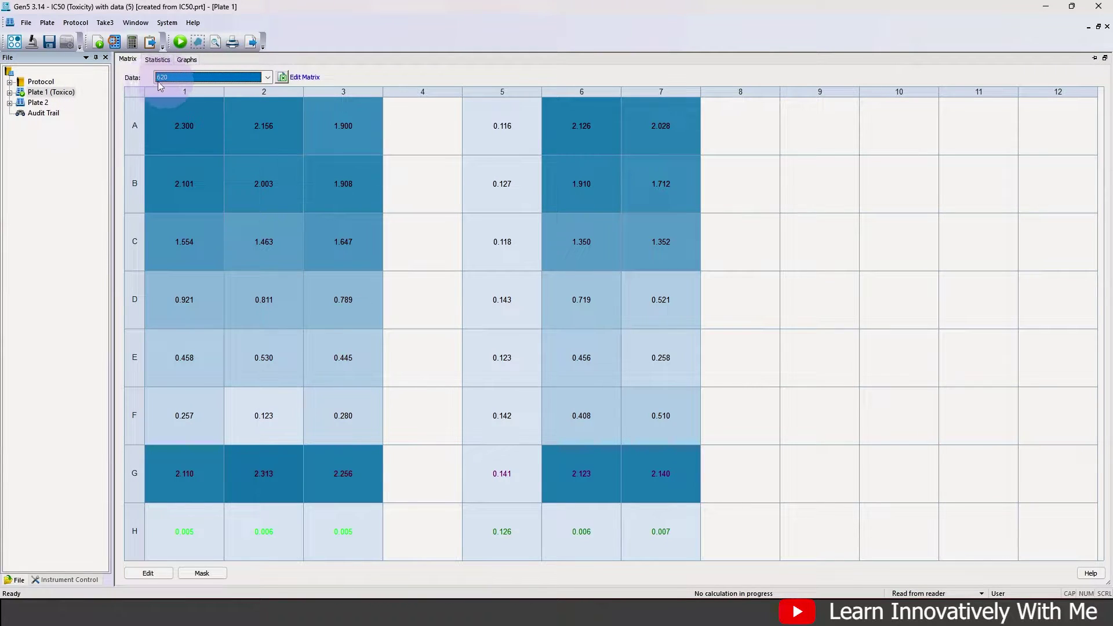
click(268, 77)
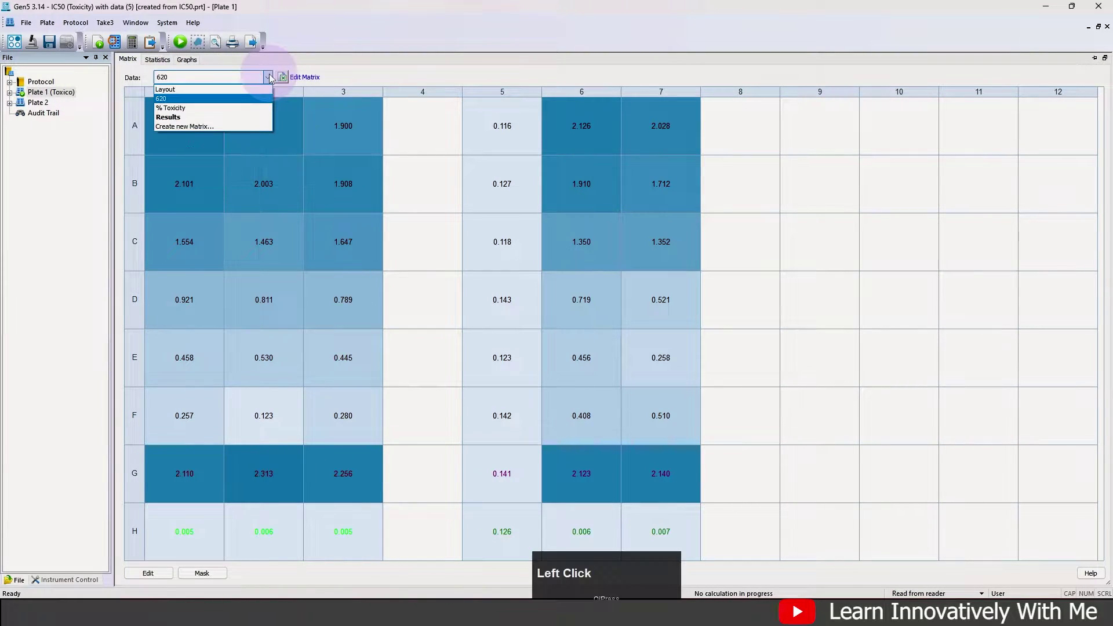
click(180, 90)
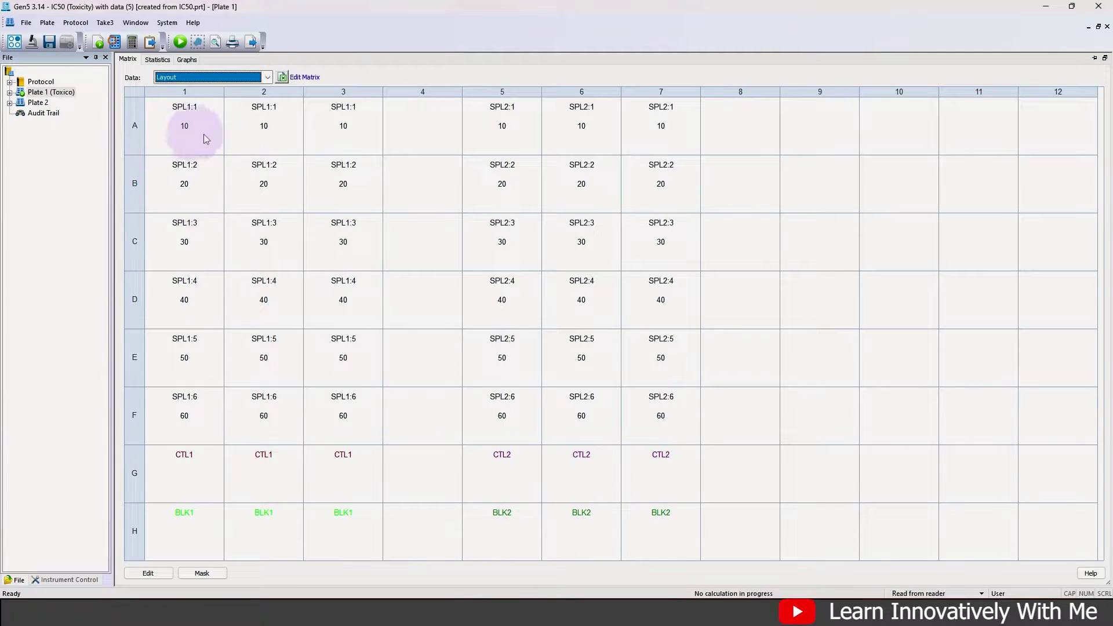
mouse_move(185, 122)
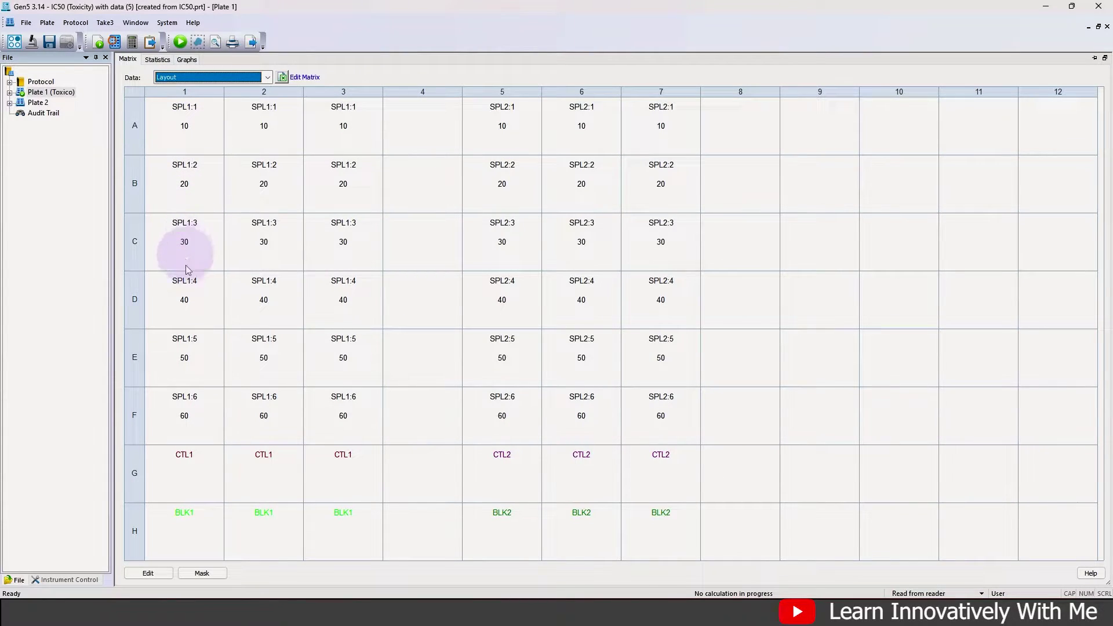
mouse_move(187, 370)
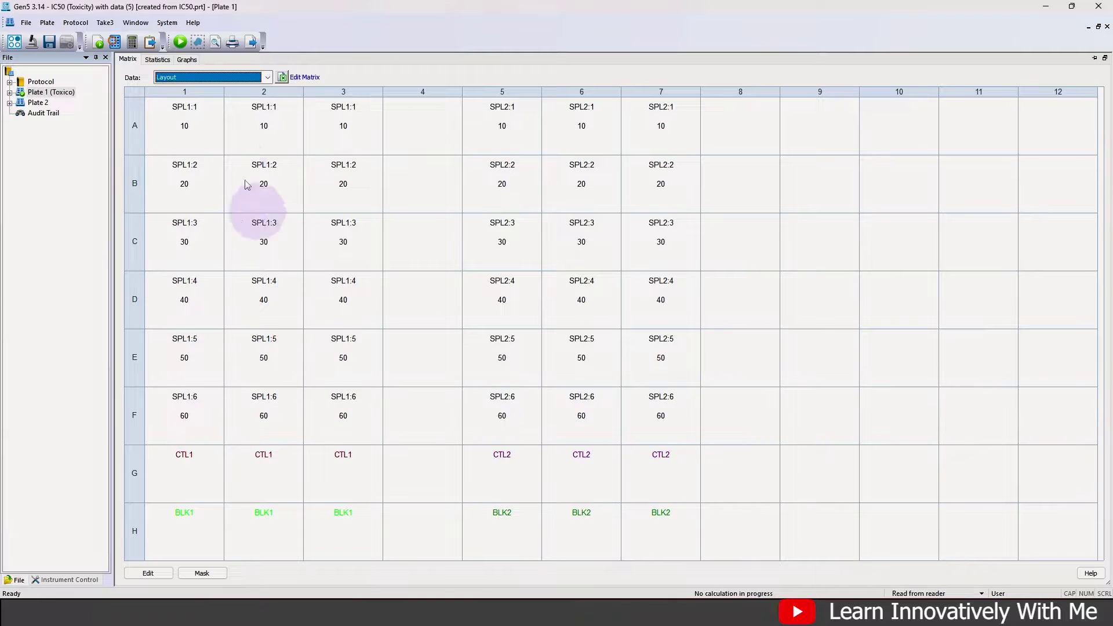
mouse_move(306, 124)
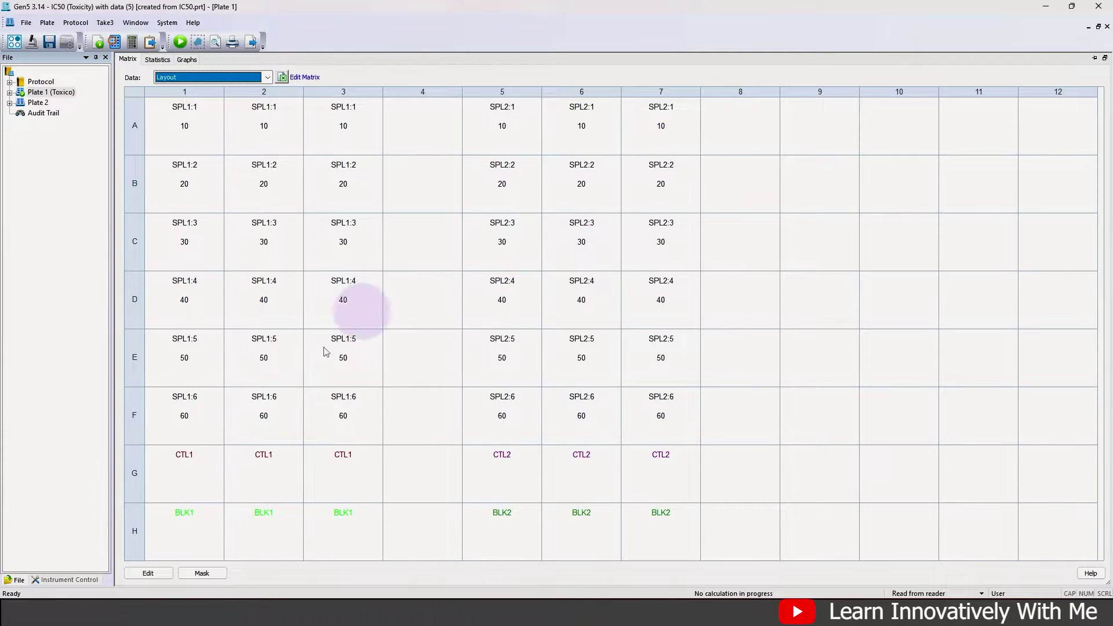
mouse_move(183, 470)
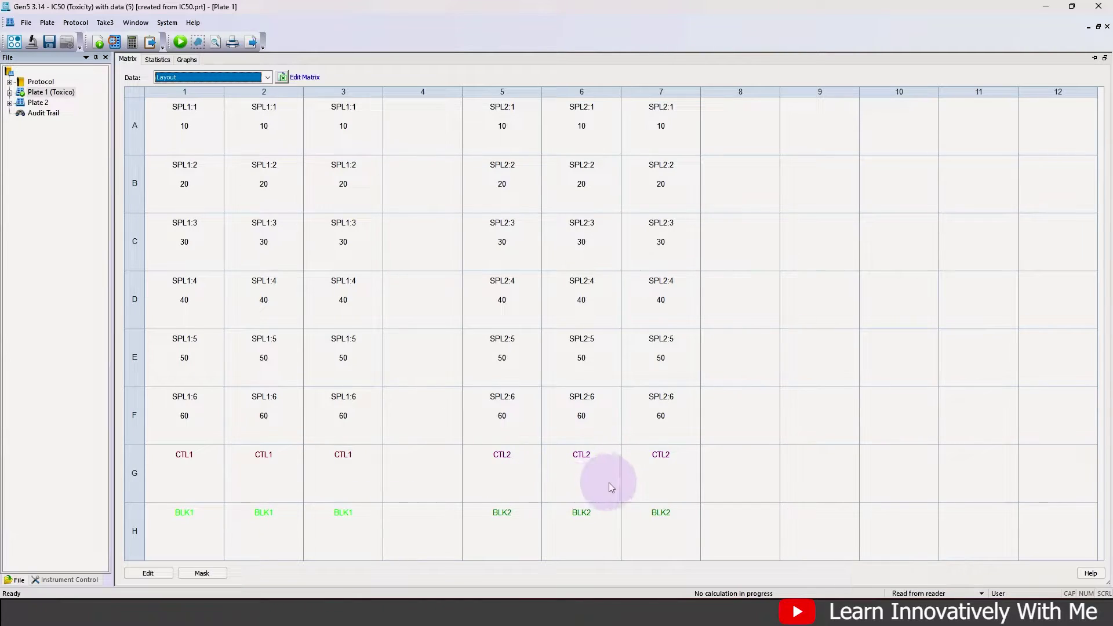
View Plate 1's % Toxicity matrix, followed by its combined Results matrix.
click(234, 77)
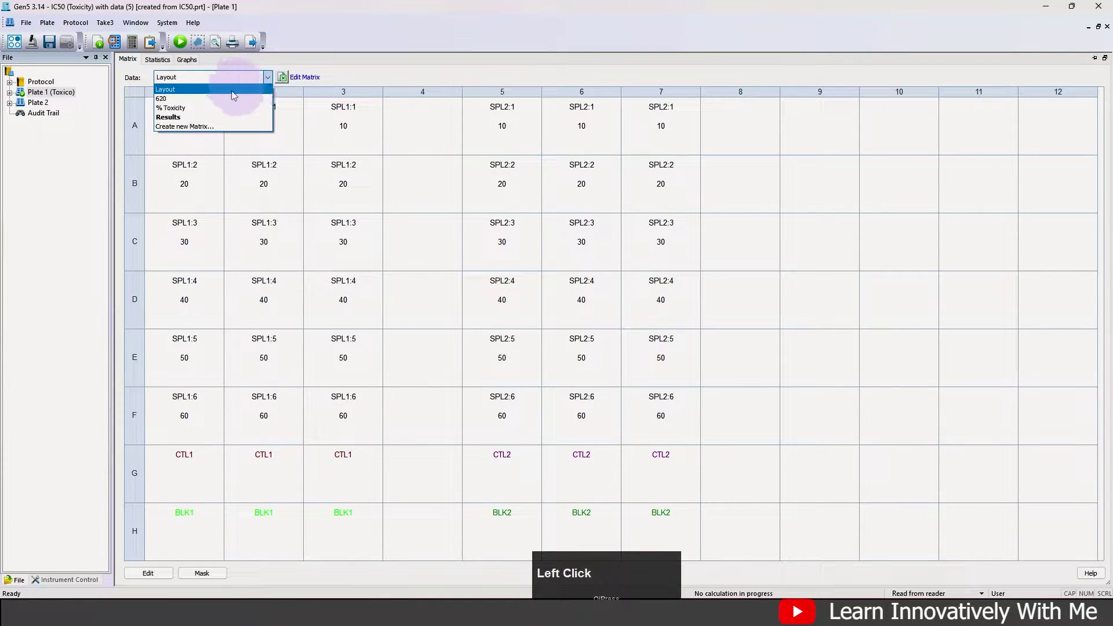
click(171, 107)
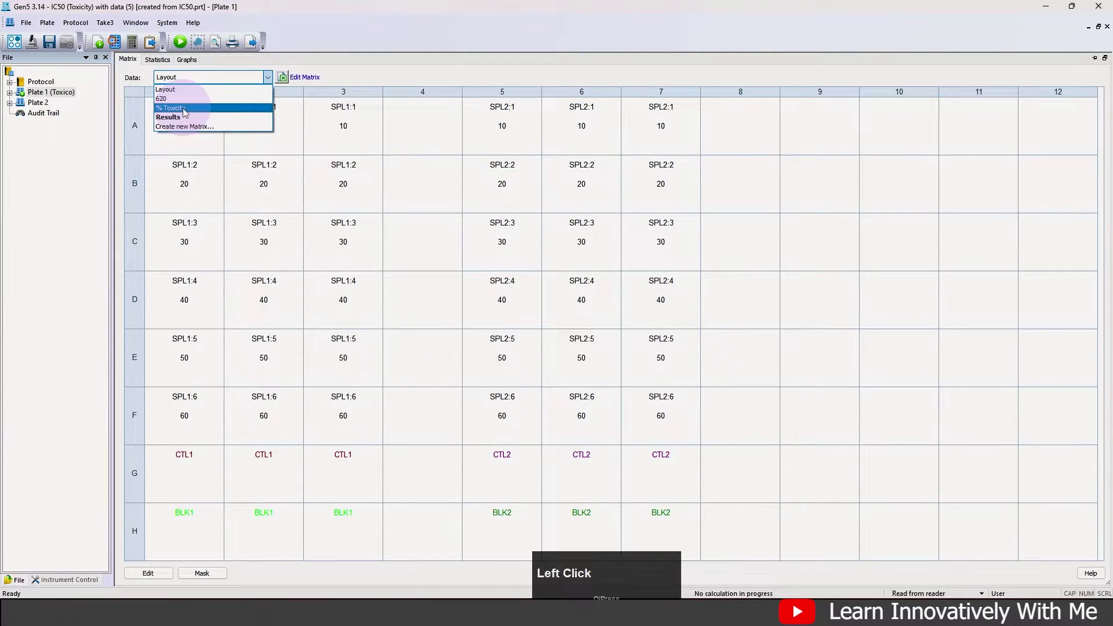
click(267, 77)
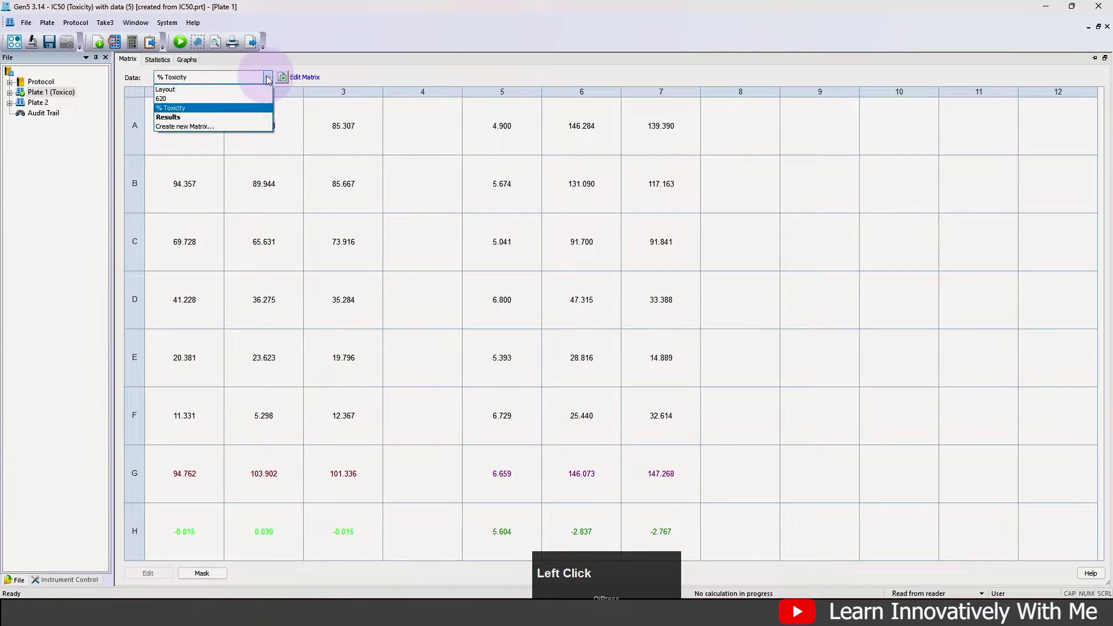
click(185, 120)
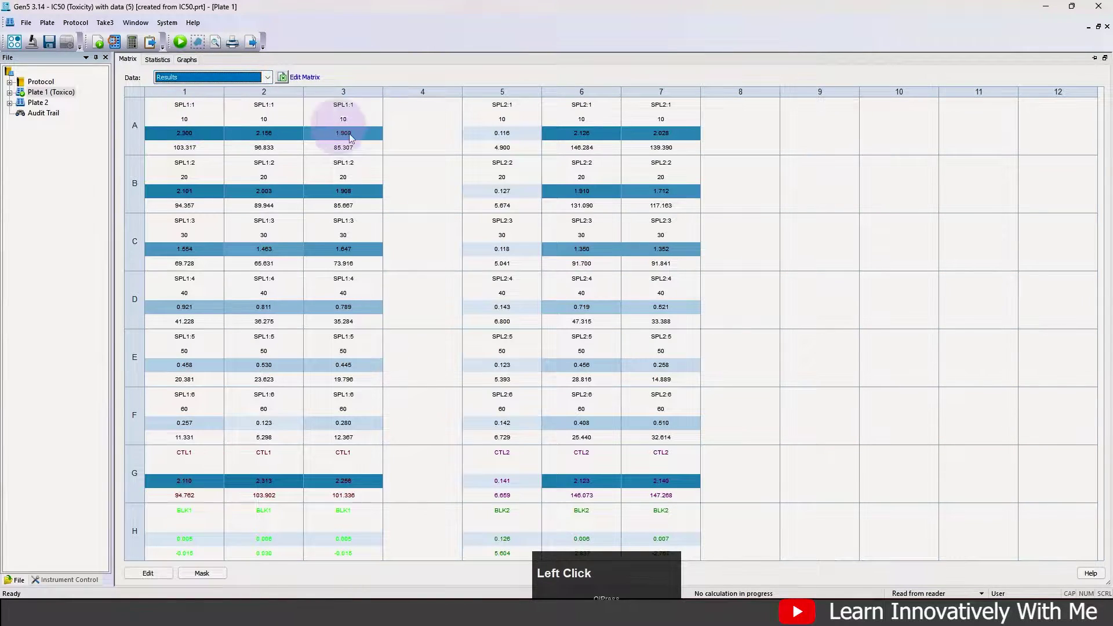
scroll(319, 383, down, 1)
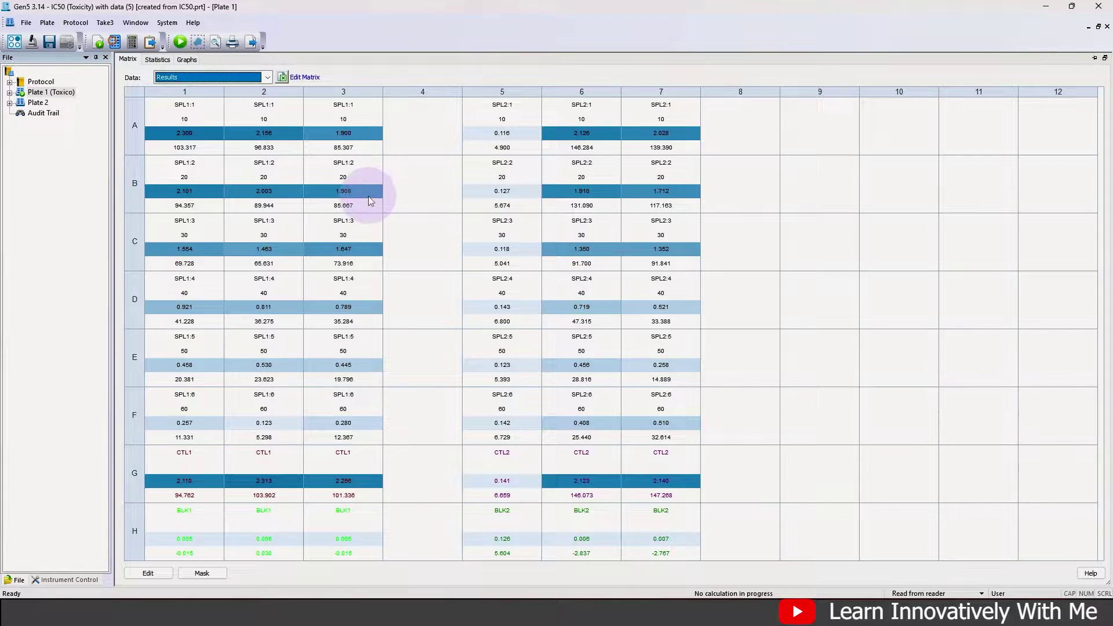
Open the protocol's Procedure, examine the settings of the 620 absorbance read step, and close the procedure.
click(10, 83)
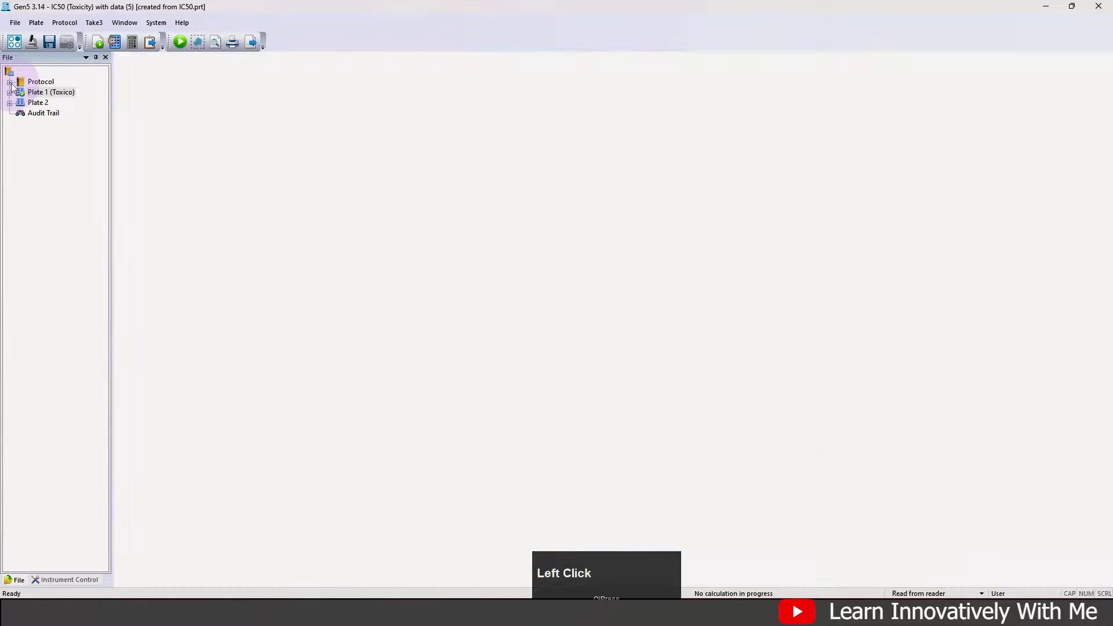
double_click(52, 94)
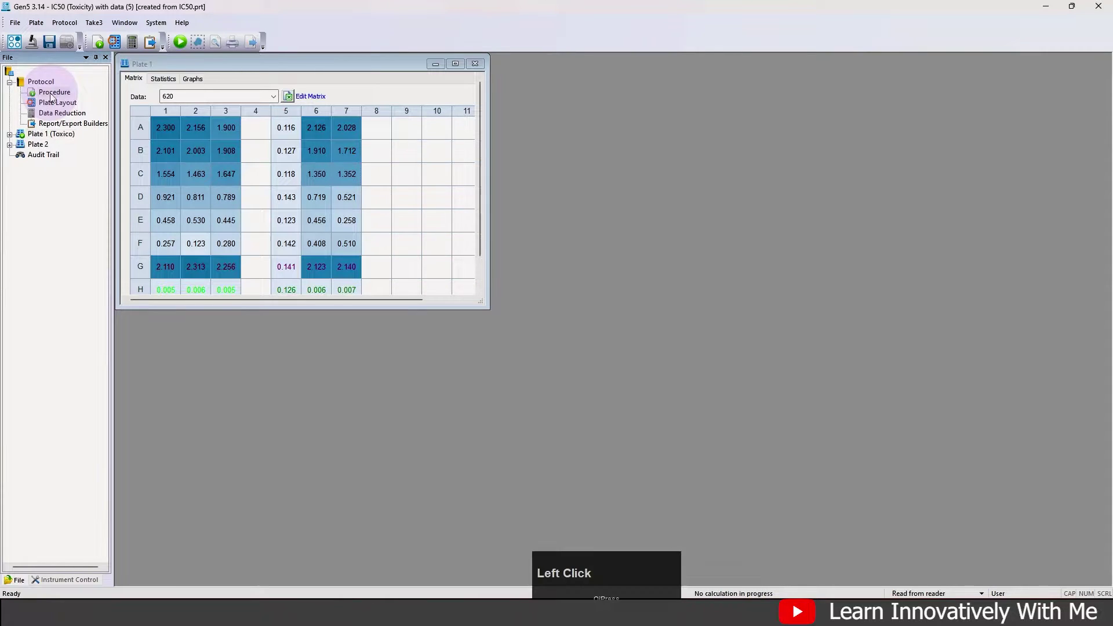
drag(540, 149, 590, 91)
click(432, 149)
click(592, 176)
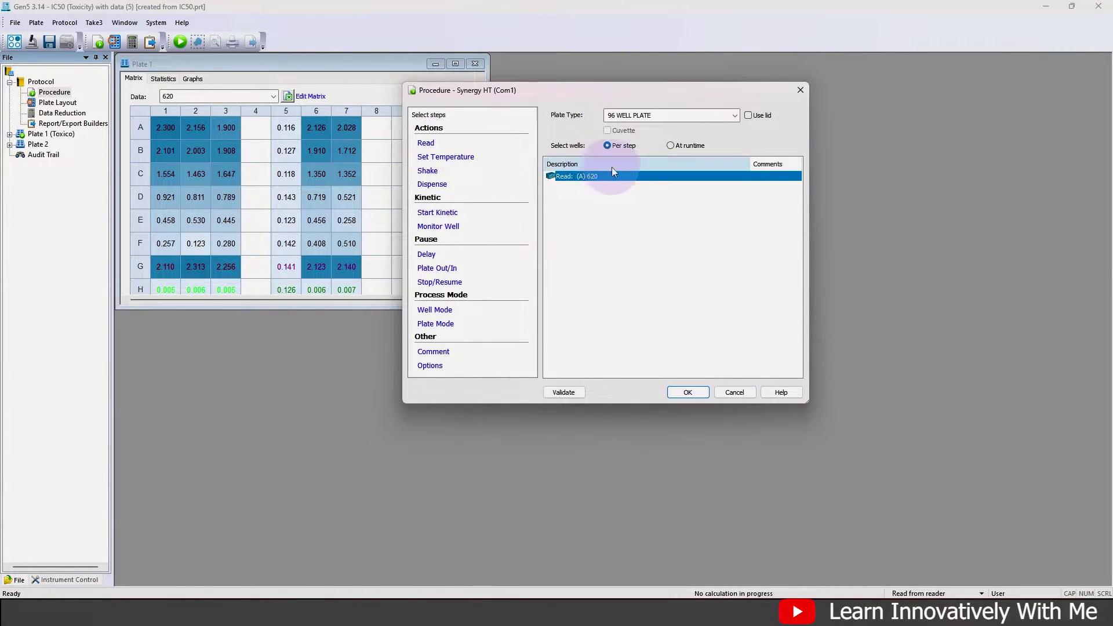
double_click(592, 175)
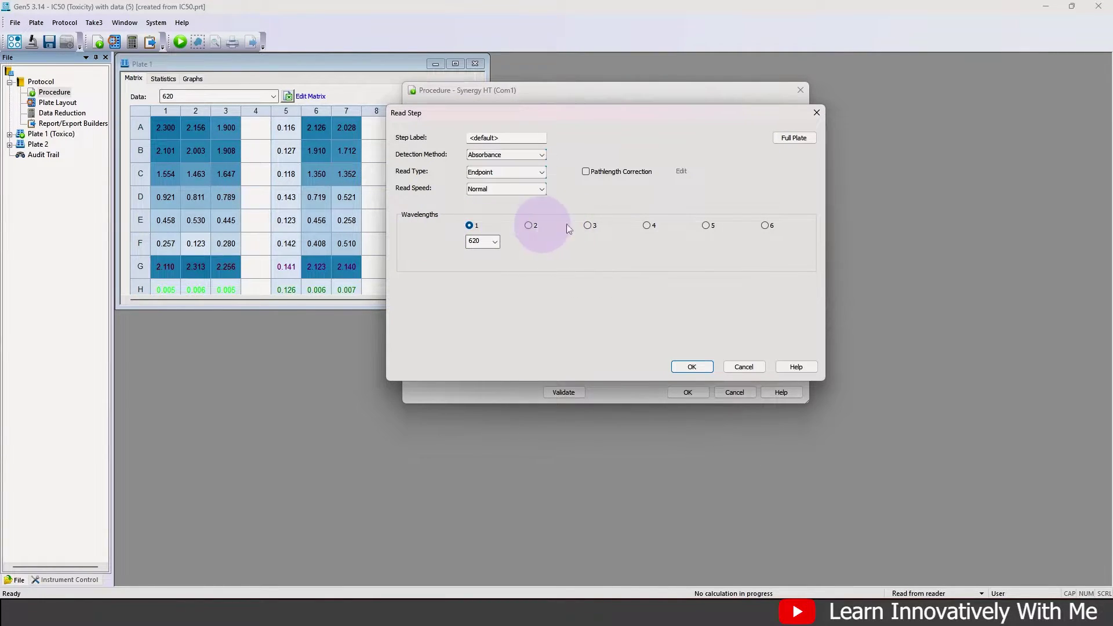
click(691, 368)
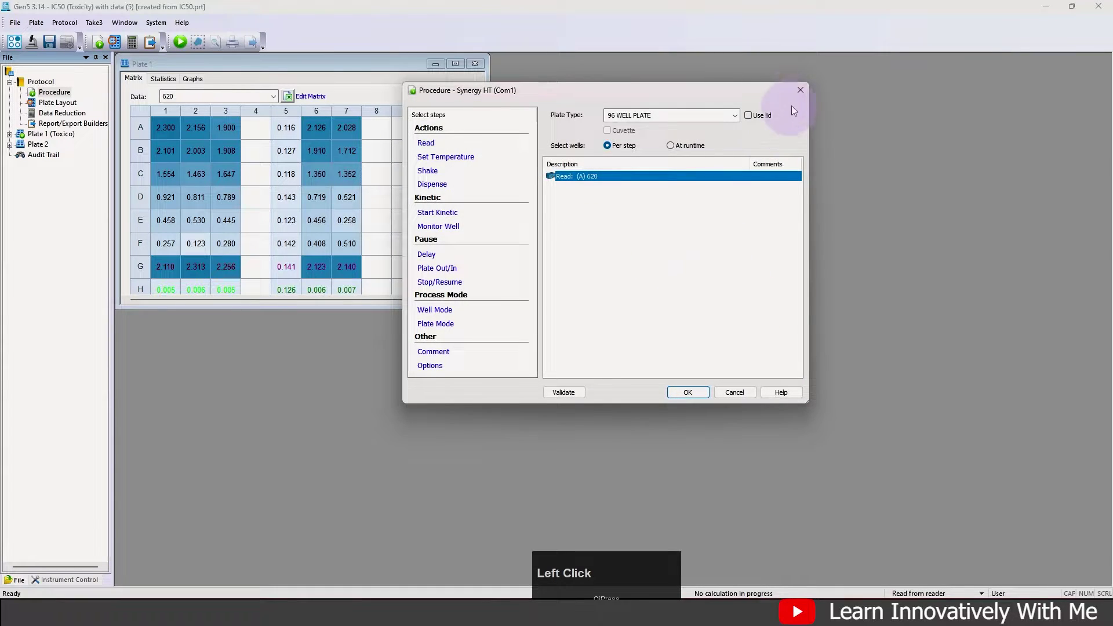
click(800, 89)
Open the protocol's Plate Layout, examine the sample, control and blank well assignments, and close it.
double_click(57, 102)
drag(505, 152, 535, 132)
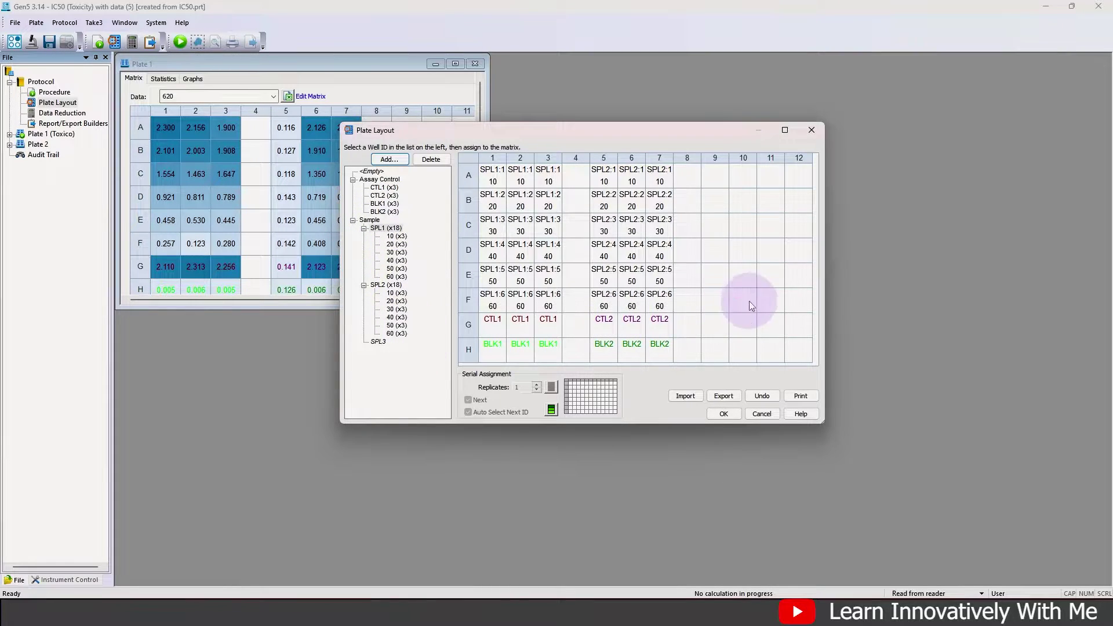
click(819, 132)
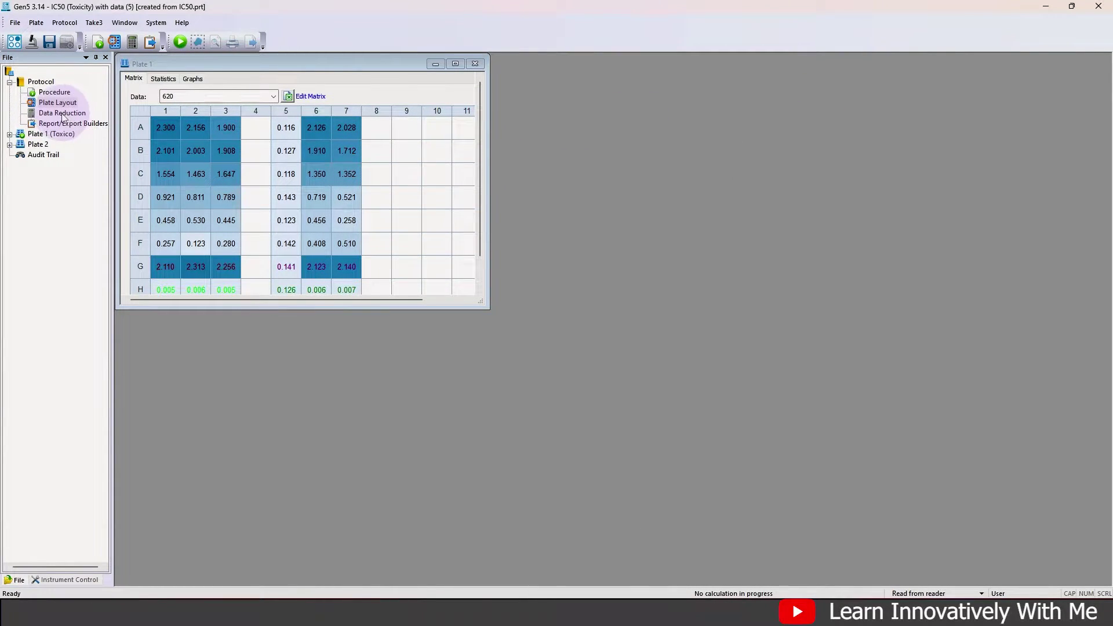
Open the % Toxicity transformation in the protocol's Data Reduction and bring up its formula in the formula editor.
click(63, 113)
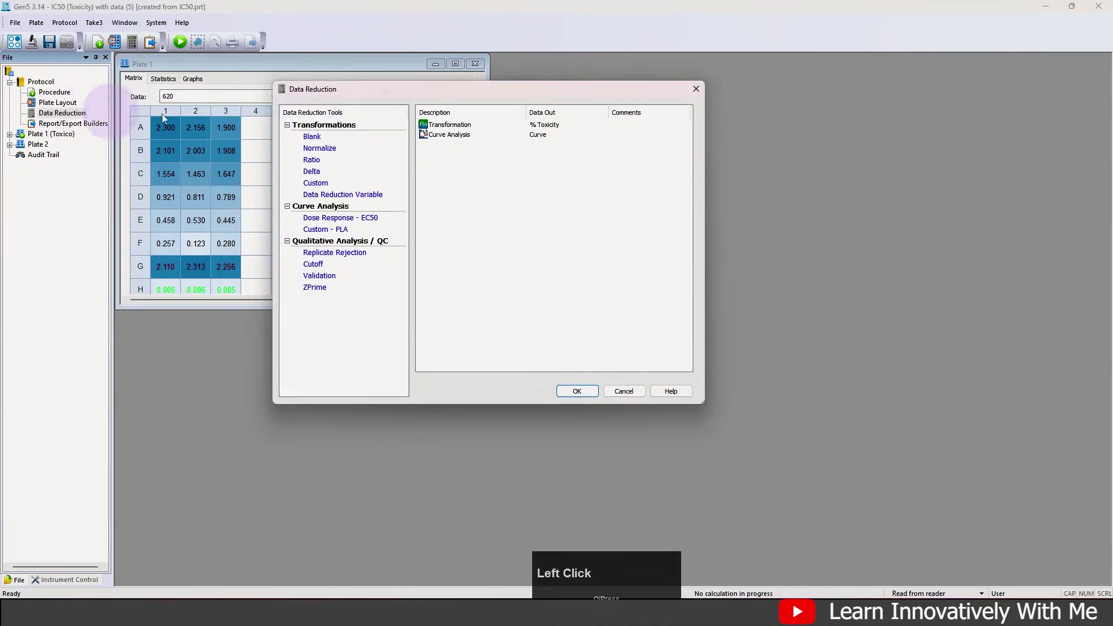
drag(454, 92, 461, 97)
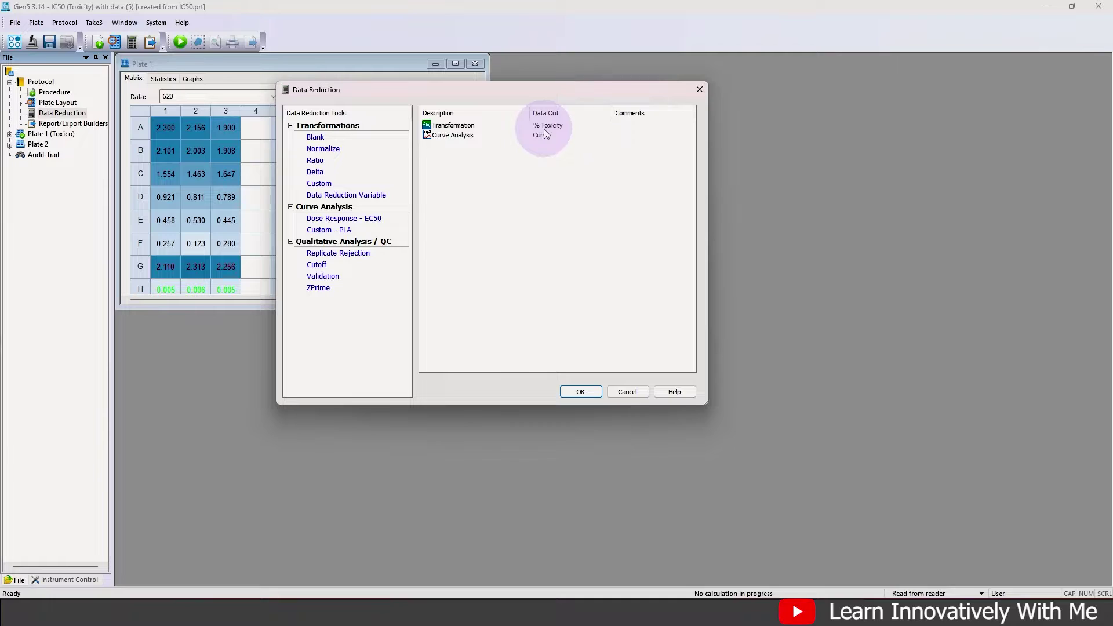
double_click(452, 125)
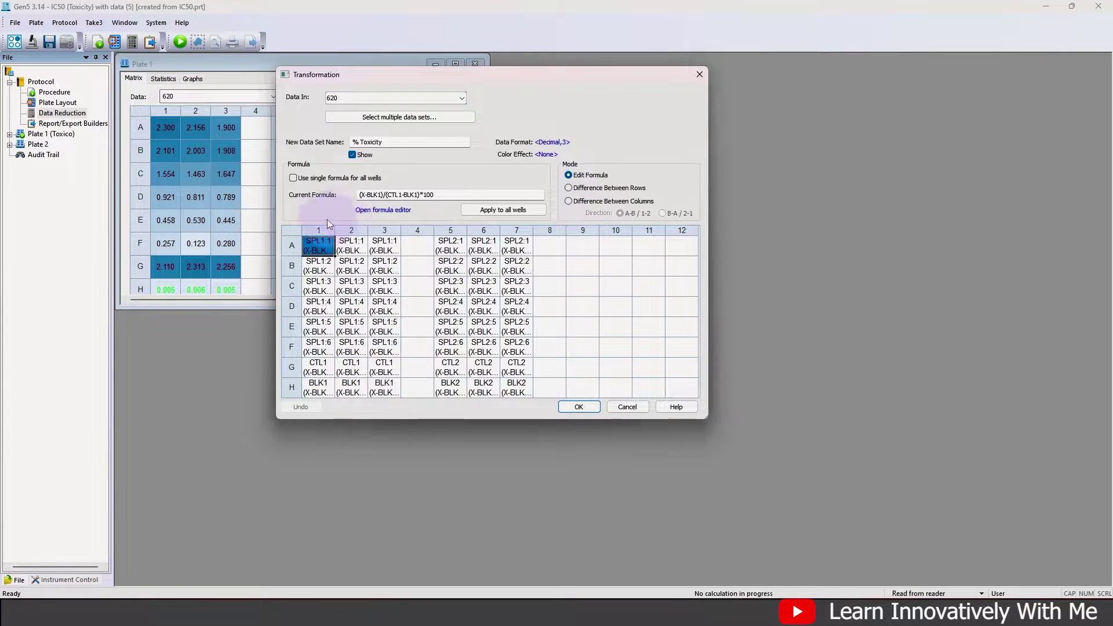
click(351, 96)
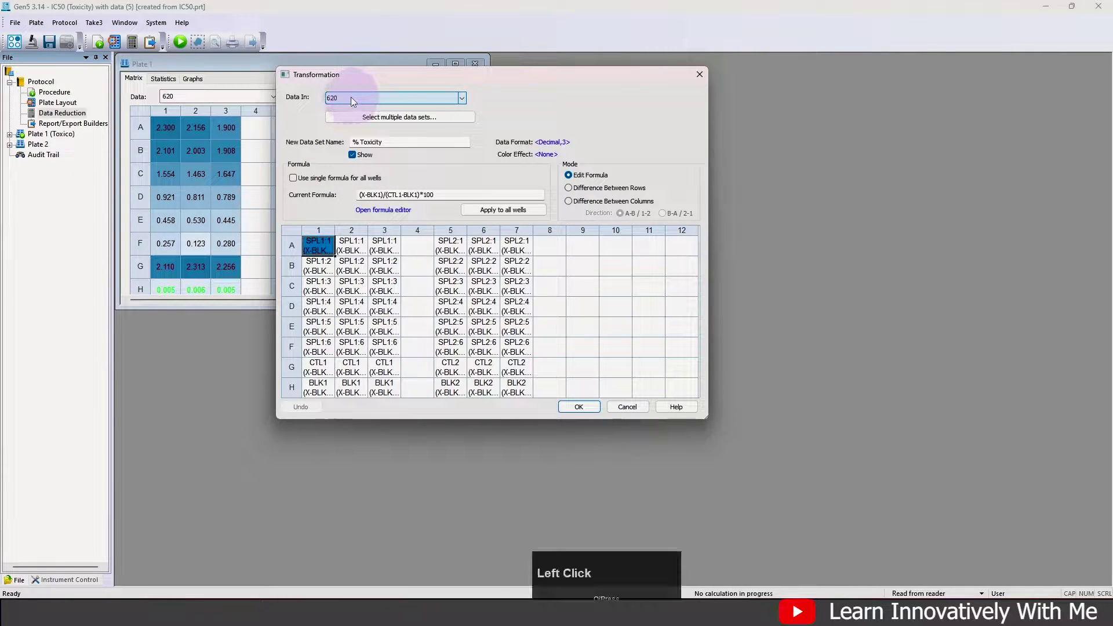
click(350, 96)
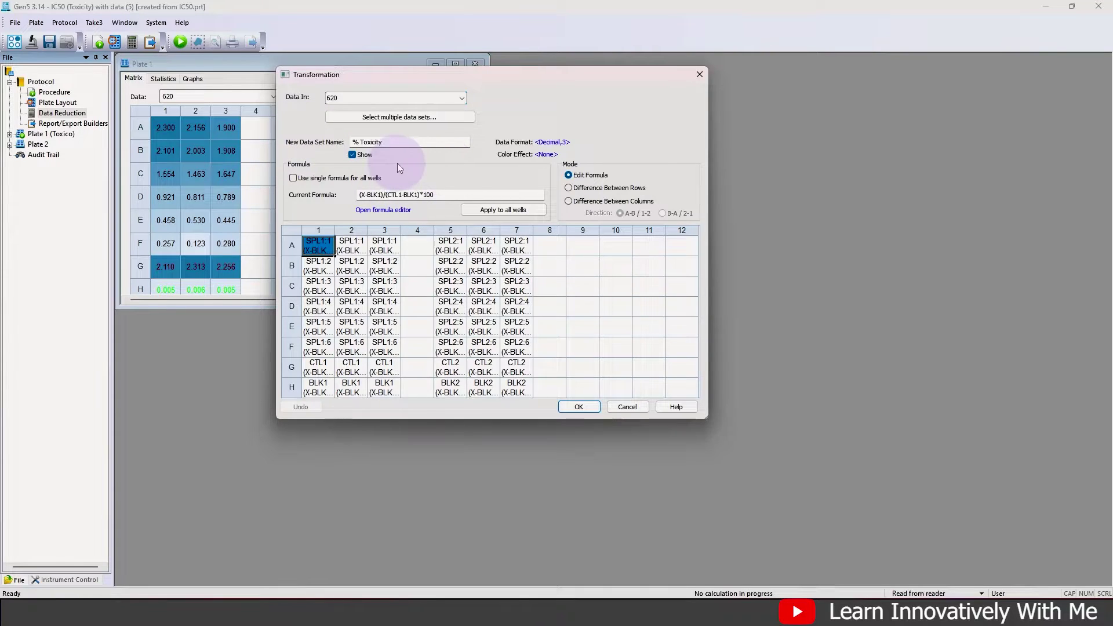
click(384, 210)
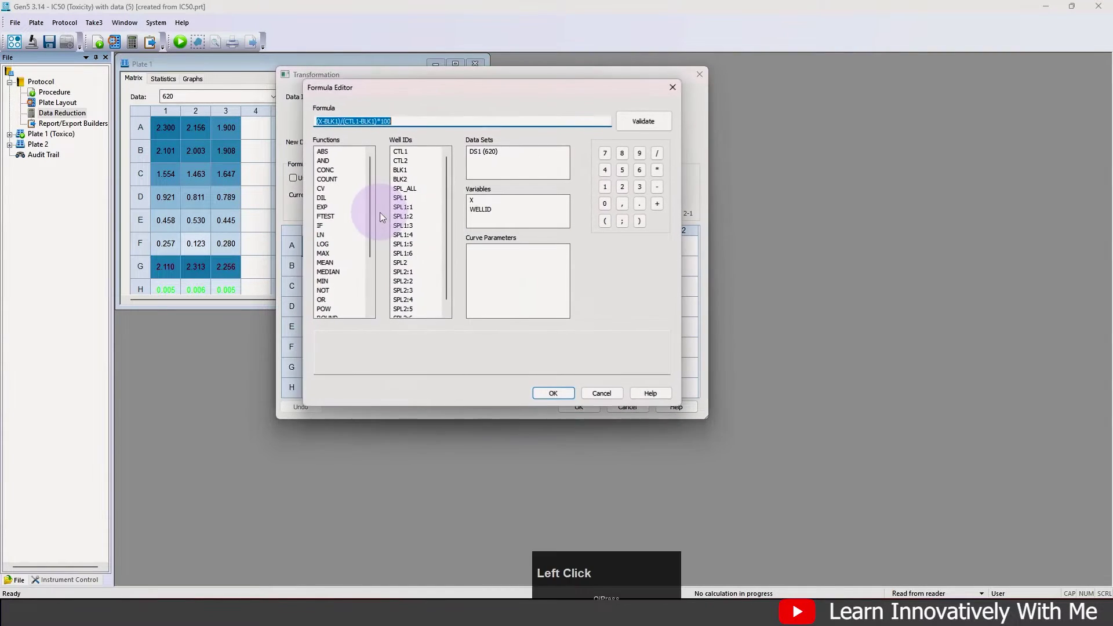
Examine the % Toxicity formula alongside the transformation's well assignments, and close the formula editor and the transformation.
drag(503, 88, 797, 81)
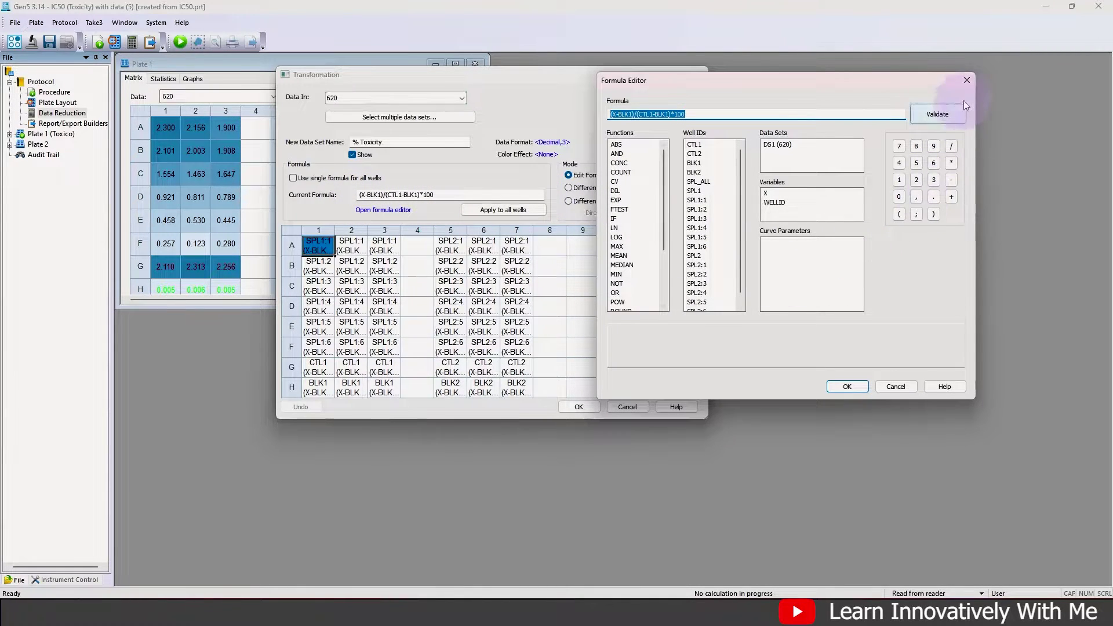
click(966, 81)
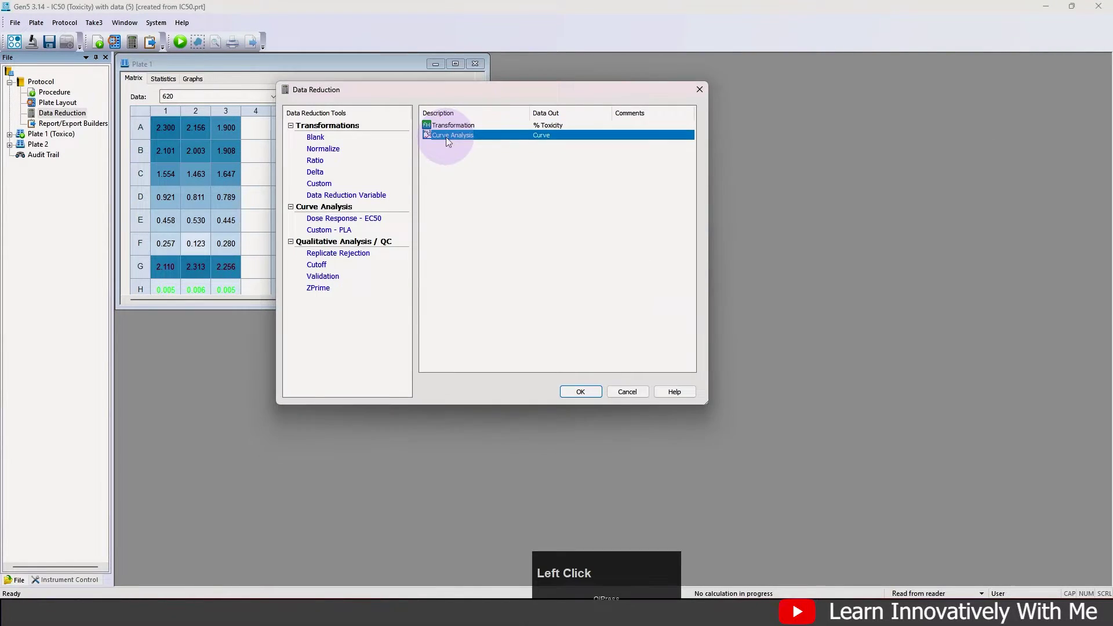
Open the Curve Analysis entry, review its data input, curve fit and data output settings, and close Data Reduction.
double_click(316, 218)
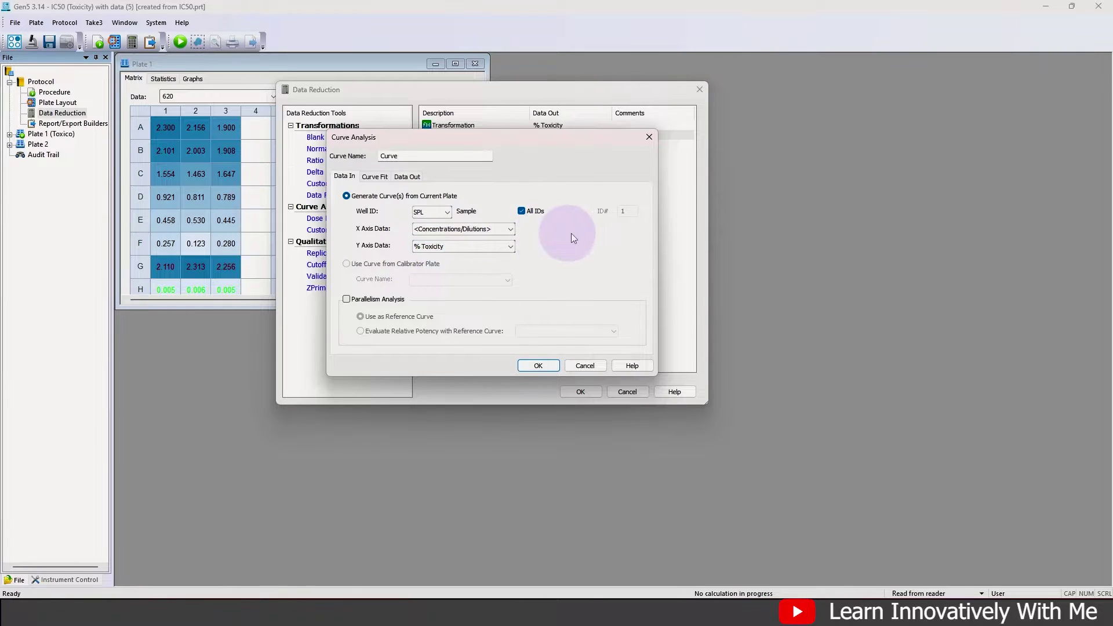
click(375, 177)
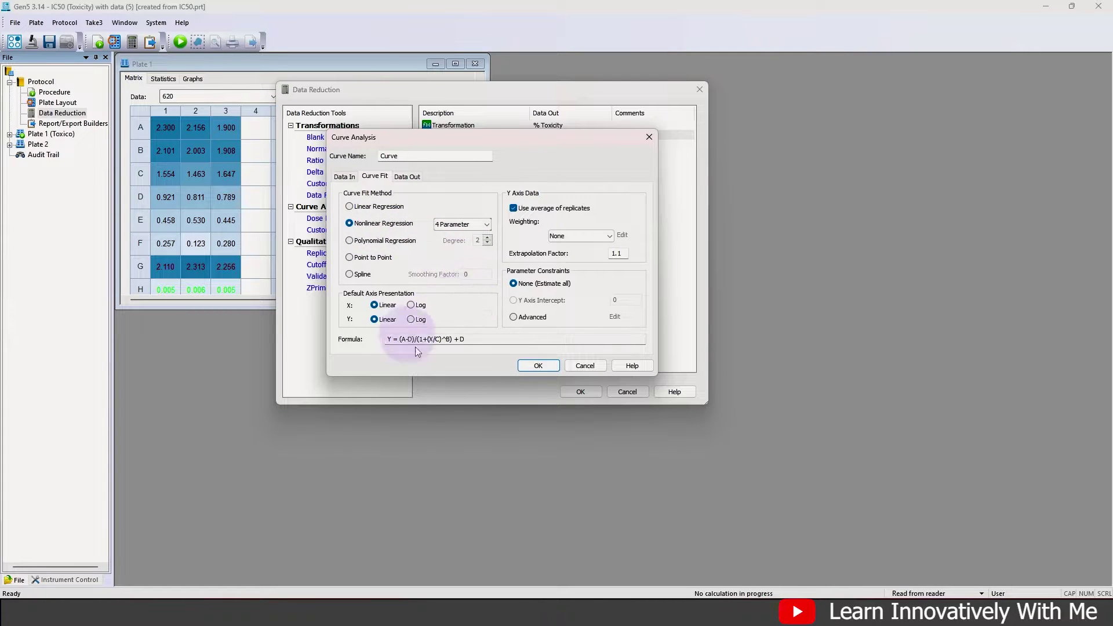
click(407, 176)
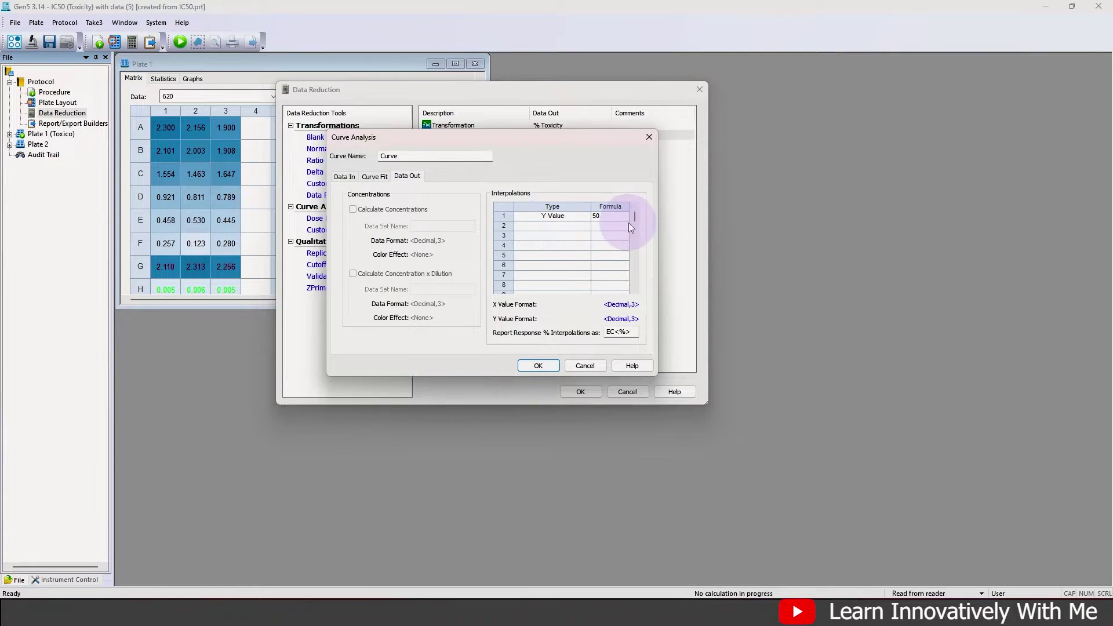
click(538, 365)
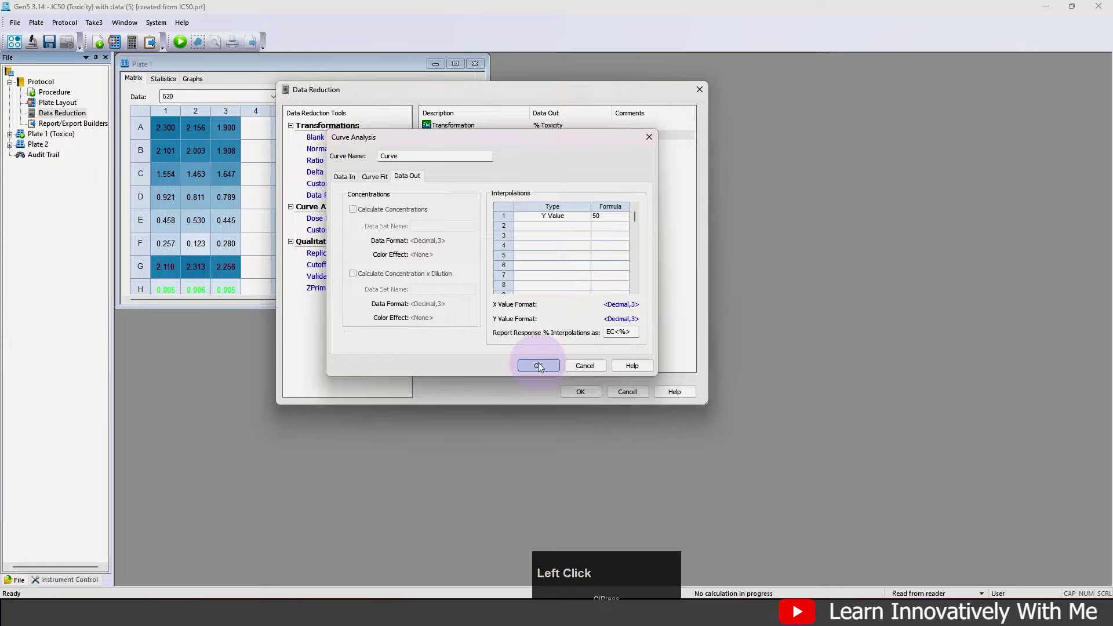
click(699, 92)
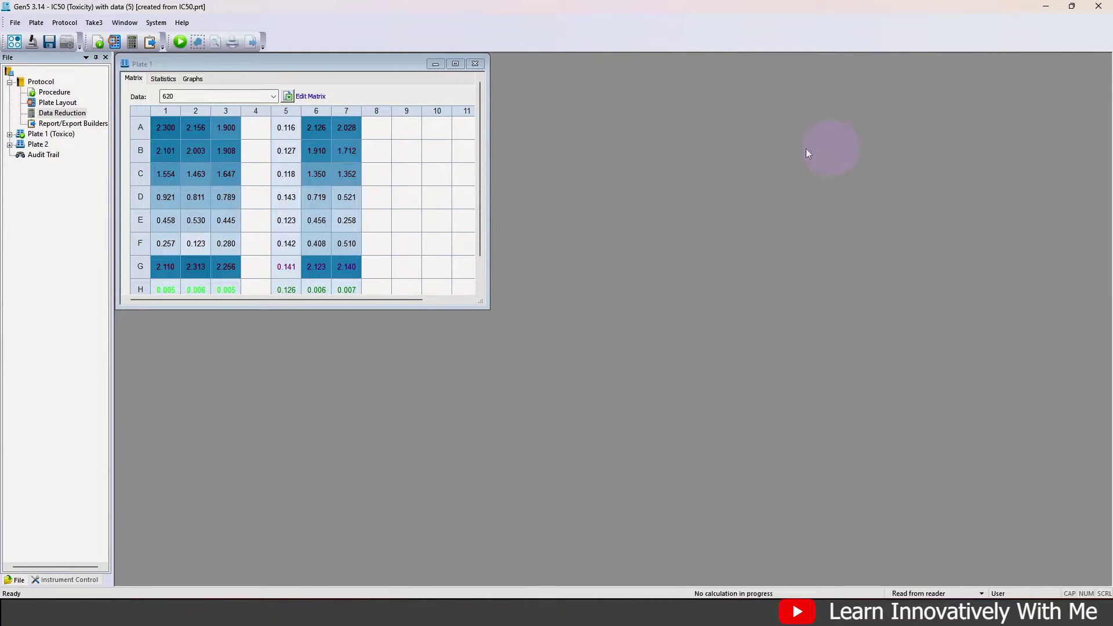
Create a new experiment from the Task Manager.
click(15, 23)
click(26, 36)
drag(538, 175, 534, 124)
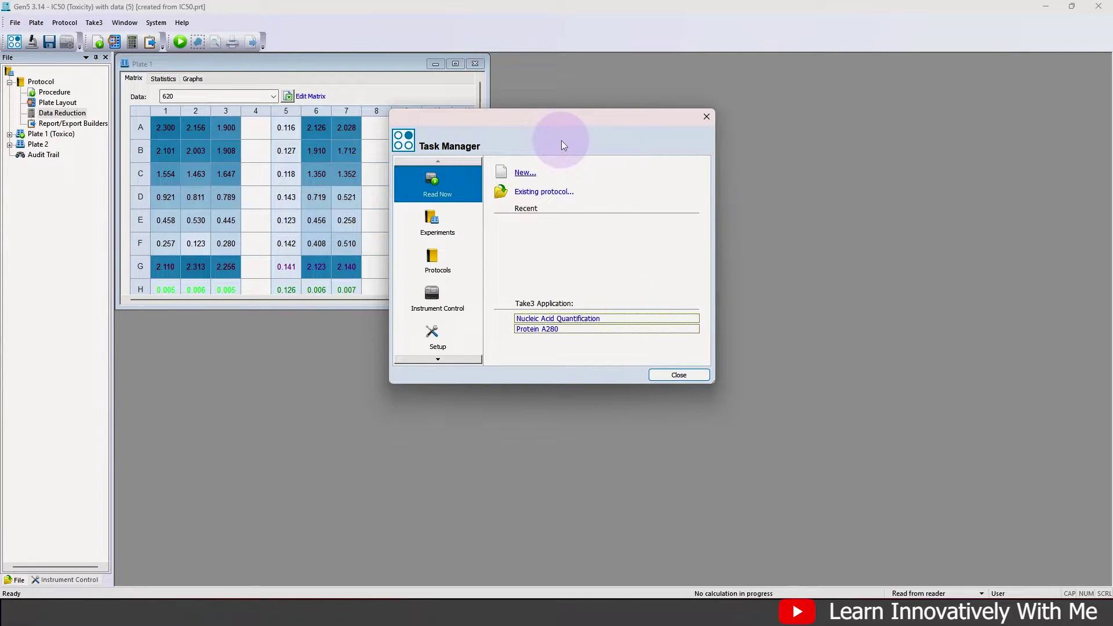
click(521, 175)
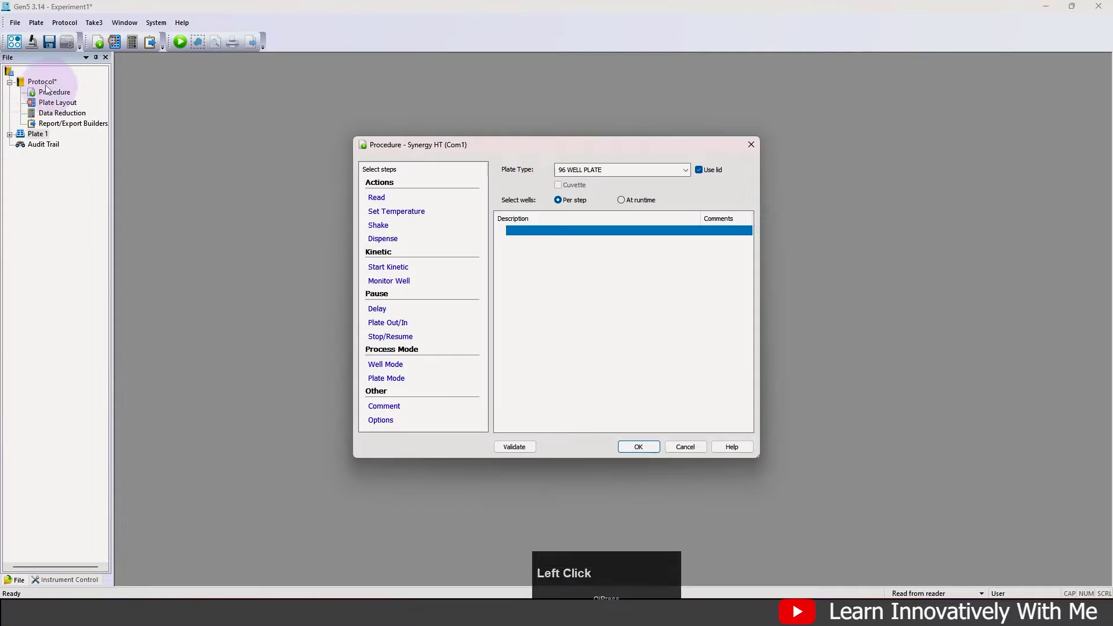
Add an endpoint absorbance read step at wavelength 620 to the new experiment's procedure and accept the procedure.
drag(500, 148, 486, 120)
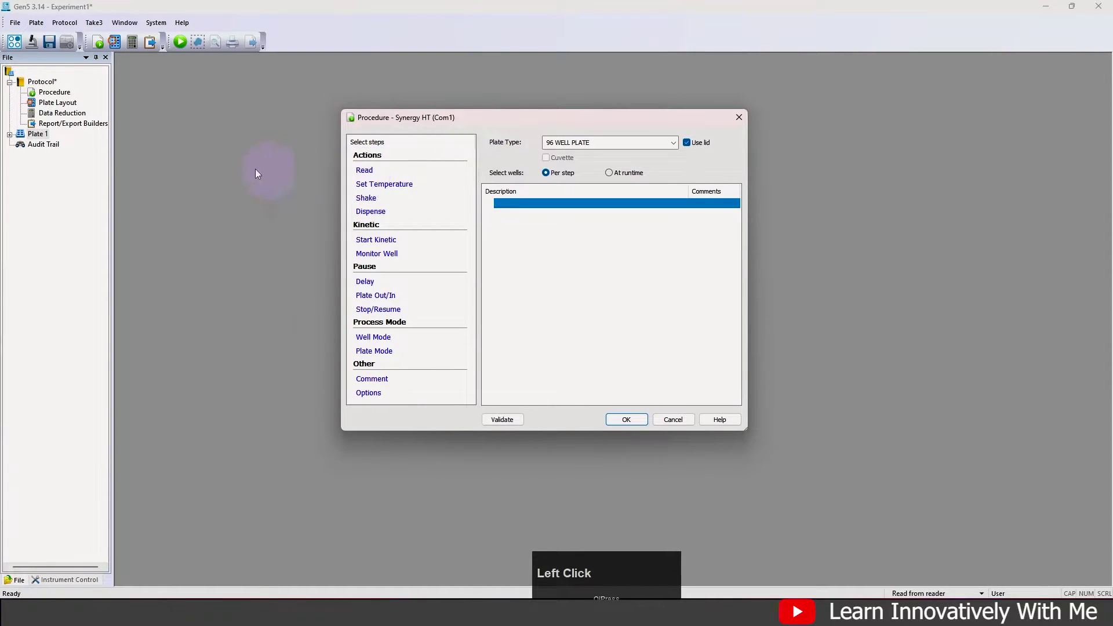
click(364, 170)
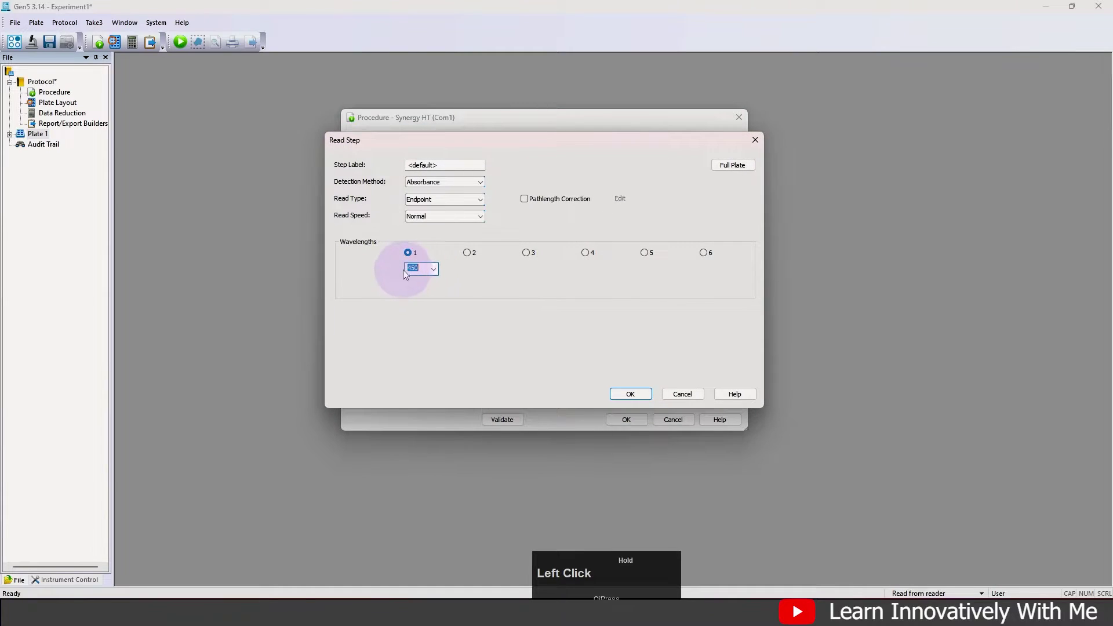
key(Down)
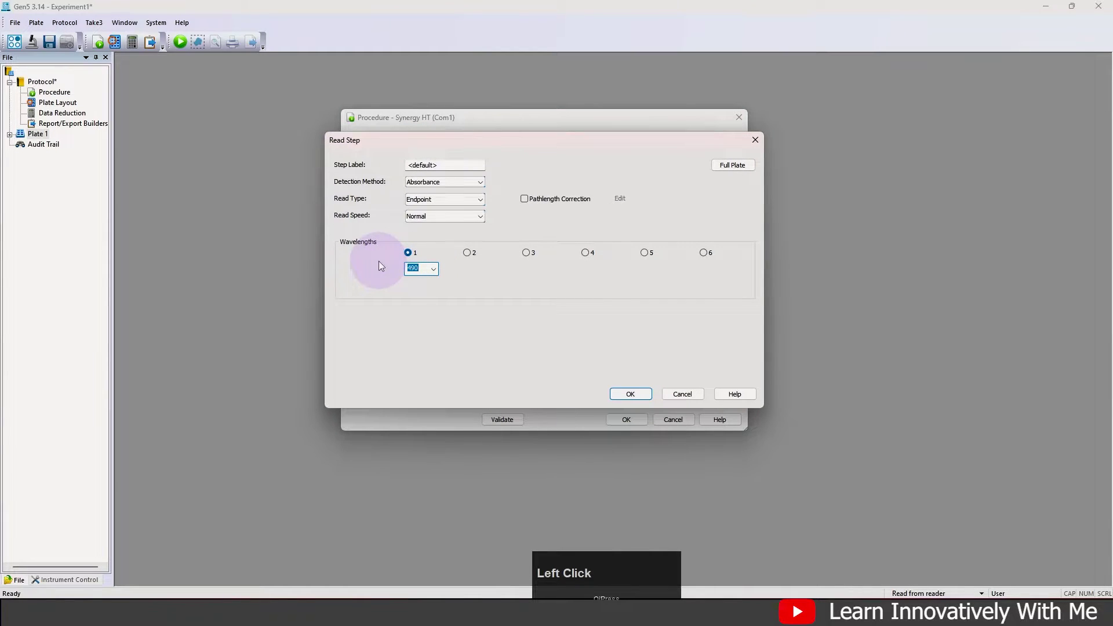
text(620)
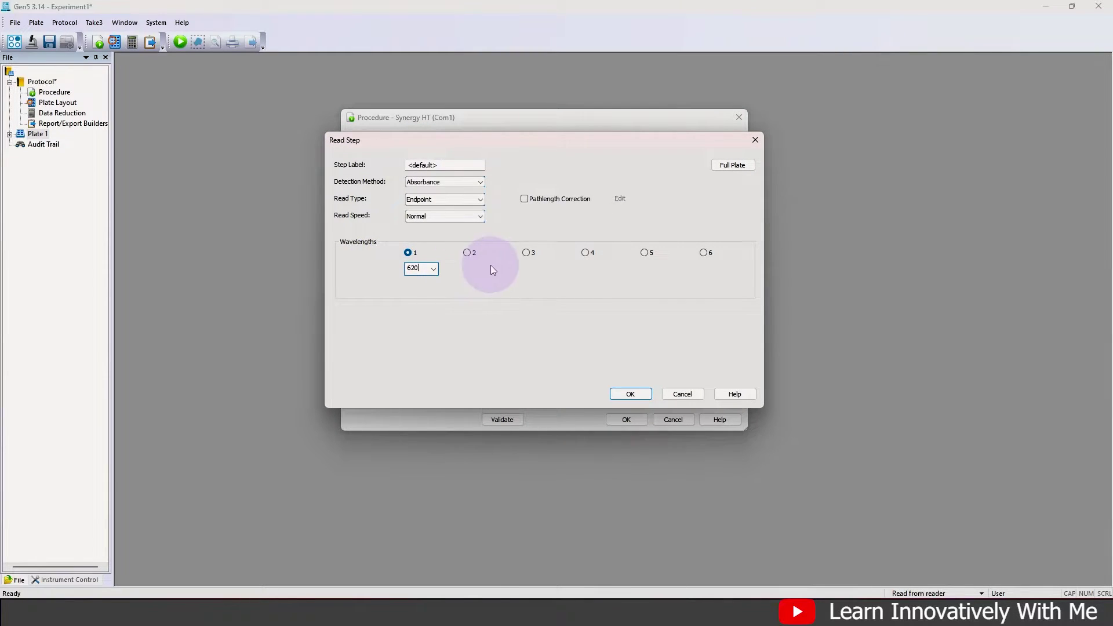
click(631, 394)
click(627, 419)
key(Return)
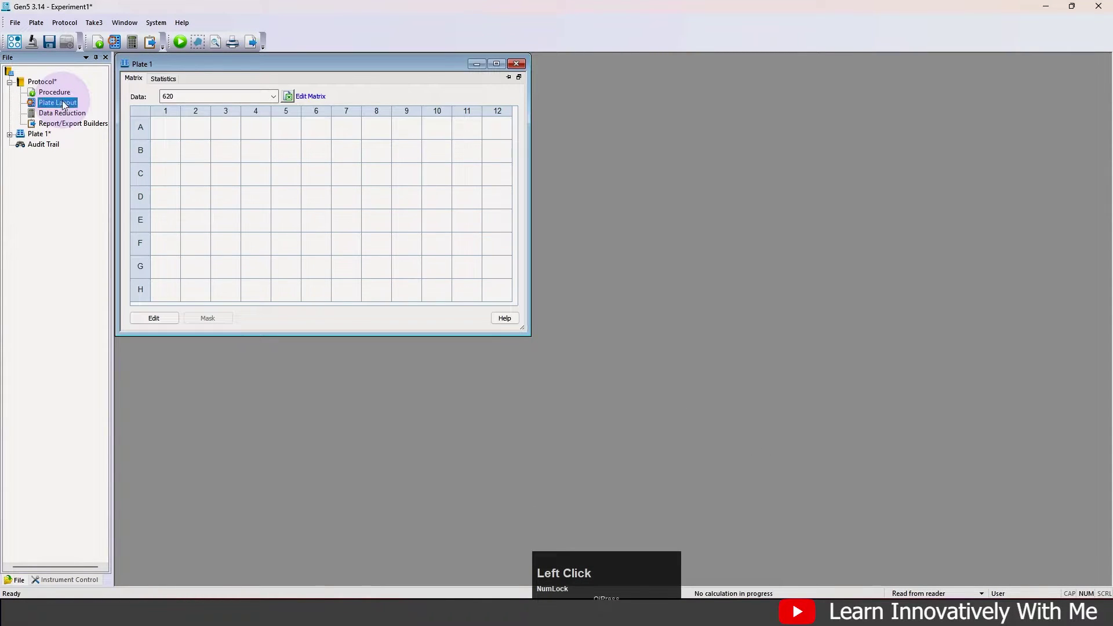
Start the plate layout with assay controls enabled alongside samples, using 4 different control types.
double_click(57, 102)
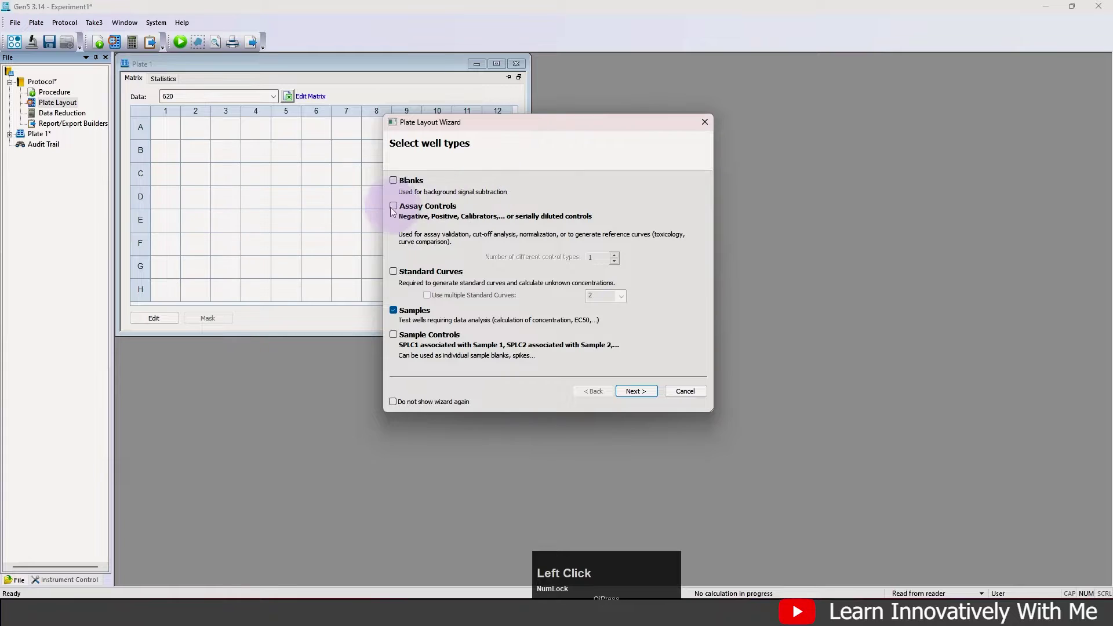
click(394, 206)
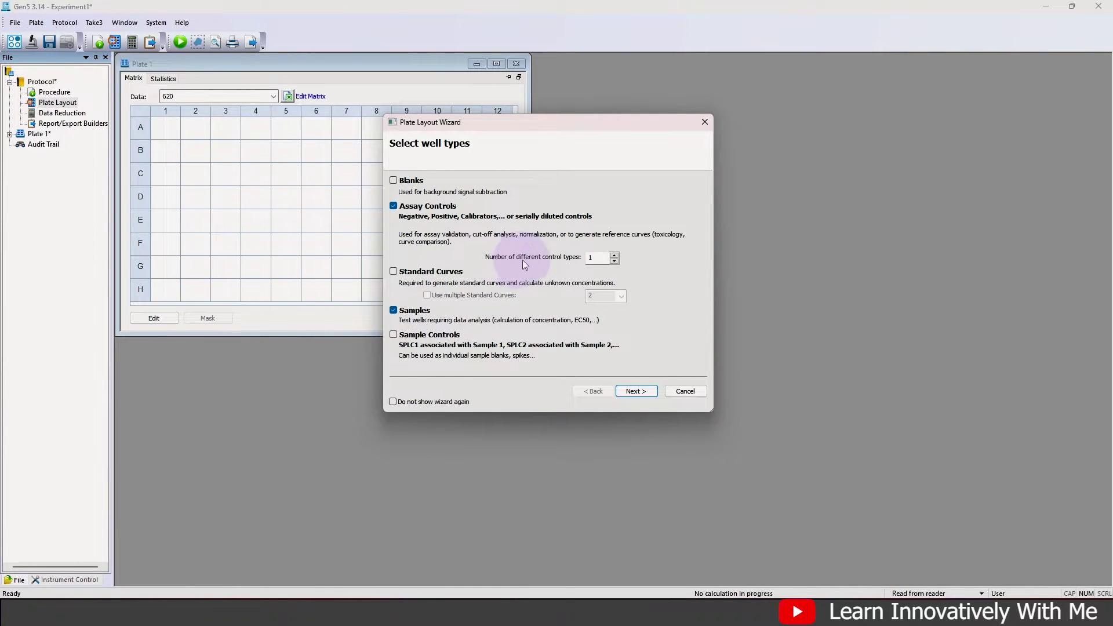
click(614, 255)
click(615, 255)
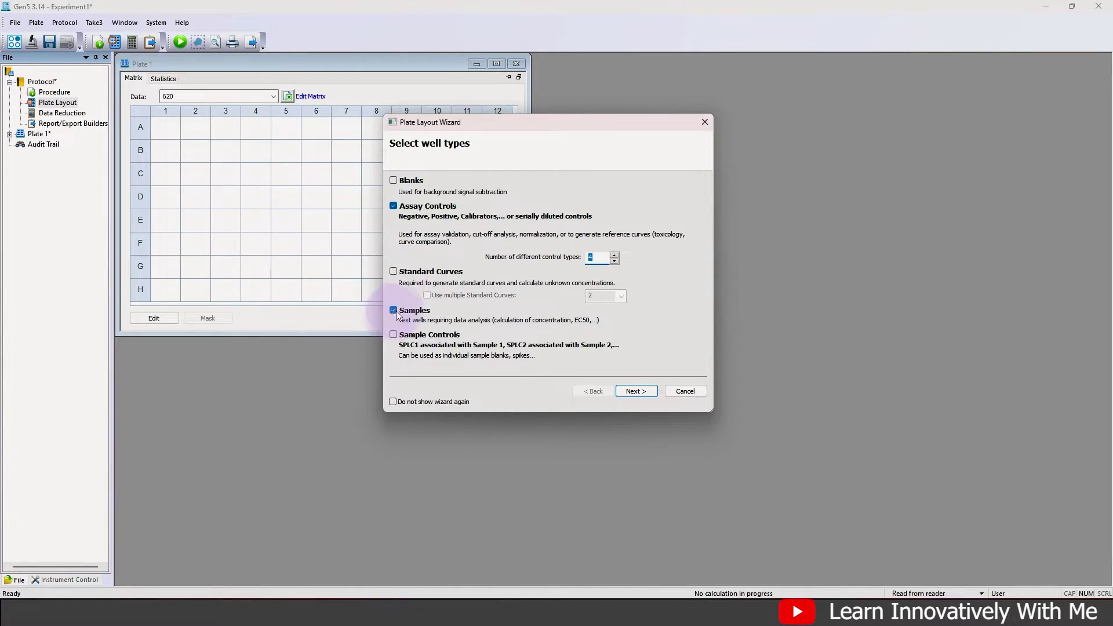
click(636, 391)
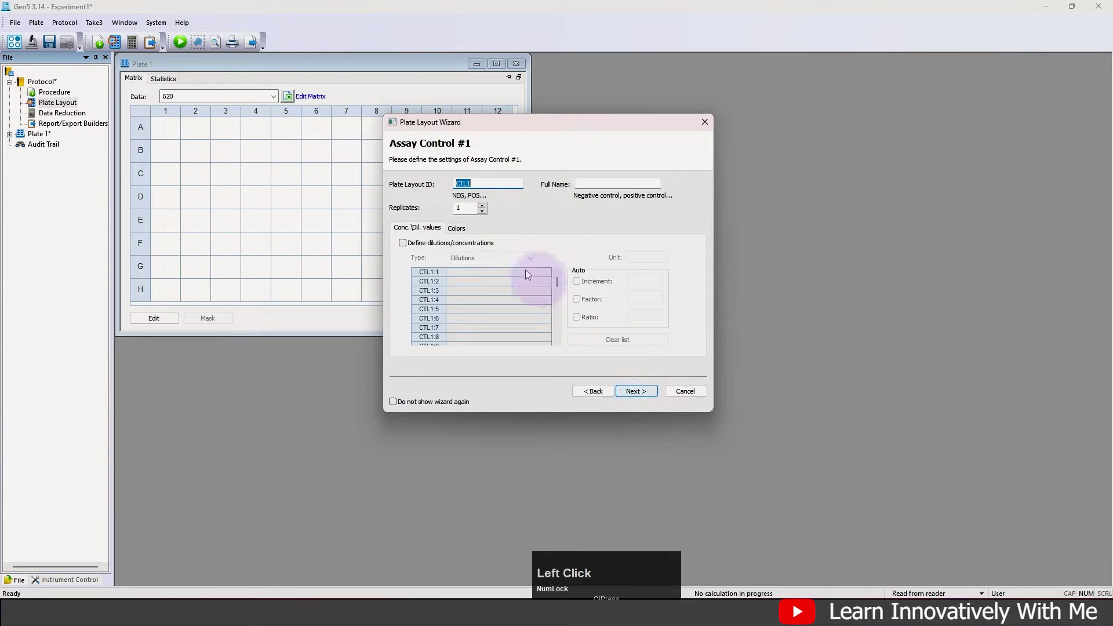
Set assay controls CTL1 and CTL2 to 3 replicates each.
click(485, 206)
click(484, 206)
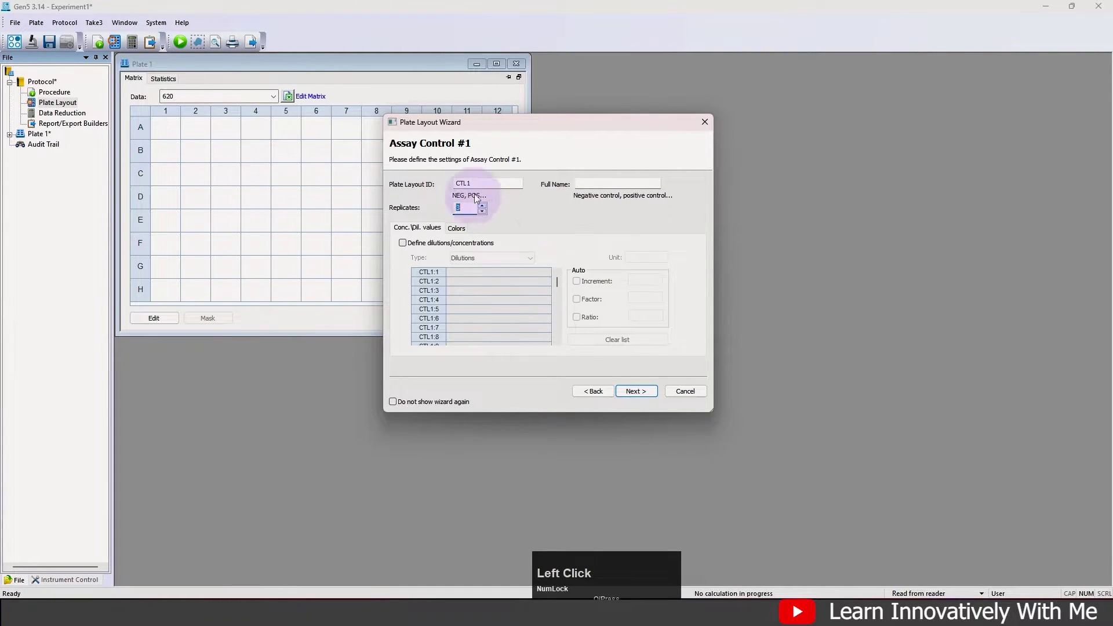
click(645, 394)
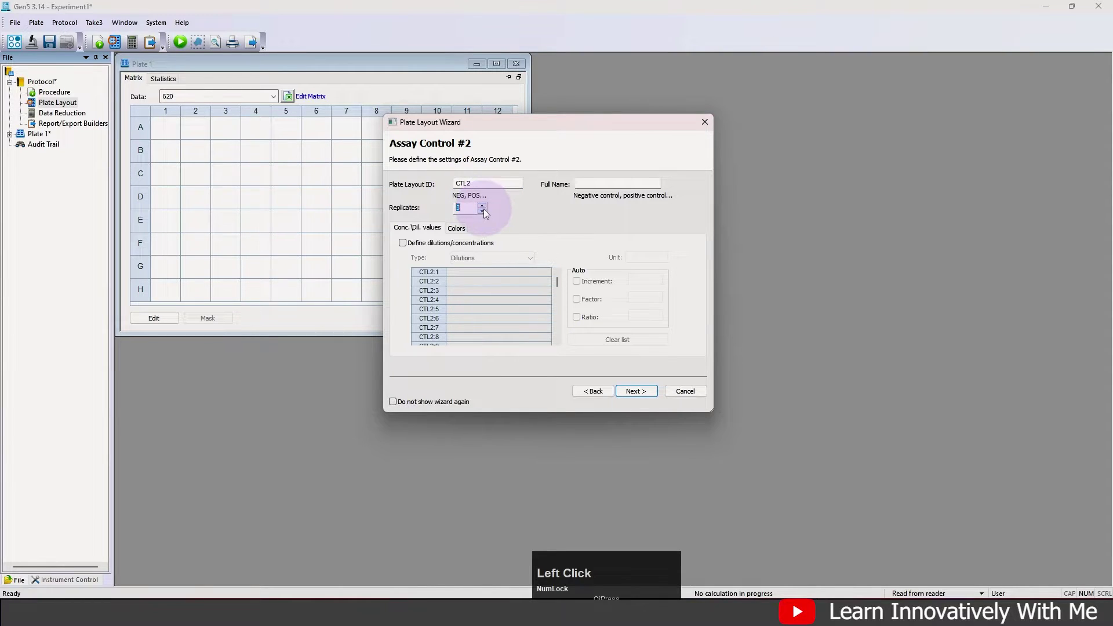
click(637, 392)
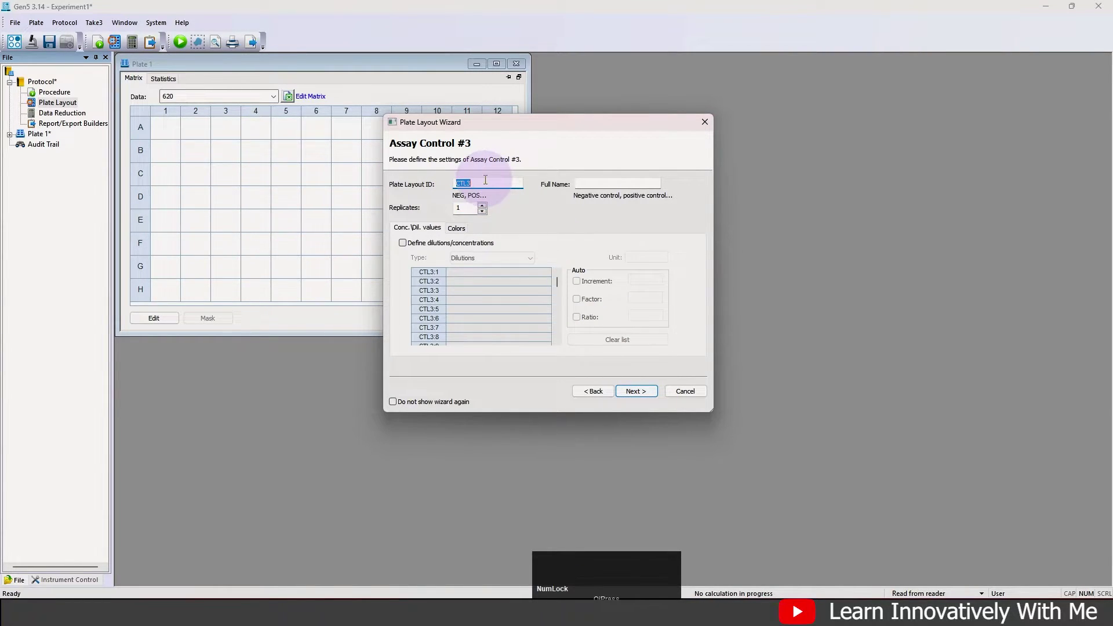
Name assay control 3 BLK1 with 3 replicates, and name assay control 4 BLK2 with its replicates increased as well.
text(BLK1)
click(483, 205)
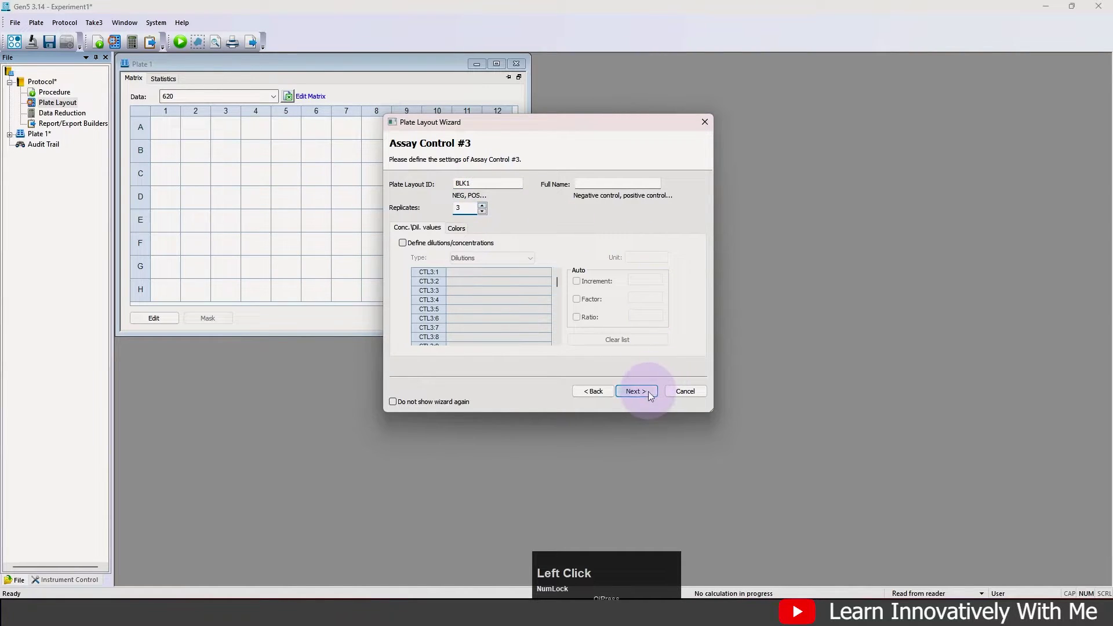
click(637, 392)
key(shift)
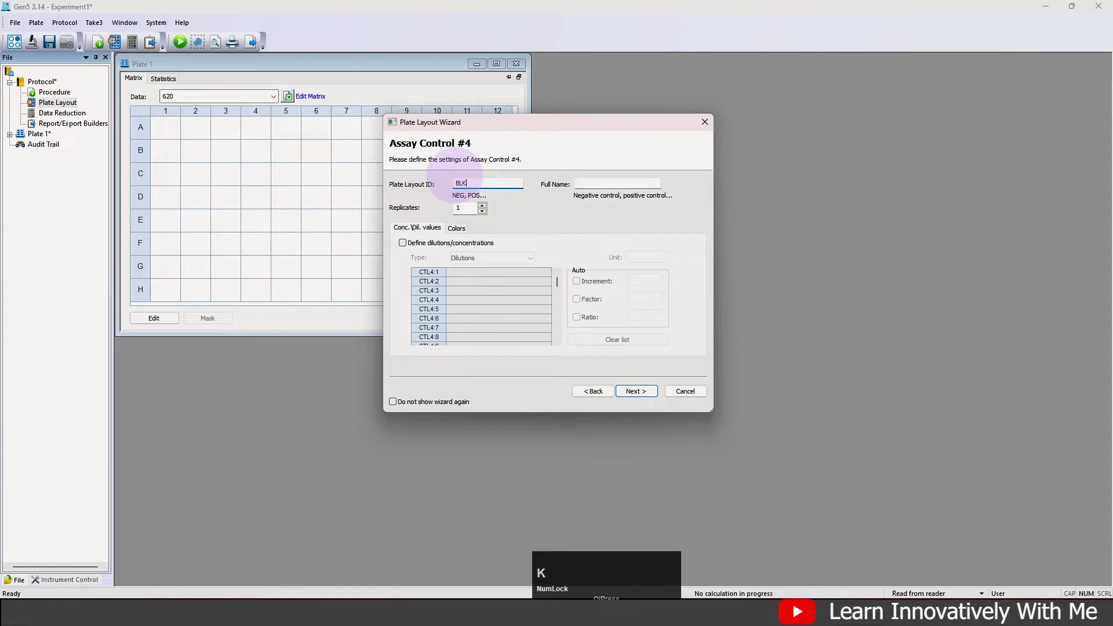
click(482, 205)
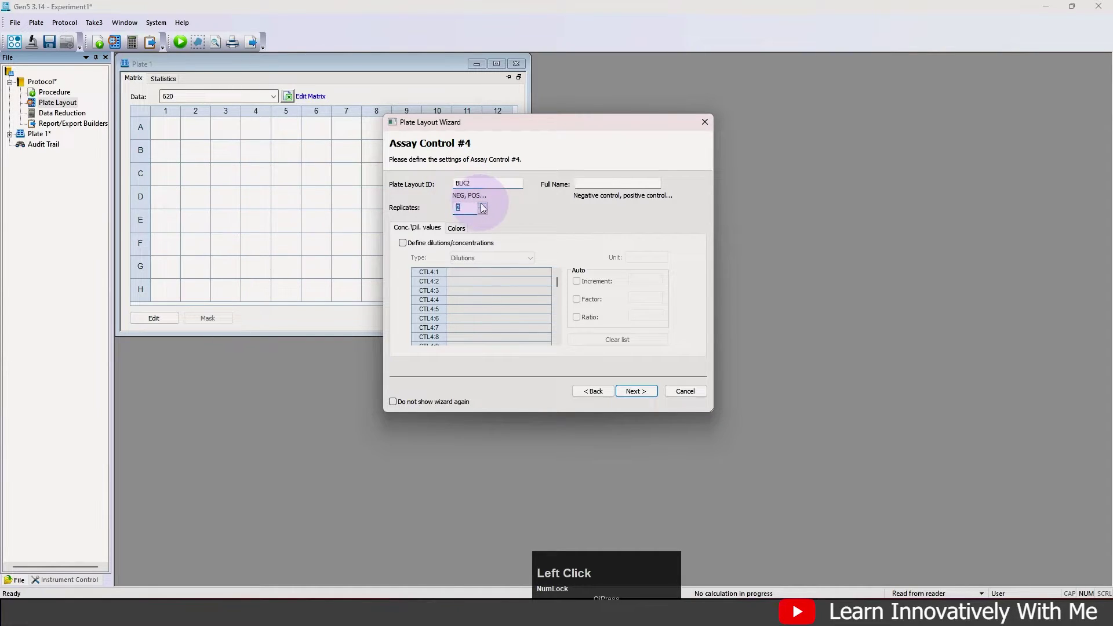
click(637, 391)
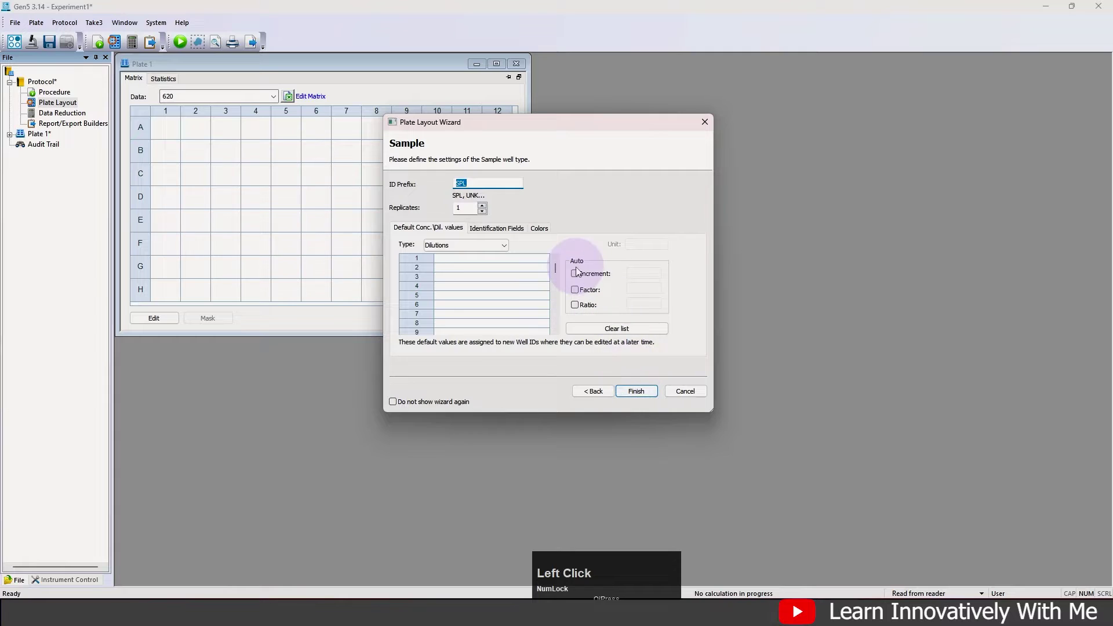
Define the SPL samples with 3 replicates and dilutions 10, 20, 30, 40, 50 and 60, and finish the wizard.
click(483, 210)
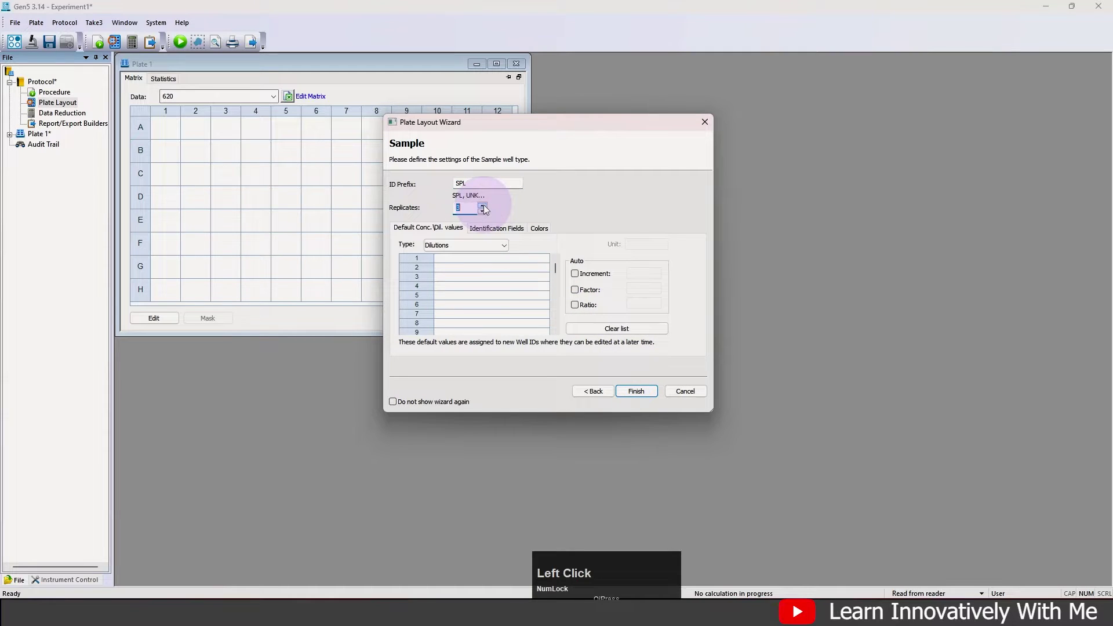
click(498, 269)
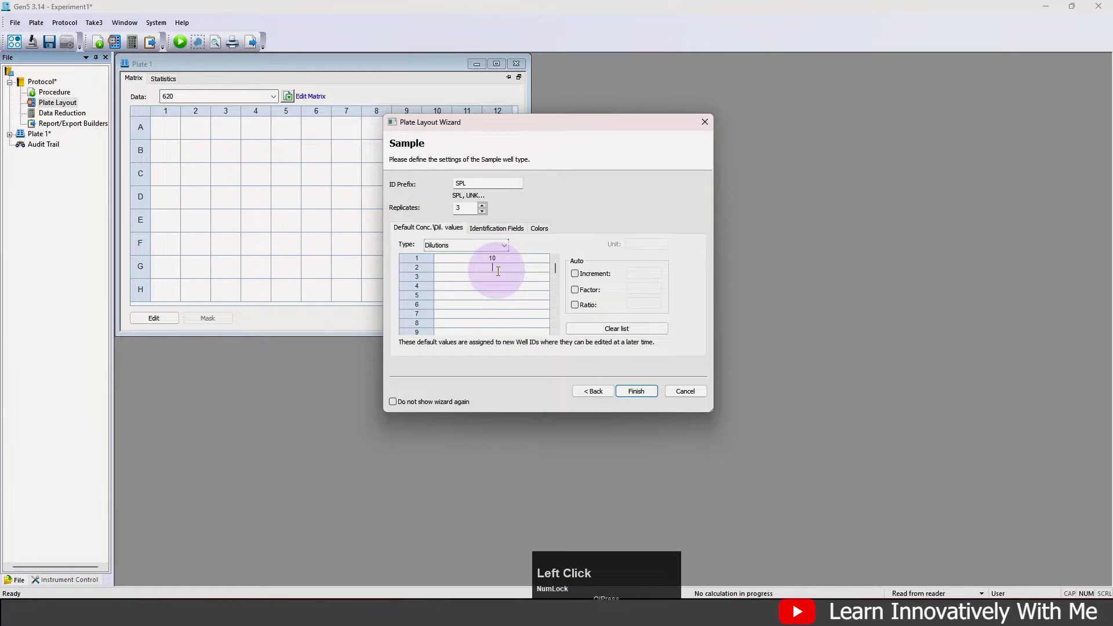
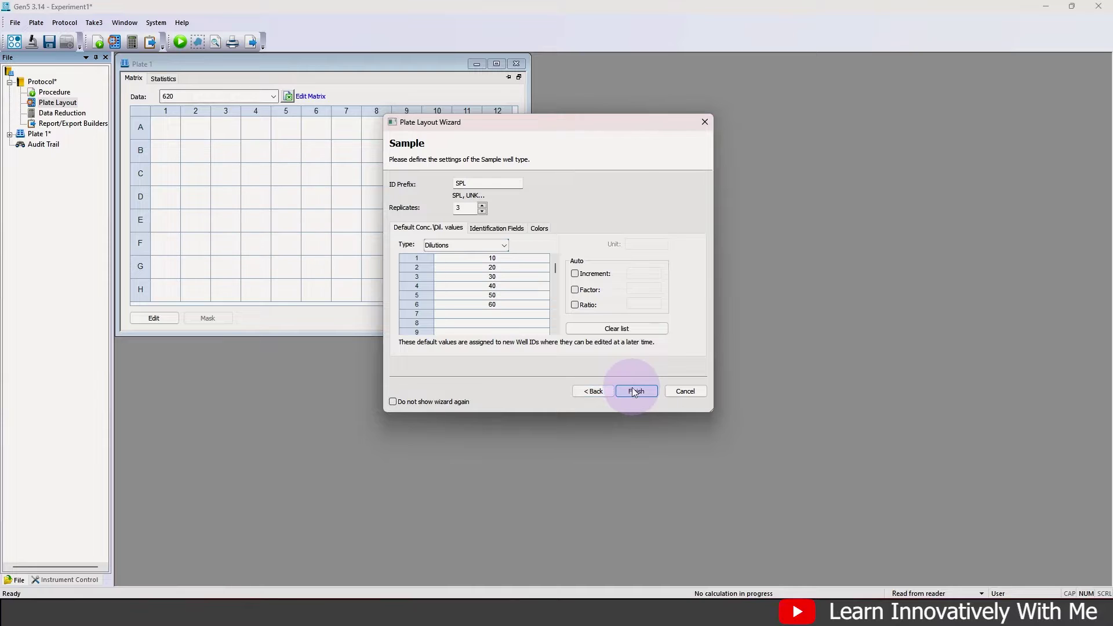
click(635, 391)
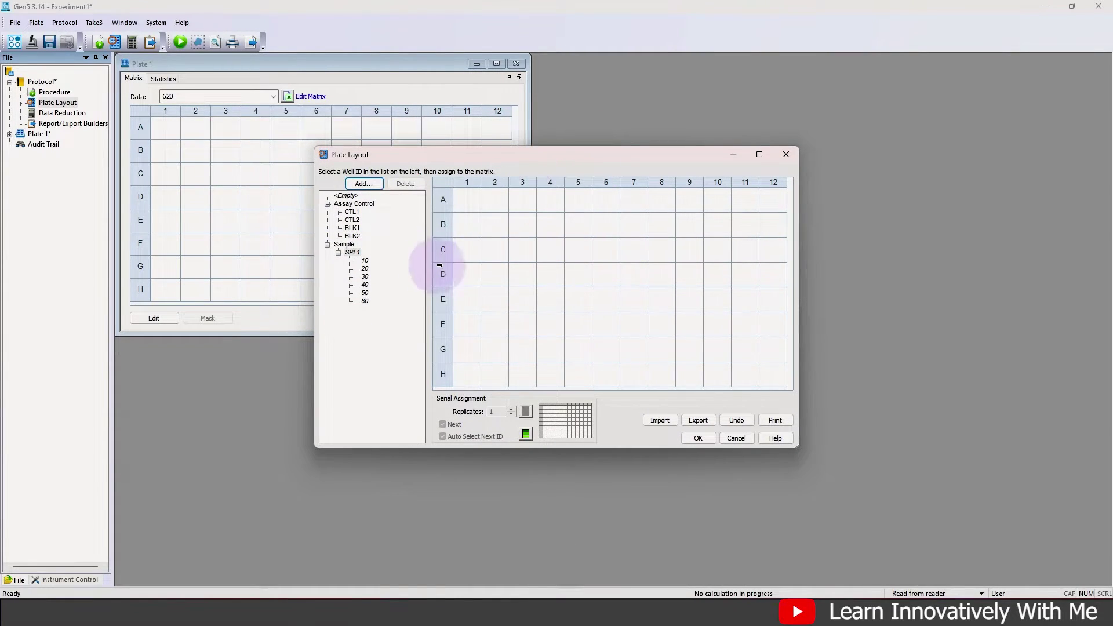
Try assigning SPL1 dilution 10 down wells A1 to C1, and clear those wells.
click(365, 262)
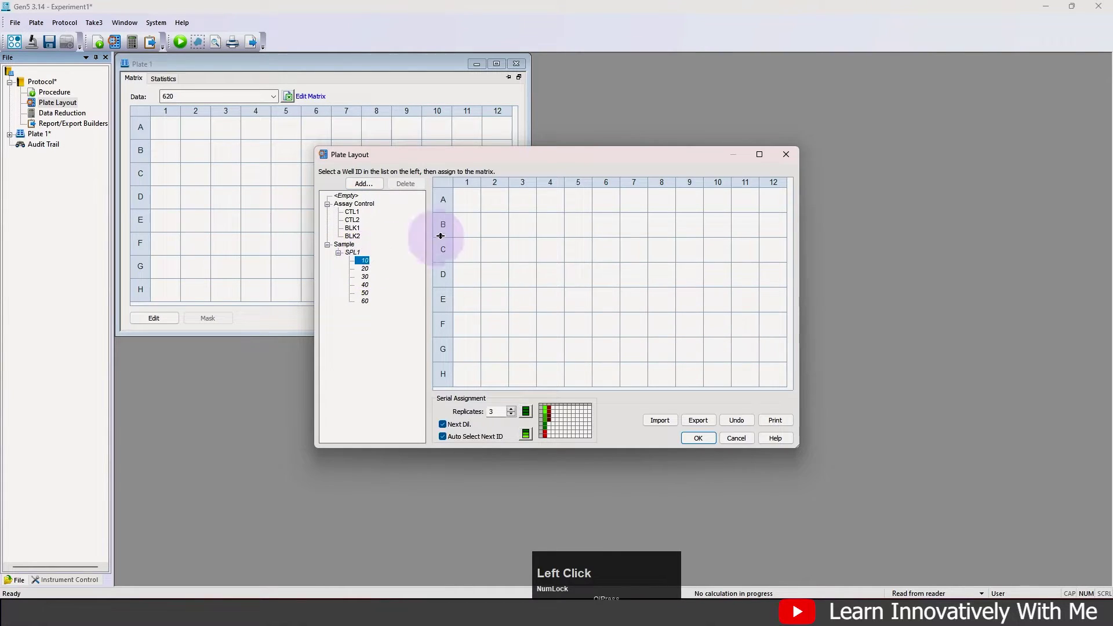
click(473, 207)
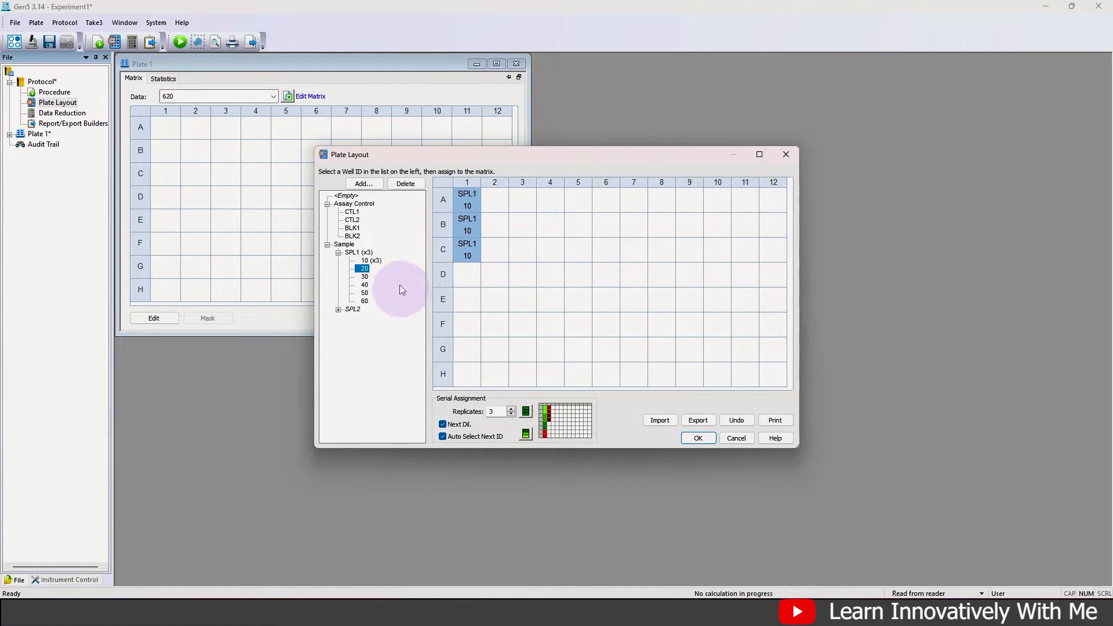
click(346, 195)
drag(466, 198, 485, 256)
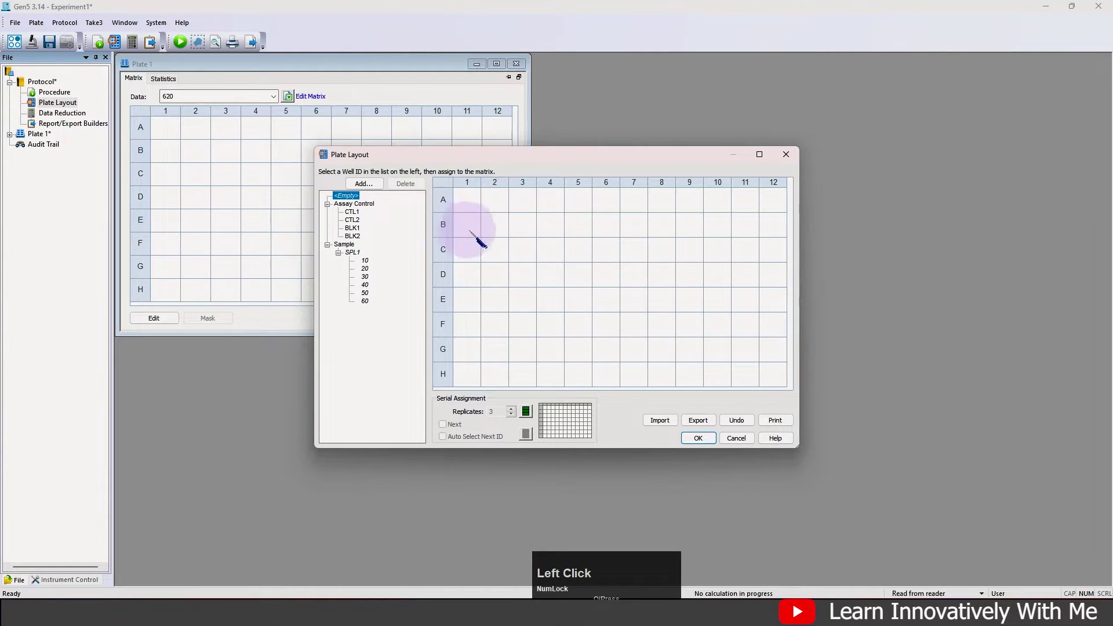
Assign SPL1 dilutions 10 to 60 to rows A to F of columns 1 to 3, with three horizontal replicates per dilution.
click(364, 262)
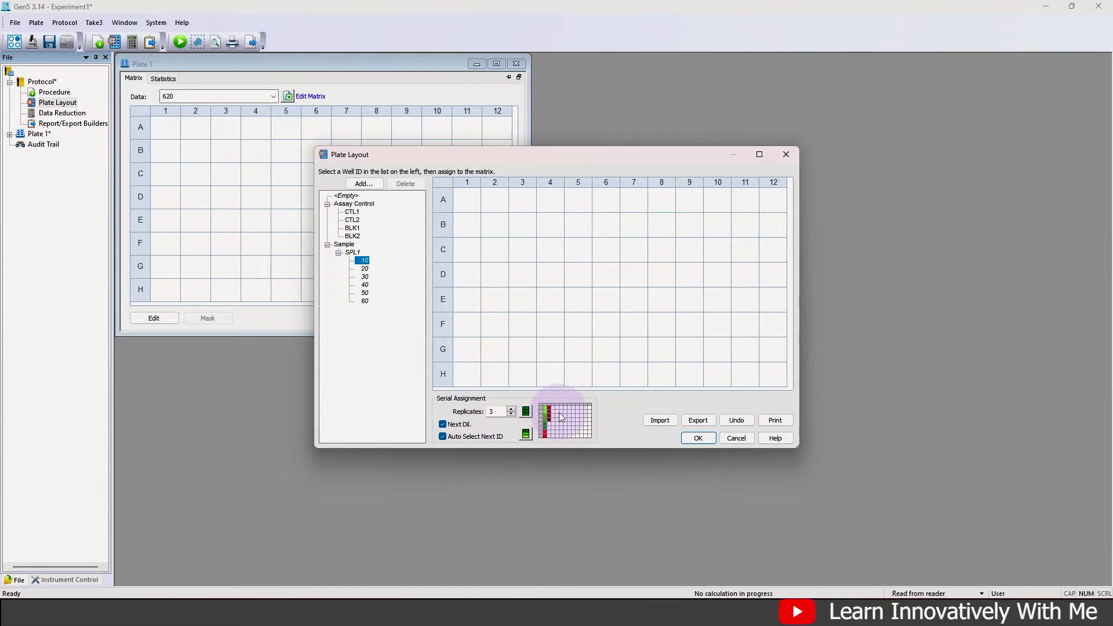
click(526, 412)
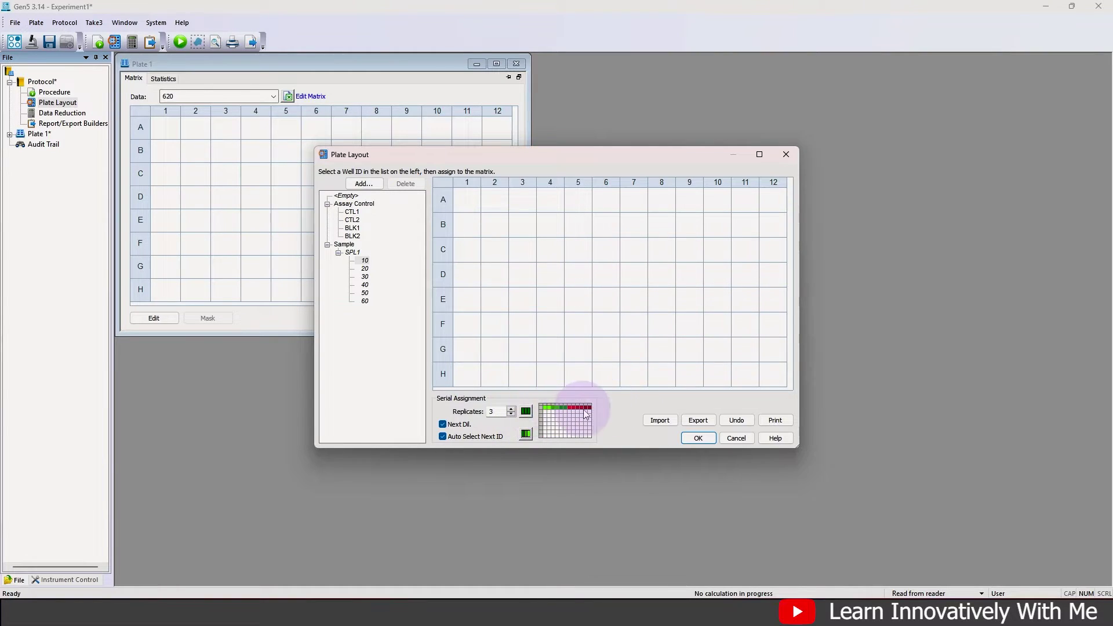
click(364, 261)
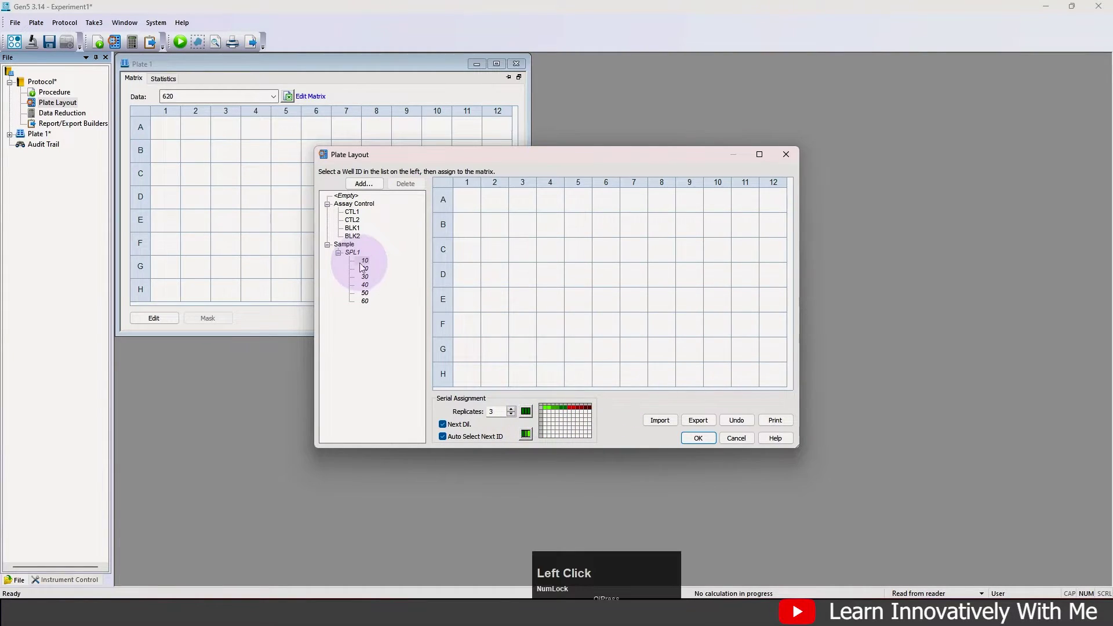
click(469, 204)
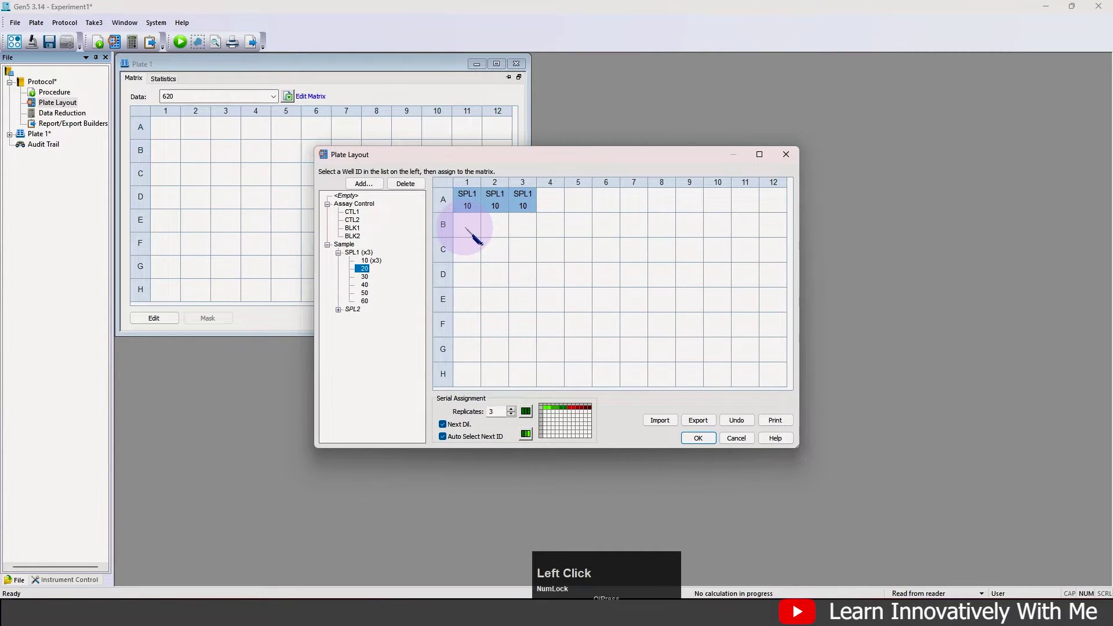
click(467, 230)
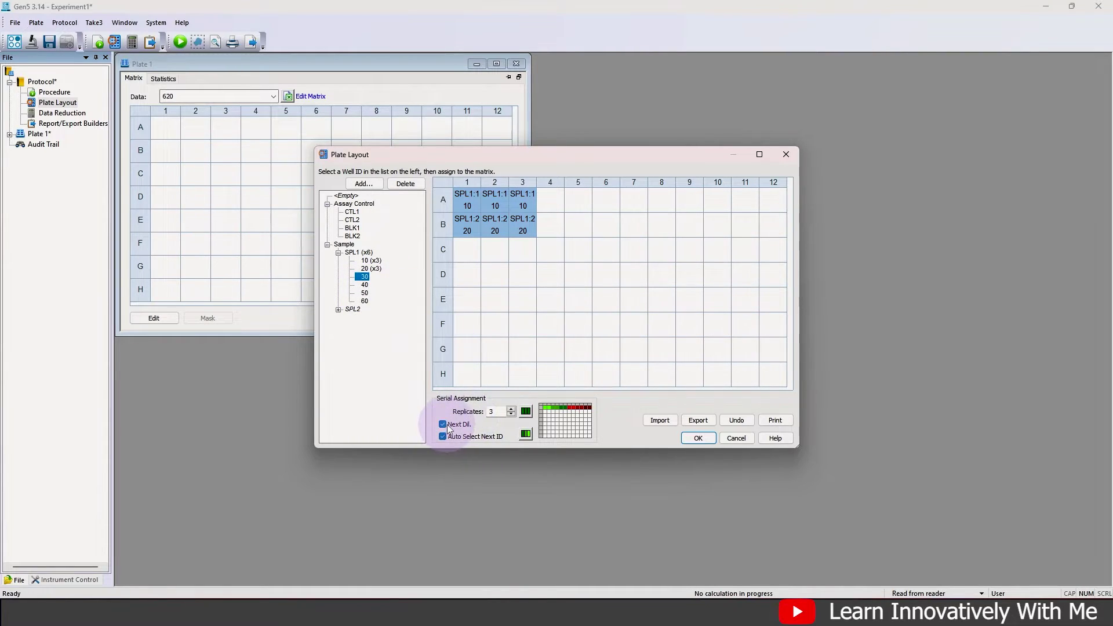
click(478, 255)
click(477, 282)
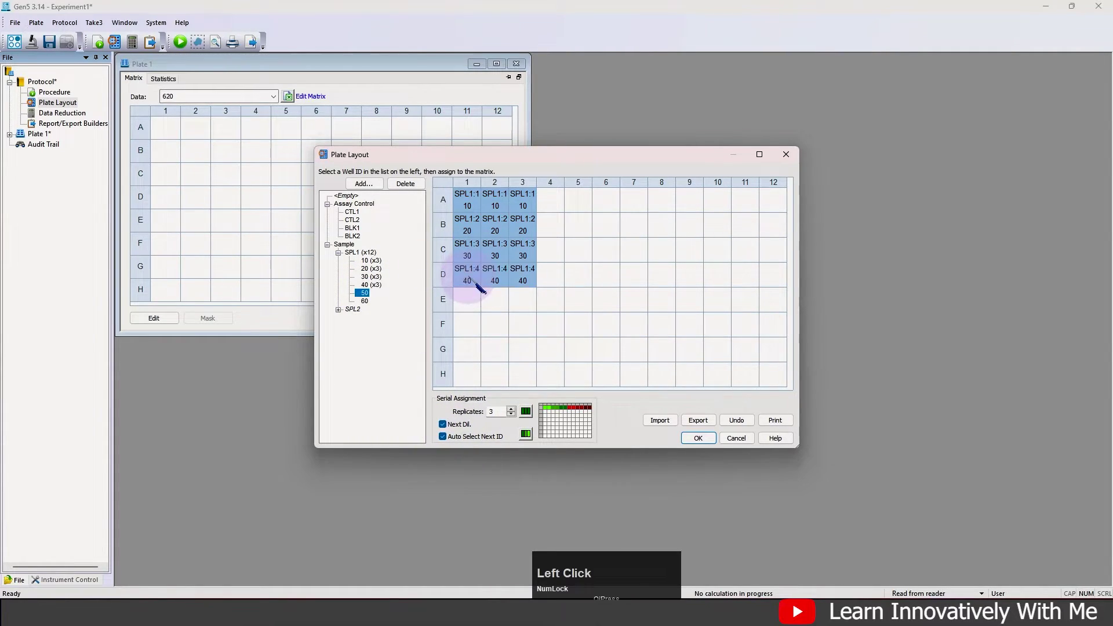
click(468, 301)
click(471, 326)
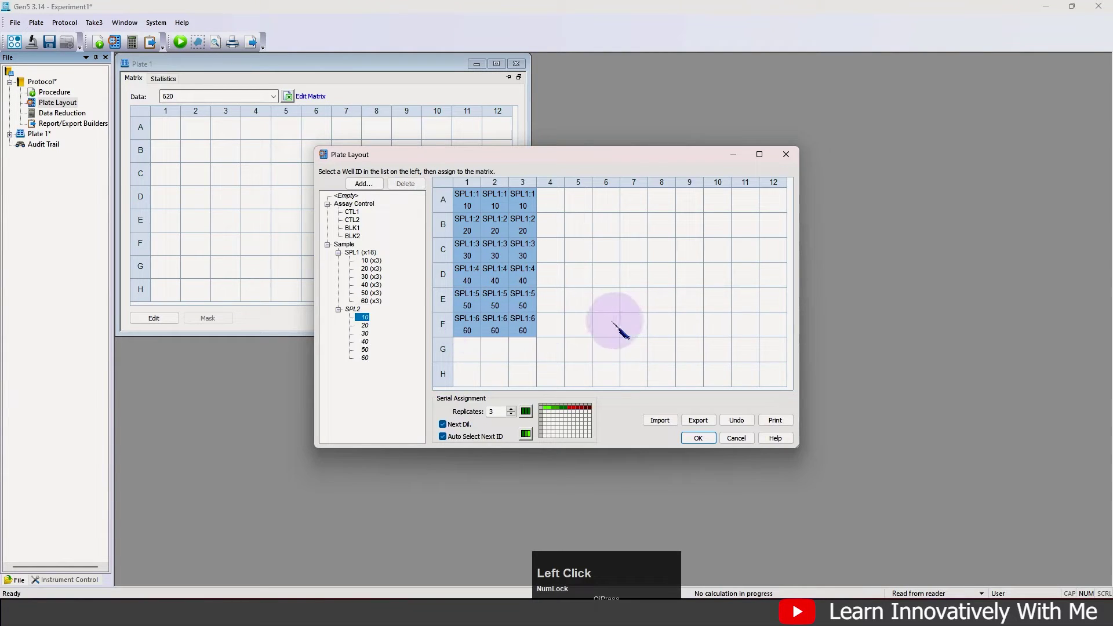
Assign CTL1 to wells G1 to G3 and BLK1 to wells H1 to H3.
click(352, 212)
click(471, 348)
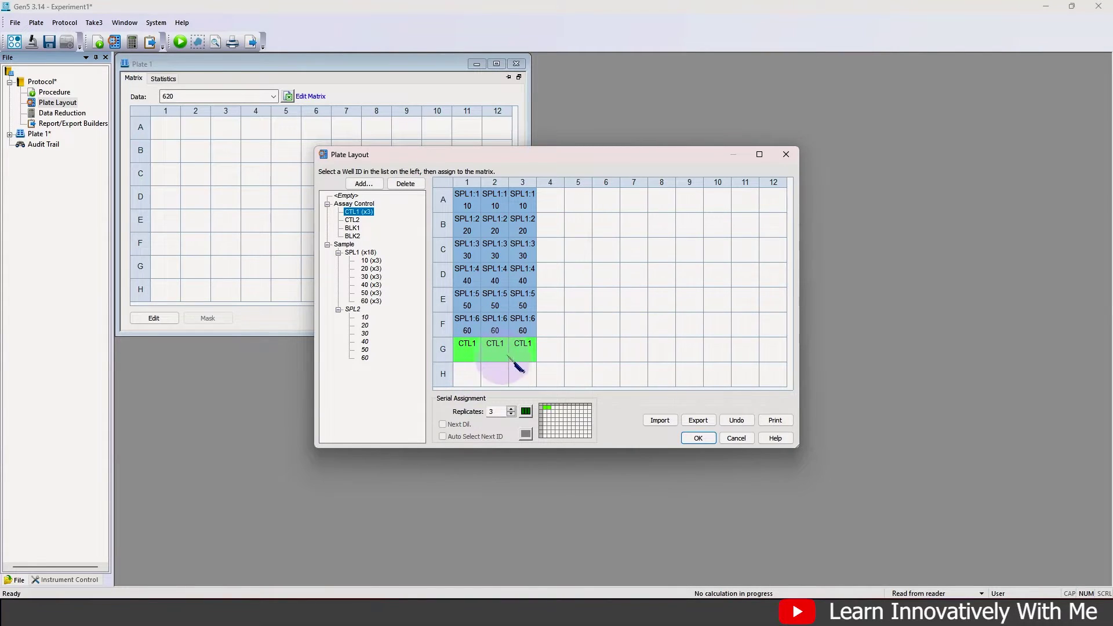
click(353, 228)
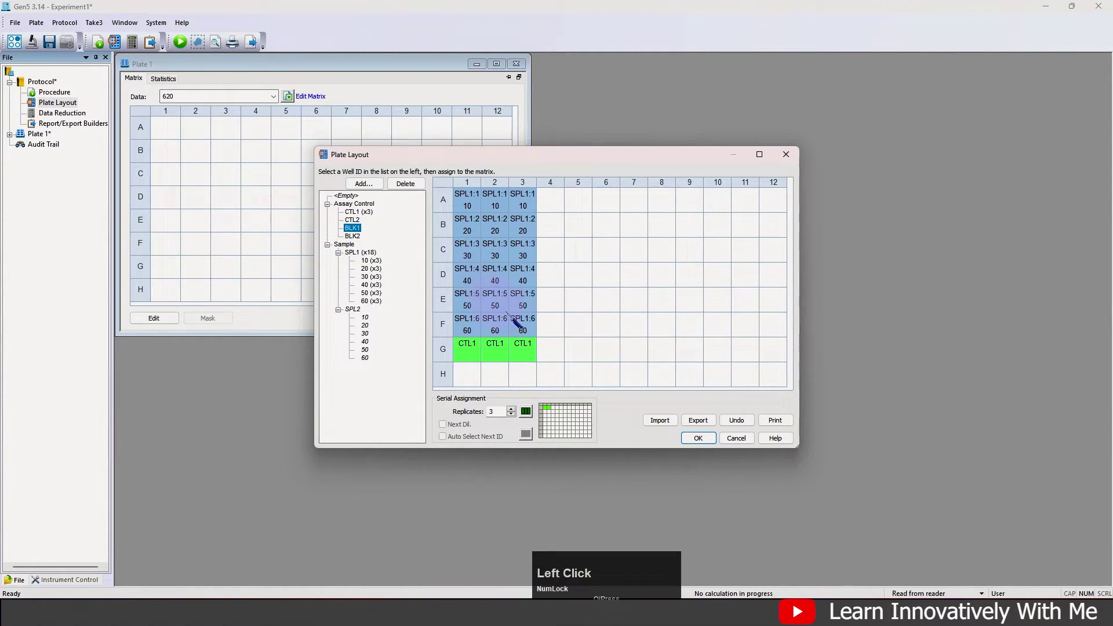
click(469, 378)
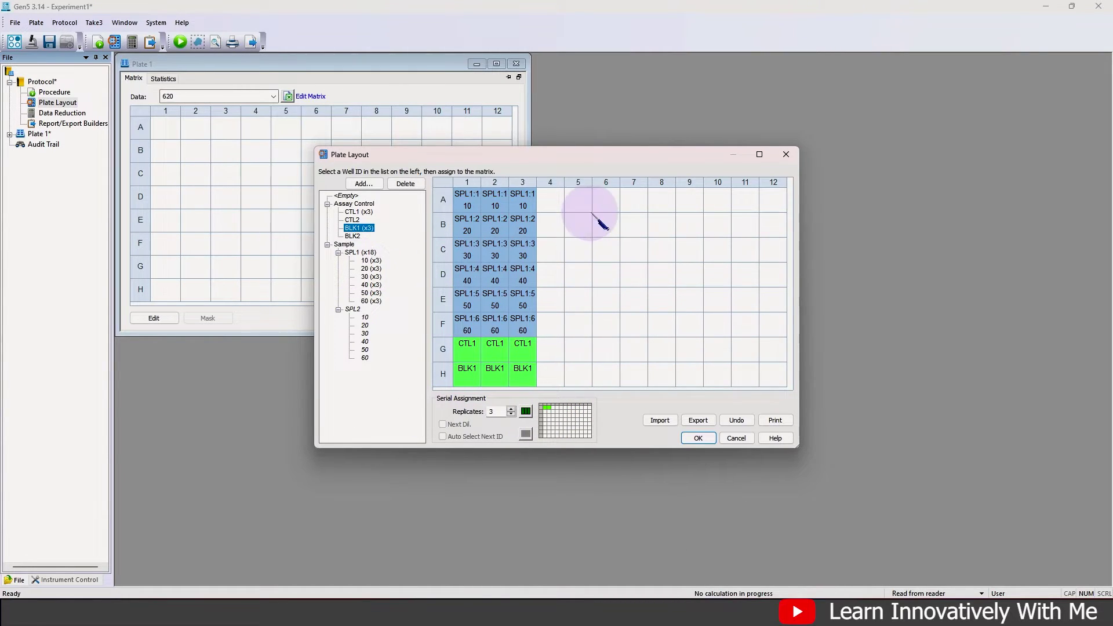
Assign SPL2 dilutions 10 to 60 to rows A to F of columns 5 to 7, three replicates each.
click(352, 309)
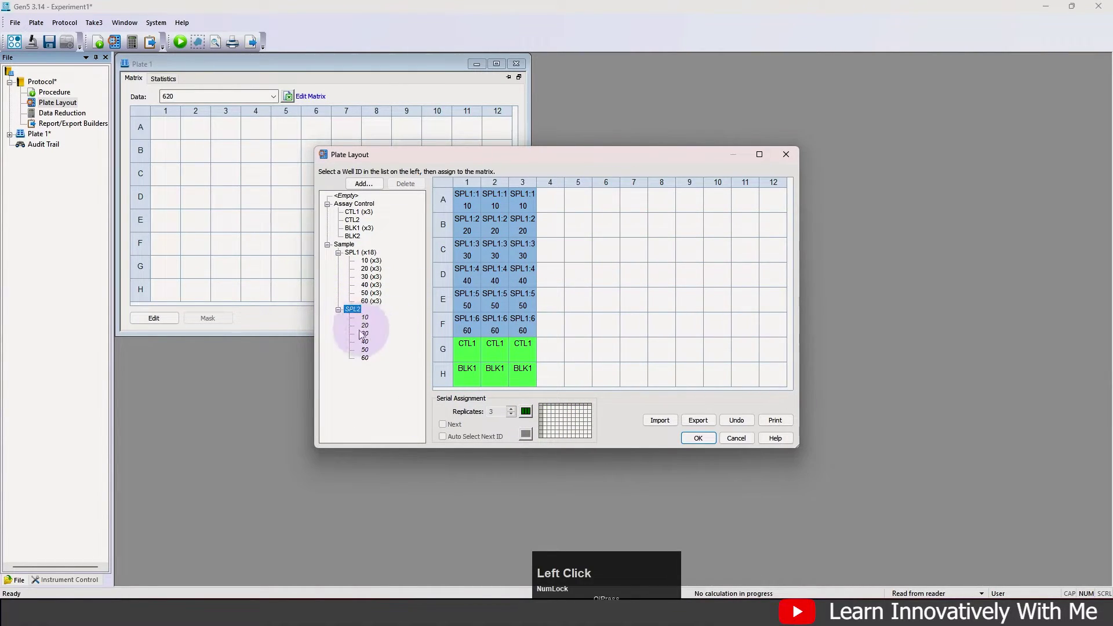
click(364, 318)
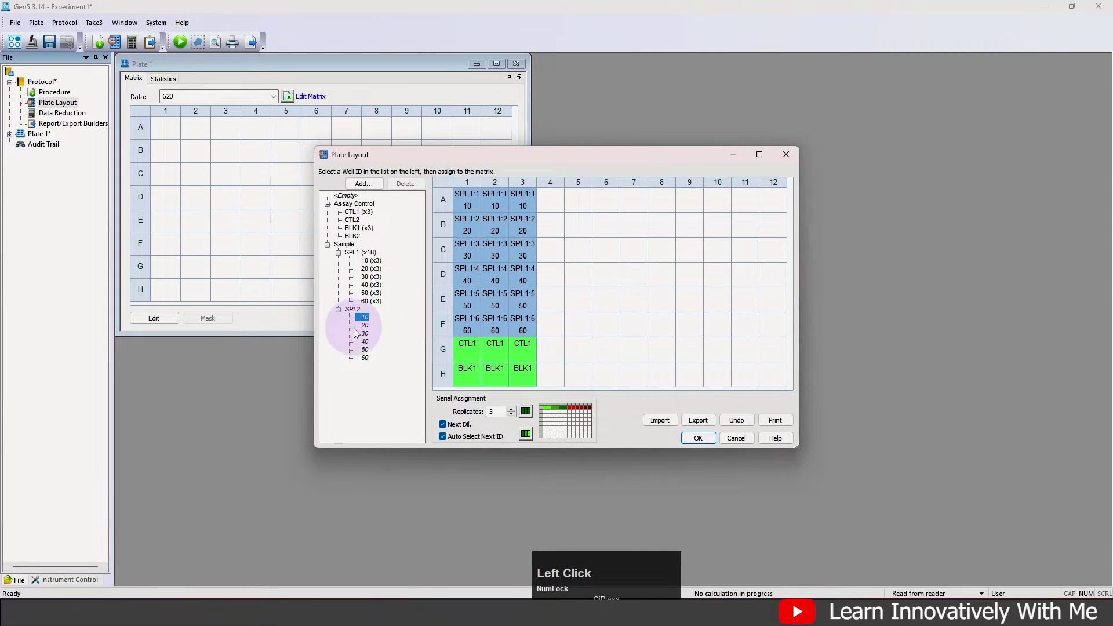
click(579, 201)
click(579, 227)
click(579, 251)
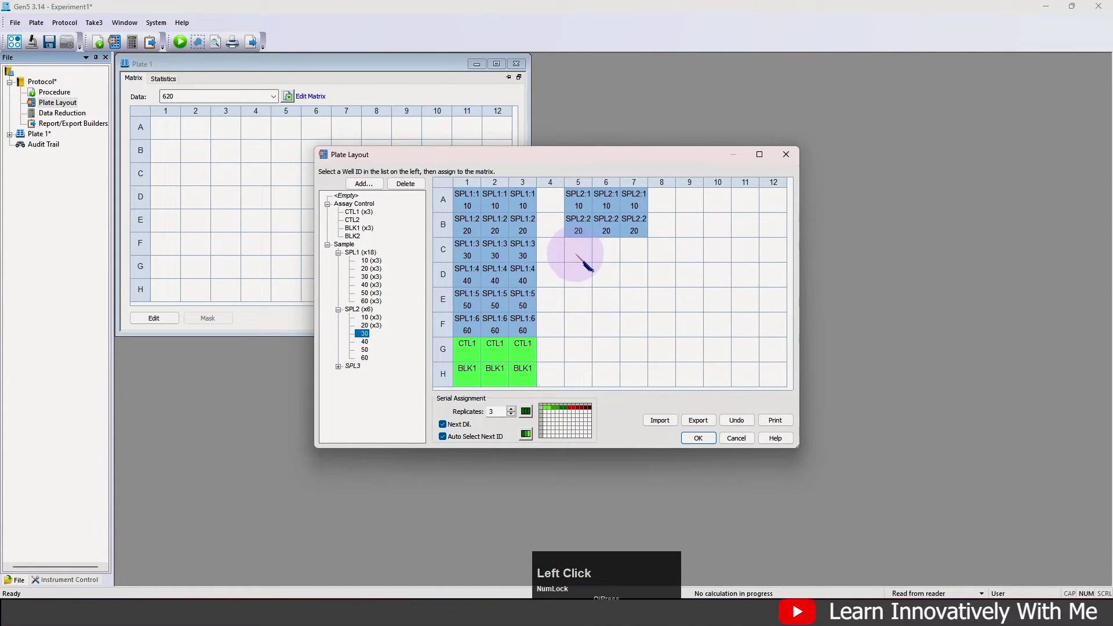
click(577, 278)
click(582, 302)
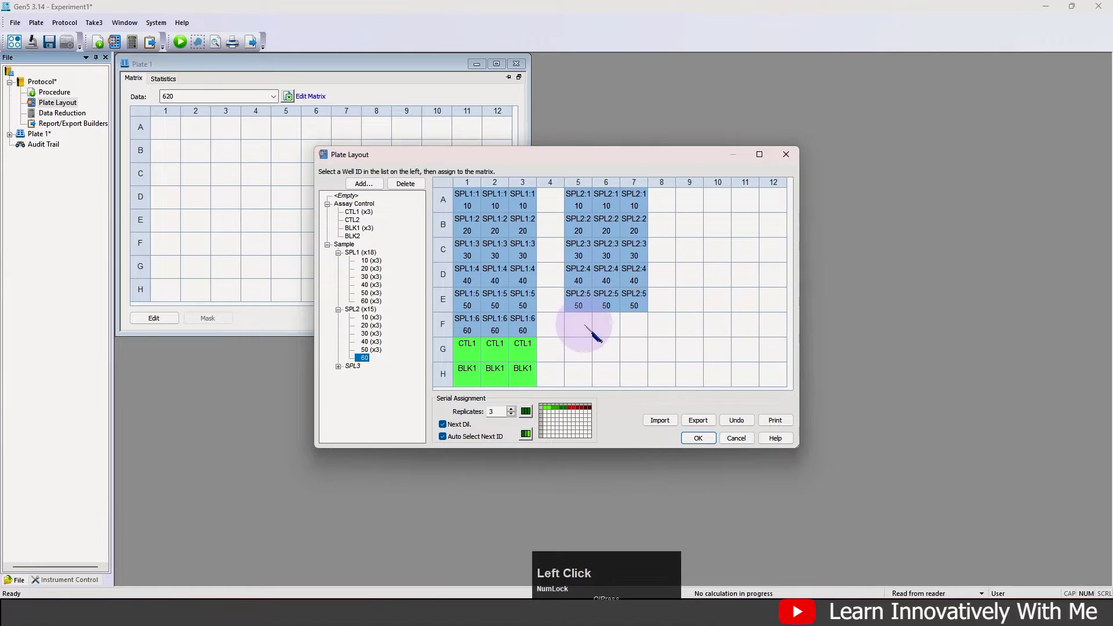
click(596, 327)
Assign CTL2 to wells G5 to G7 and BLK2 to wells H5 to H7.
click(352, 220)
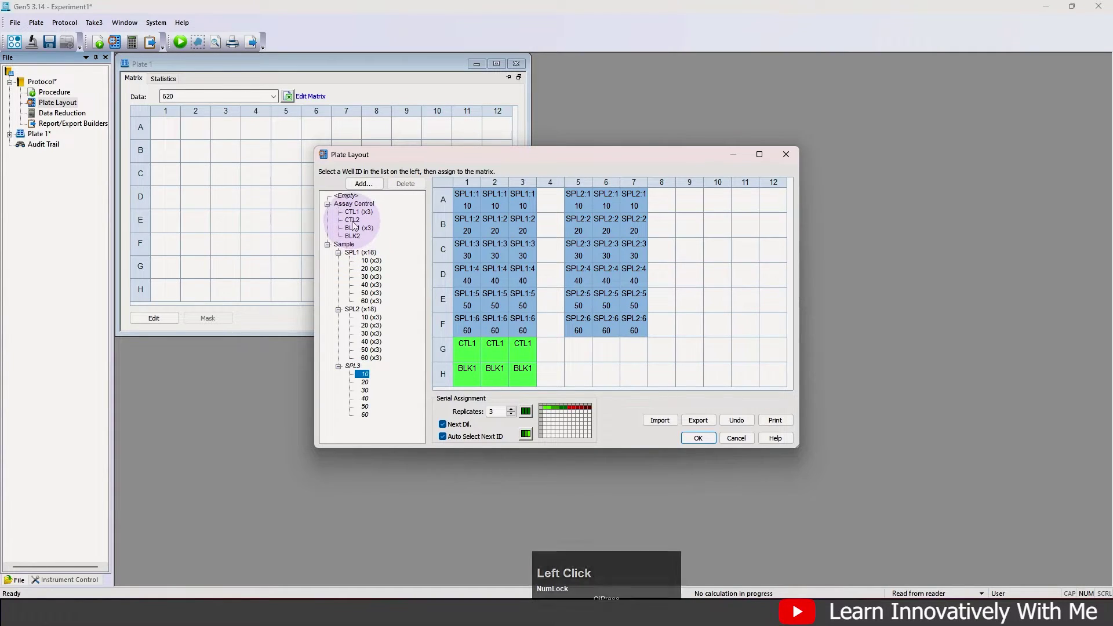
click(583, 350)
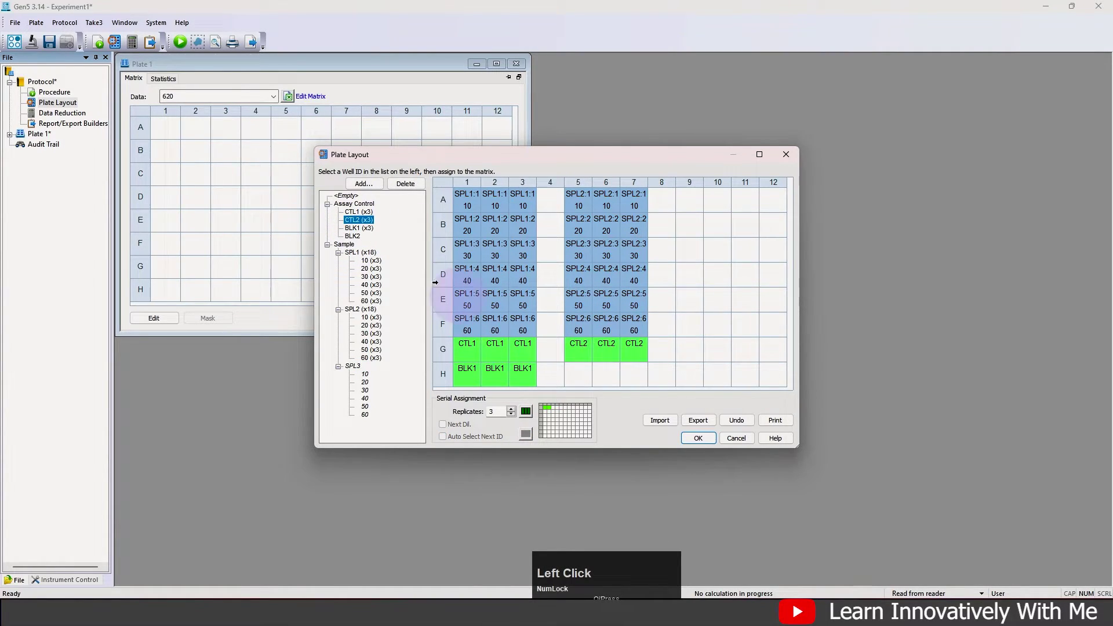
click(354, 236)
click(578, 375)
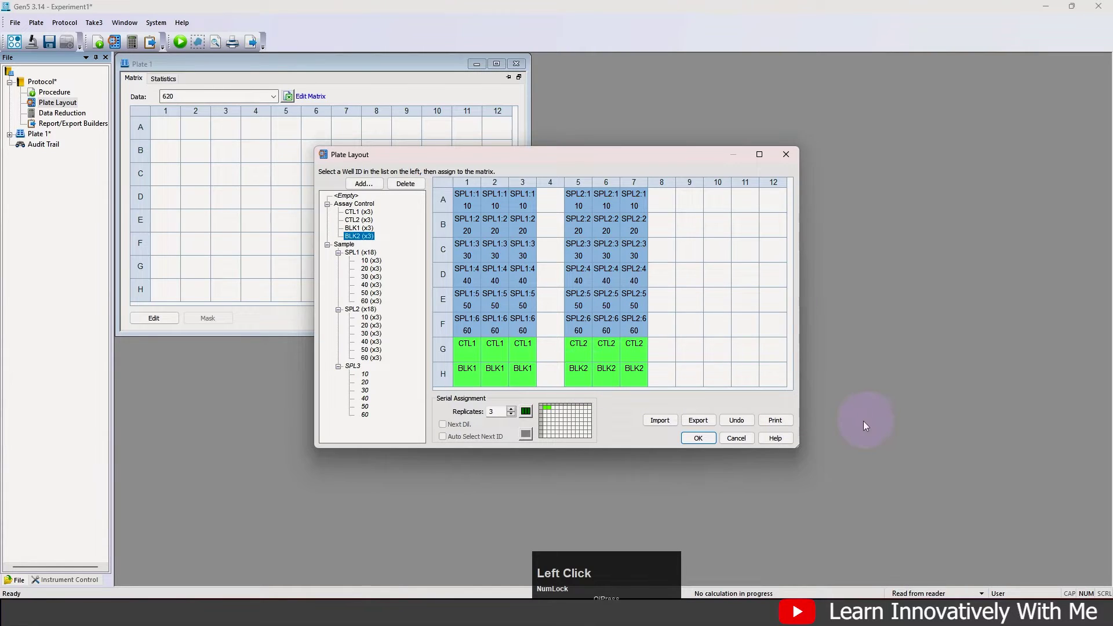
Accept the plate layout and display the Layout data in the Plate 1 matrix.
click(697, 439)
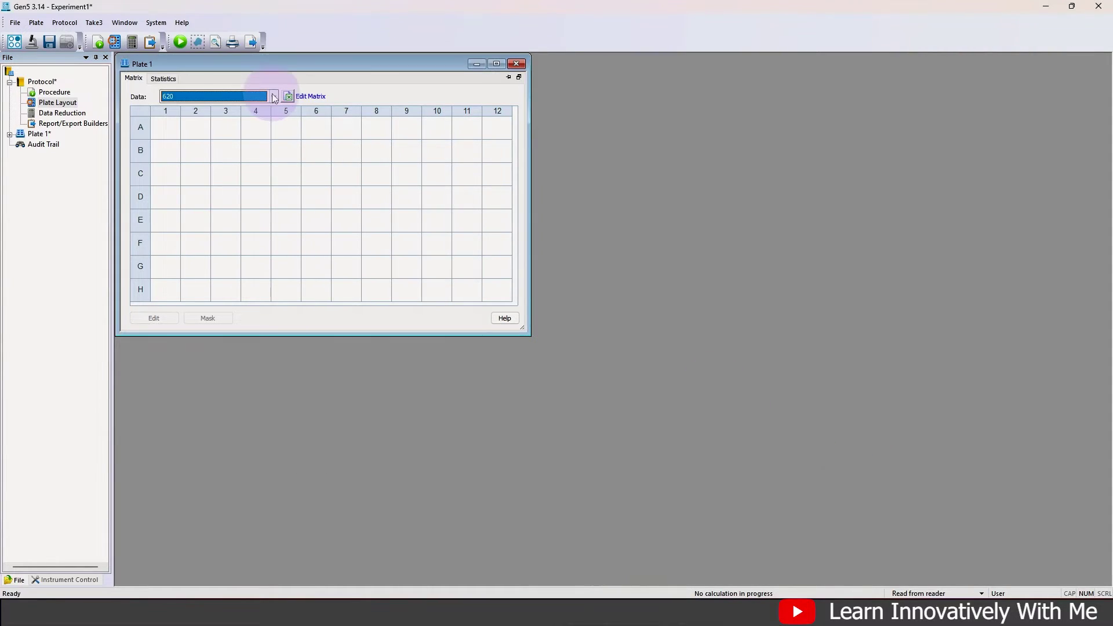
click(259, 97)
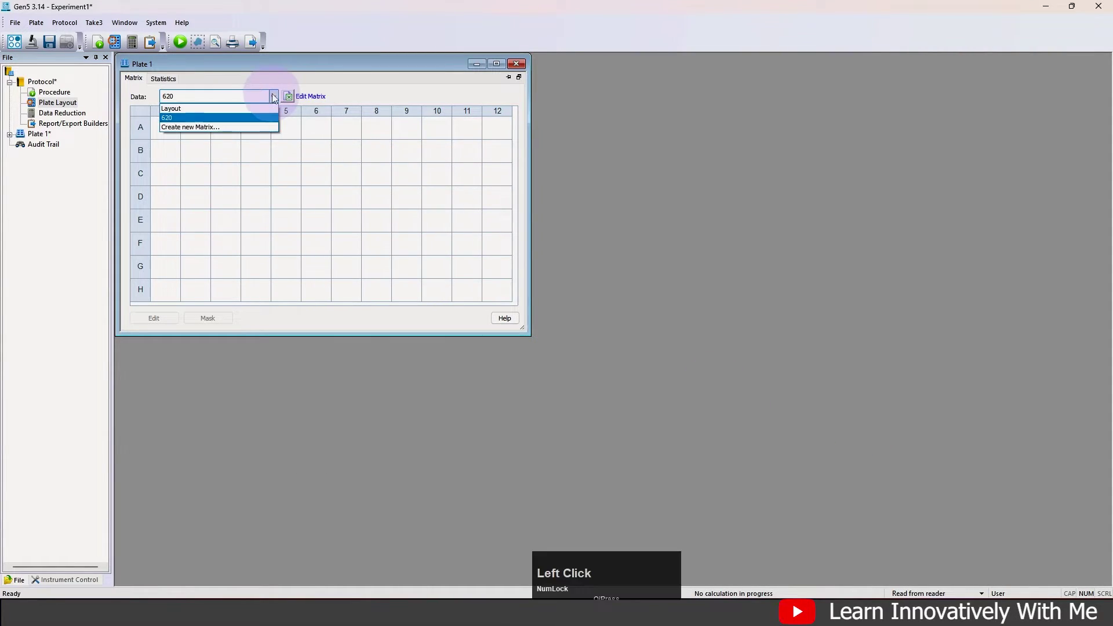
click(167, 110)
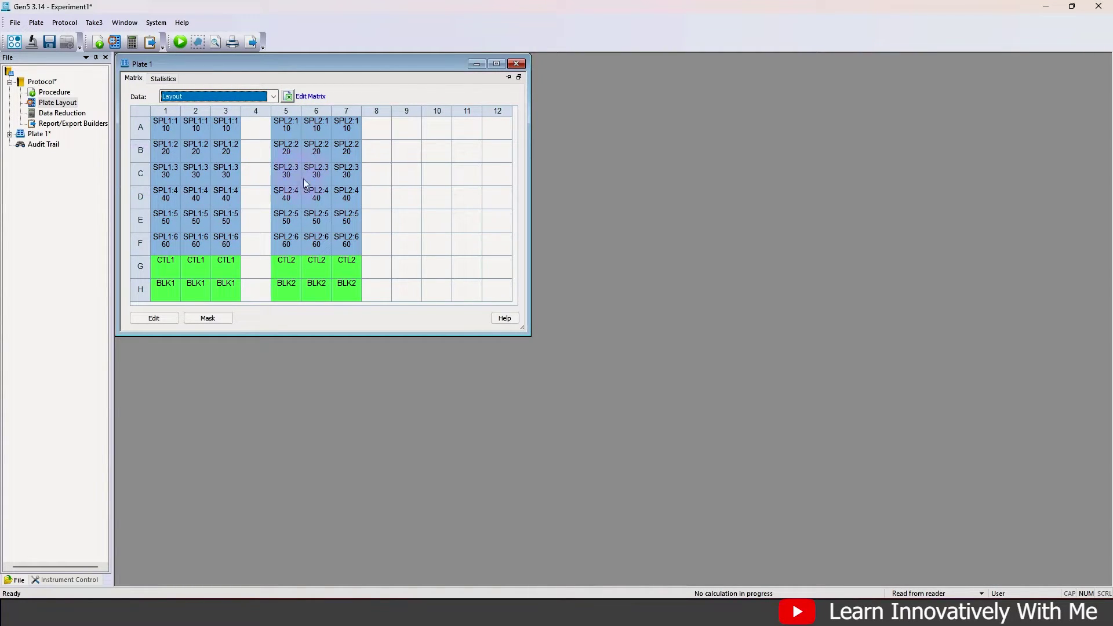
Add a custom transformation of the 620 data named % Toxicity, with the single formula for all wells turned off.
click(58, 113)
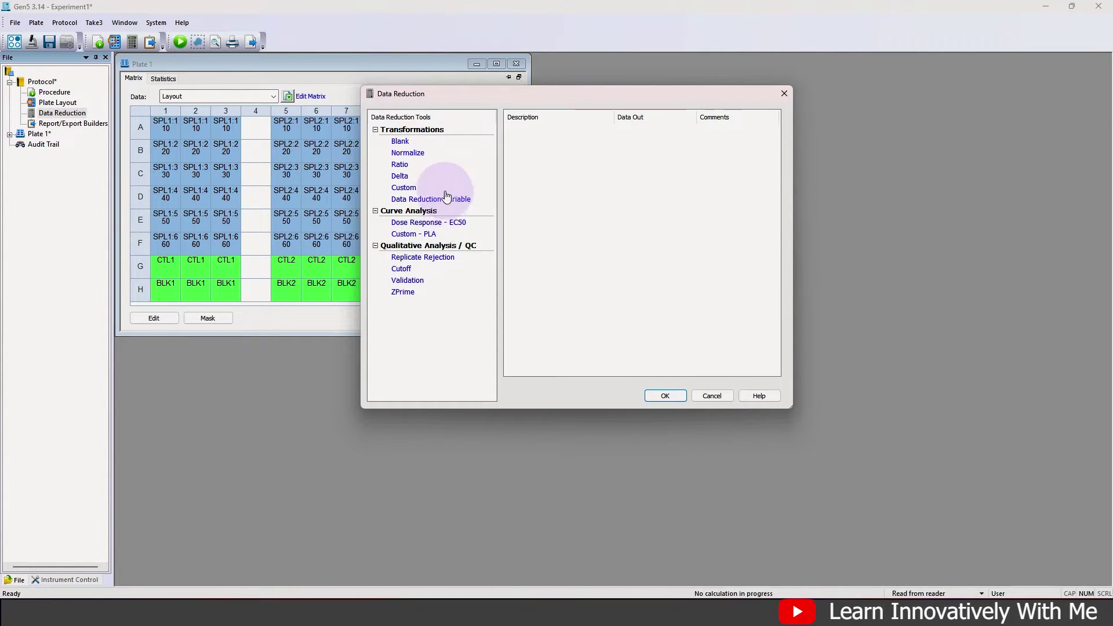
click(405, 188)
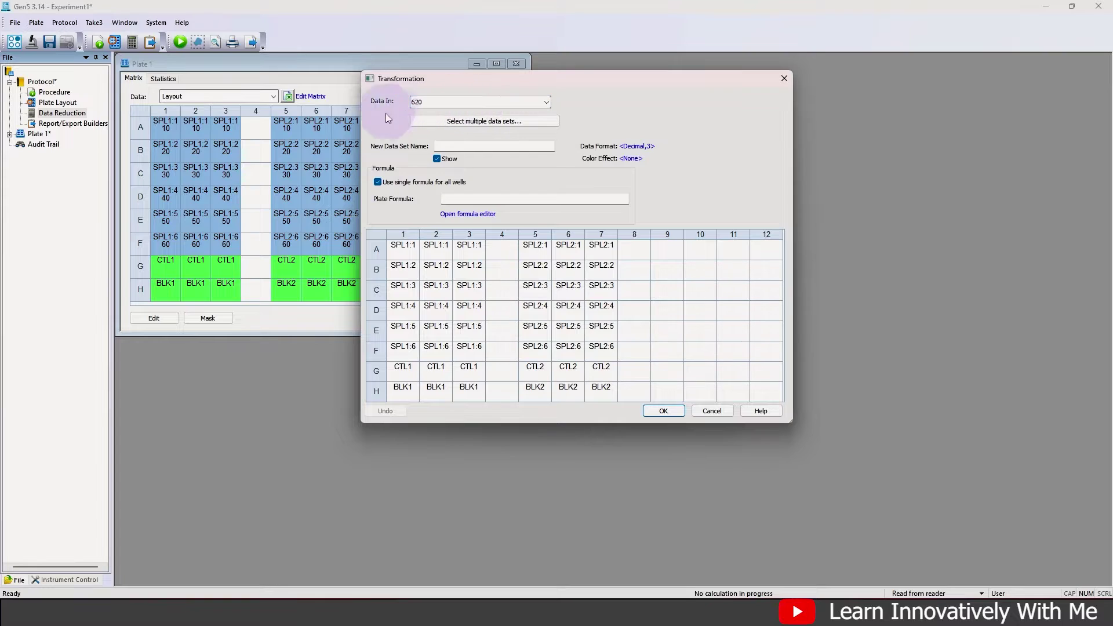
click(478, 147)
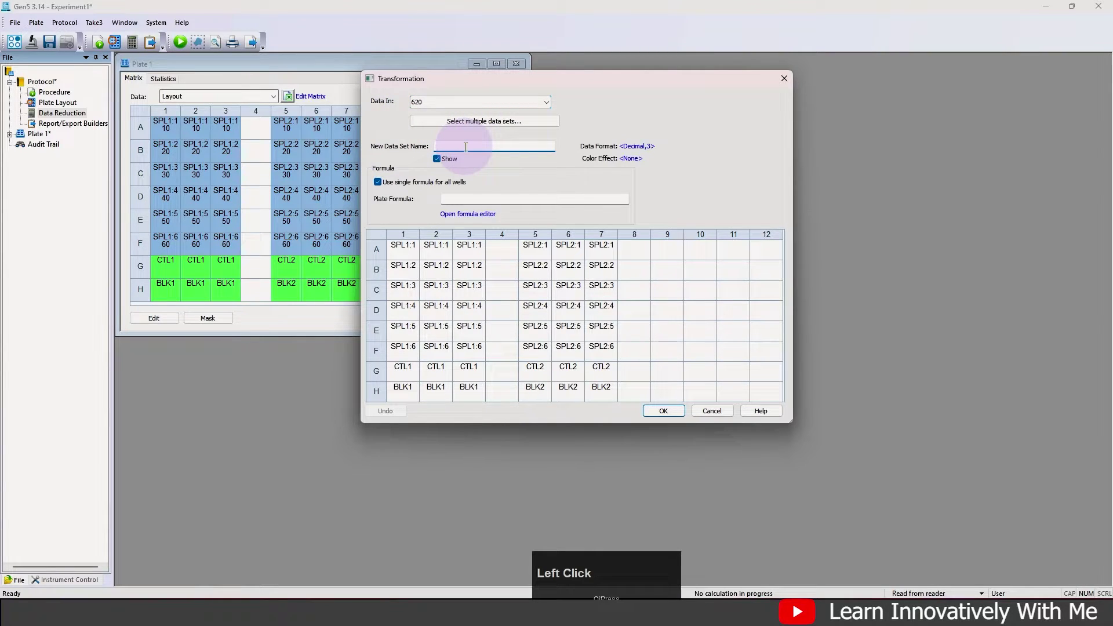
key(BackSpace)
text(% Toxicity)
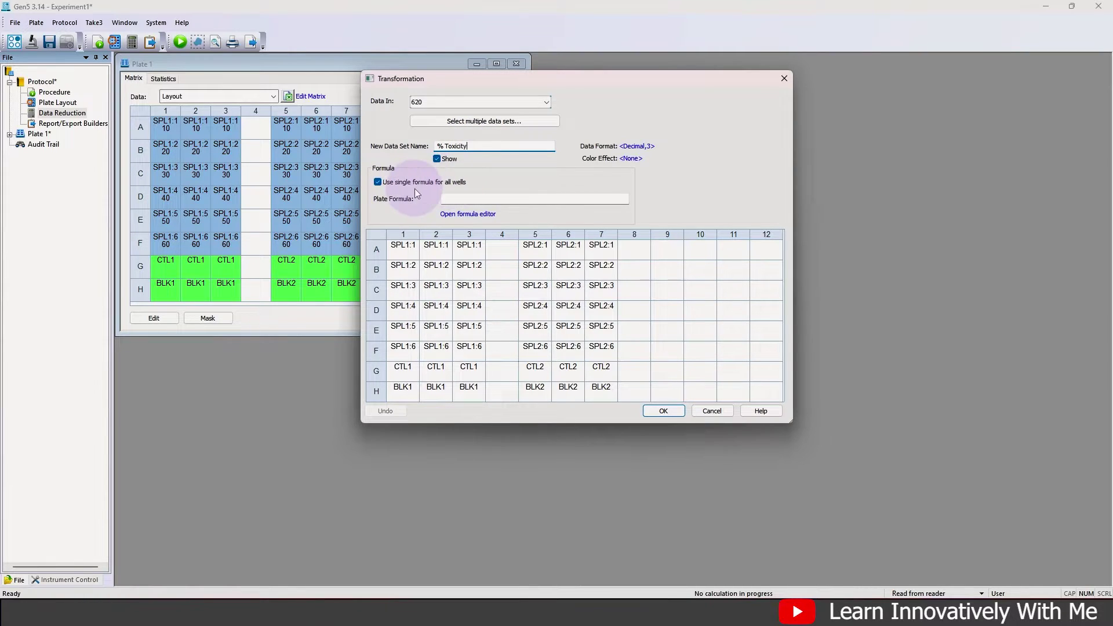
click(378, 182)
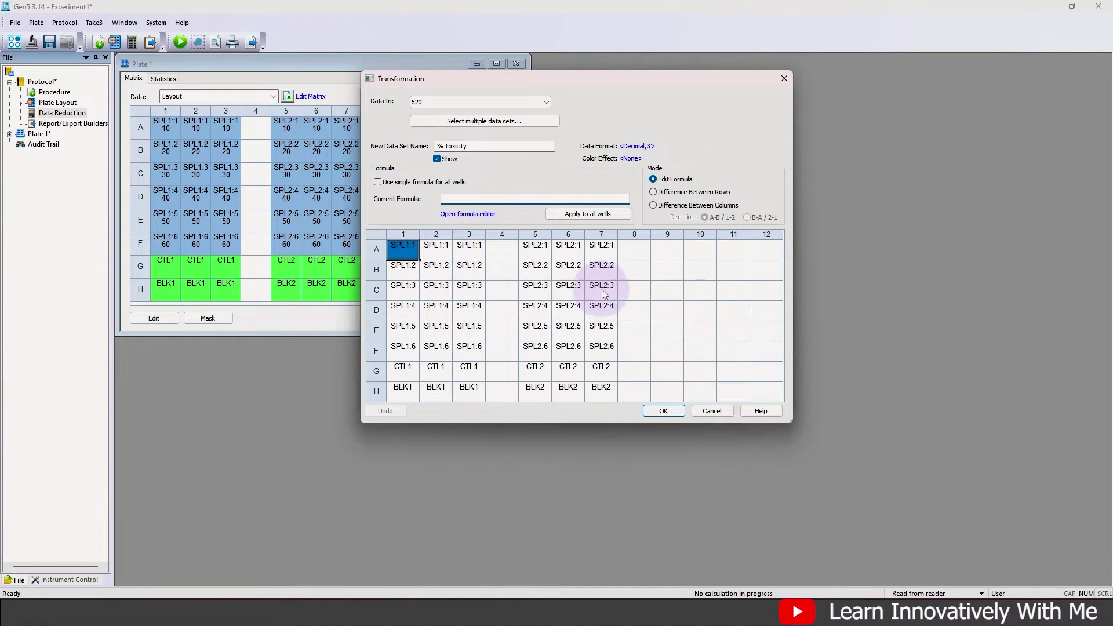
Select wells A1 to H3 in the transformation grid and open the formula editor for them.
click(456, 198)
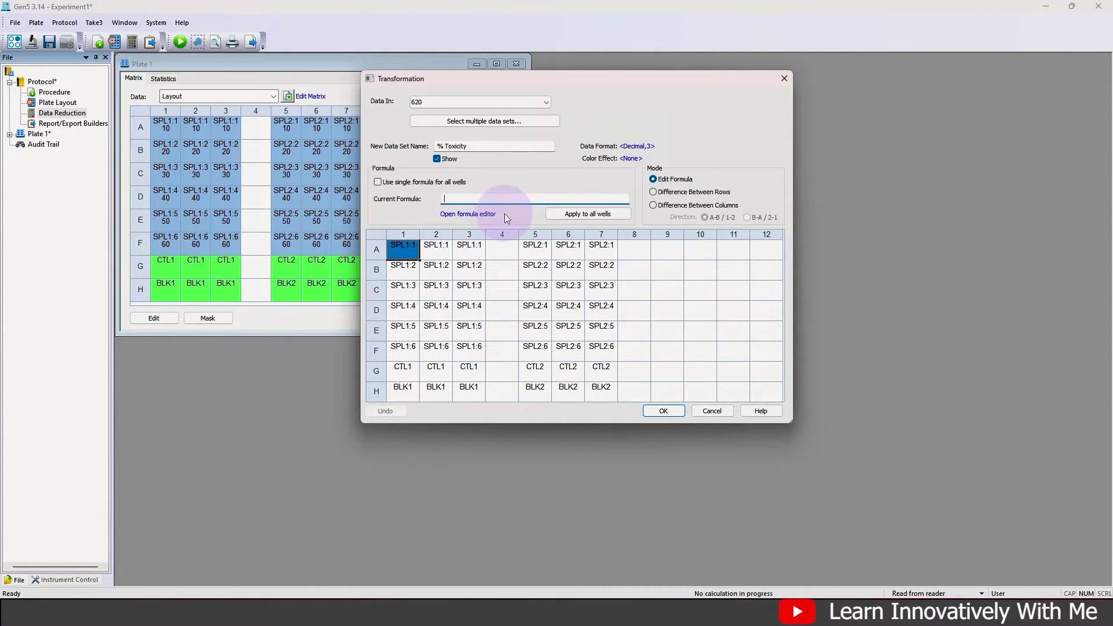
click(409, 249)
drag(409, 250, 467, 384)
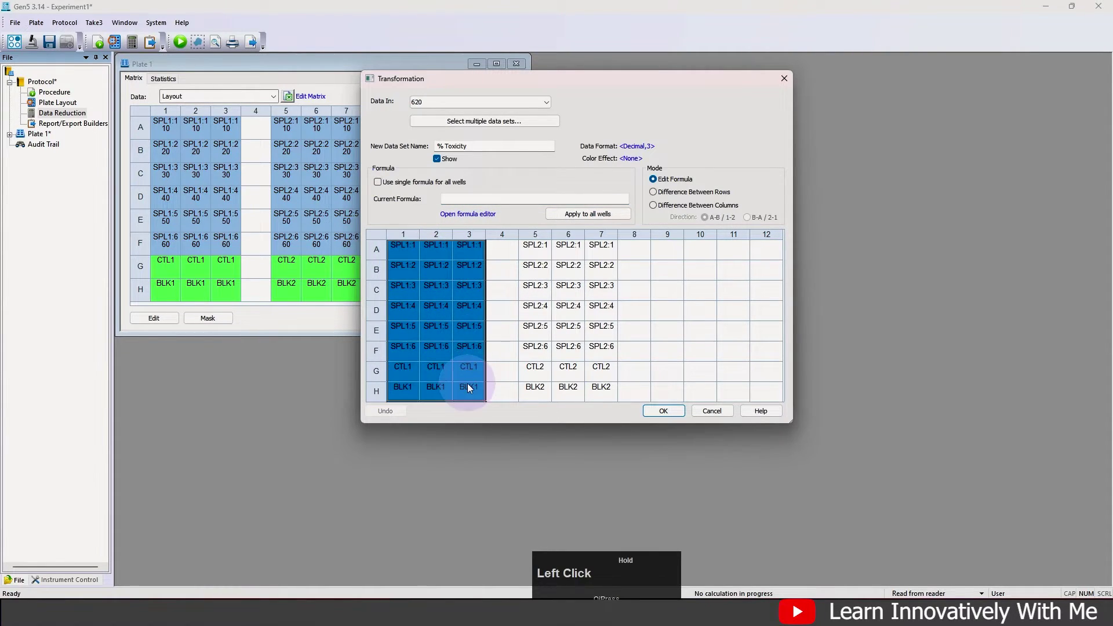
click(461, 216)
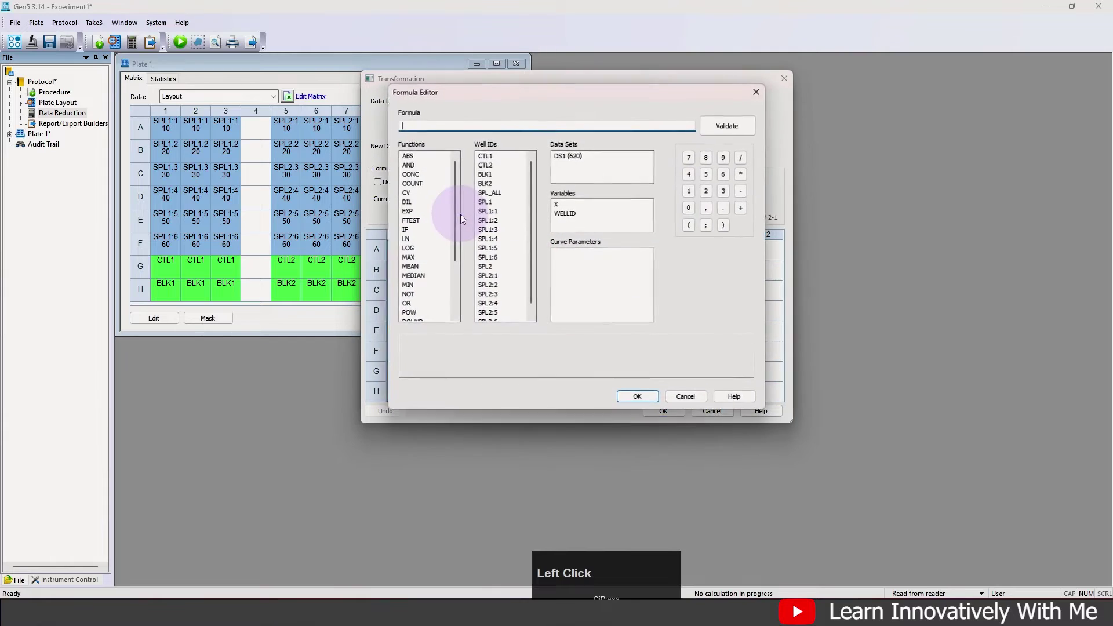
drag(605, 89, 850, 100)
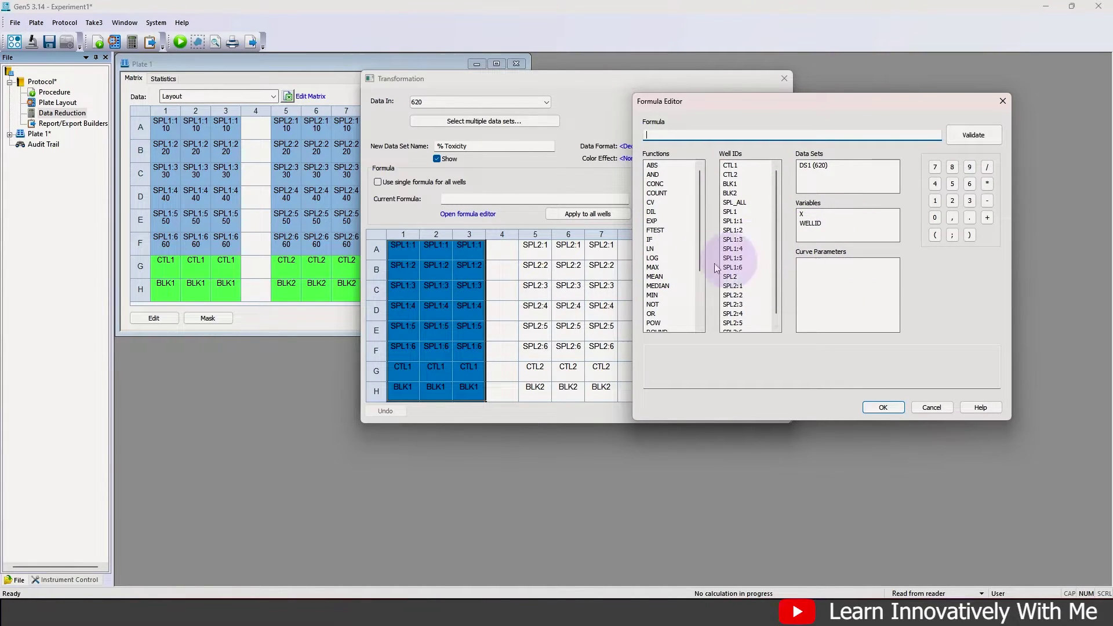
Begin the formula for the first sample's wells with the blank-corrected numerator (X-BLK1).
click(655, 132)
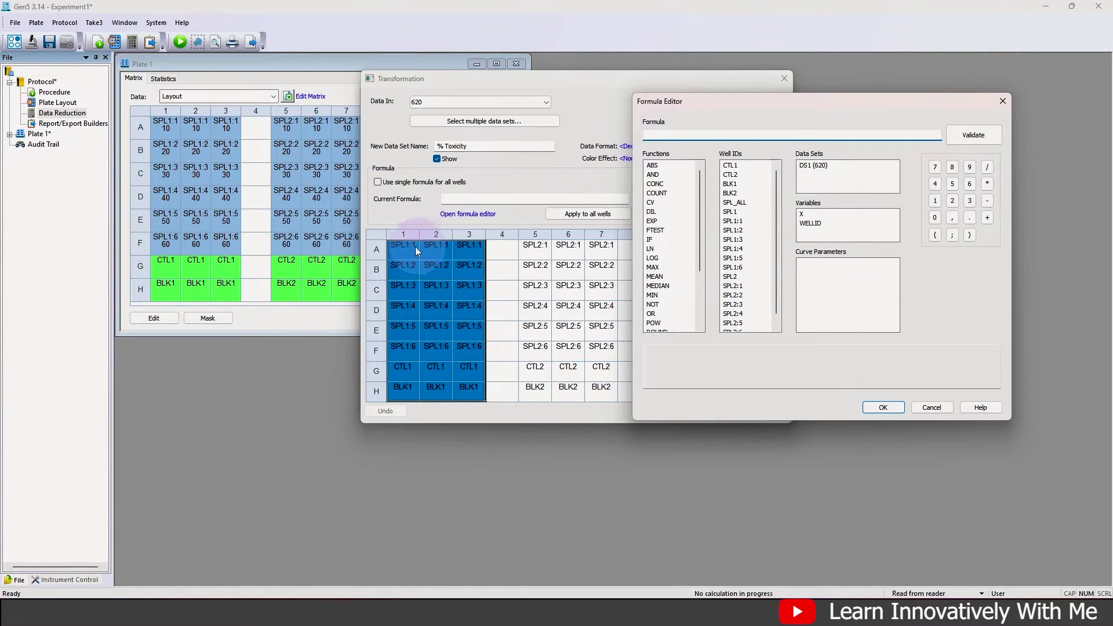
key(shift)
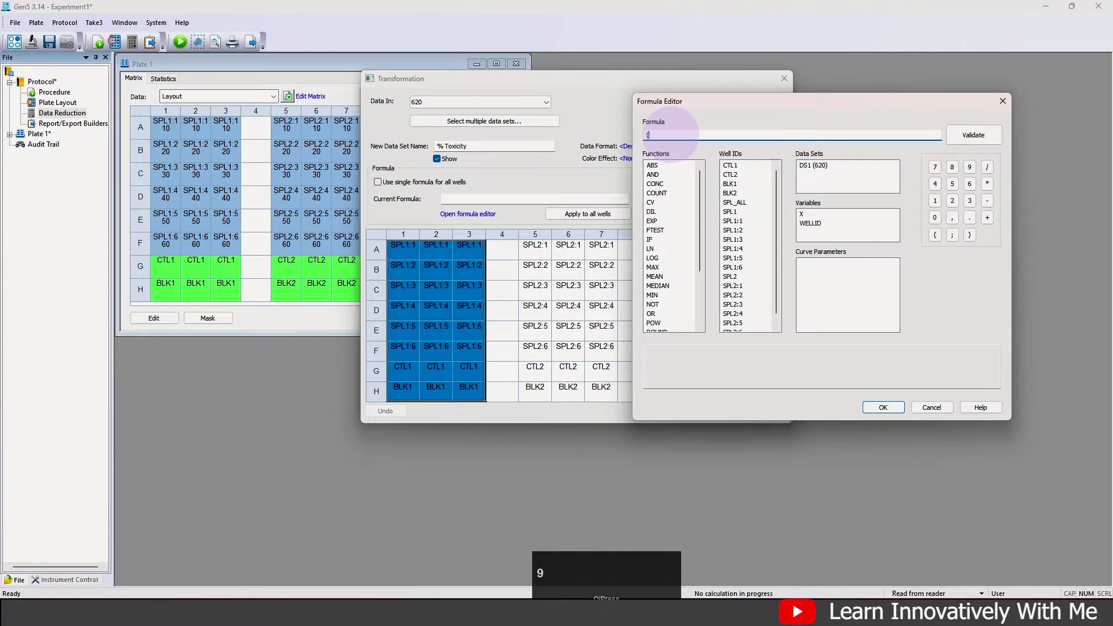
click(804, 216)
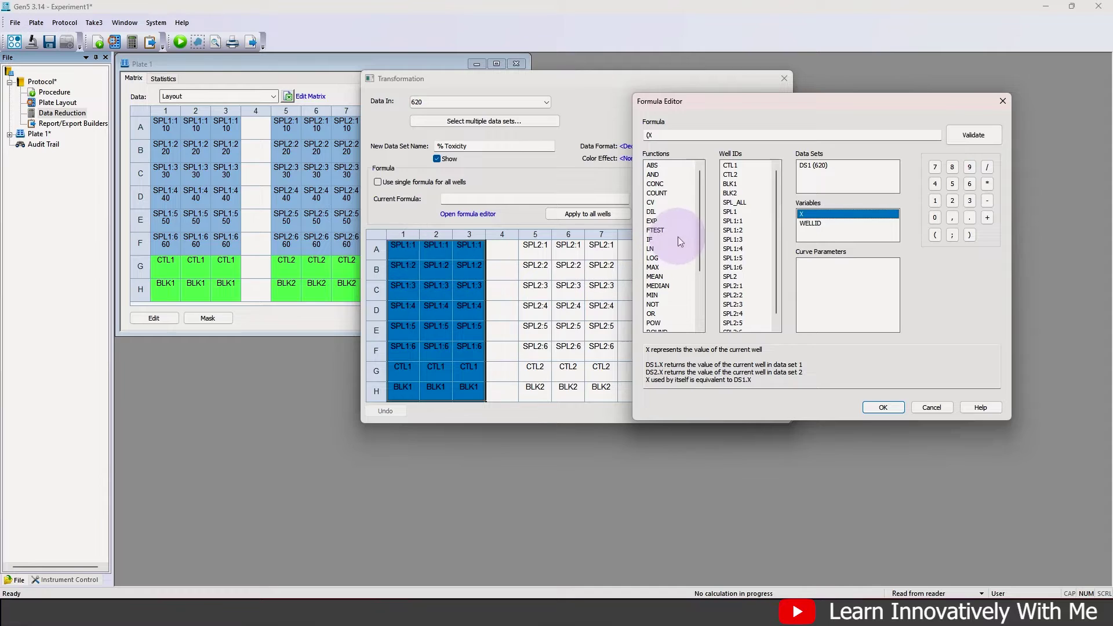
click(658, 135)
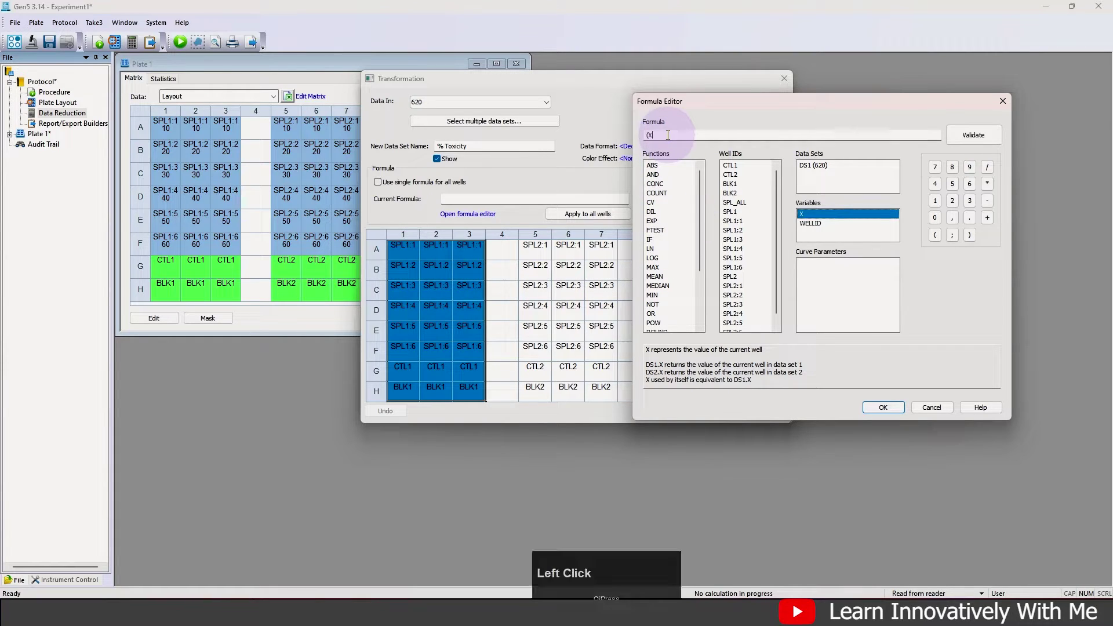
click(987, 202)
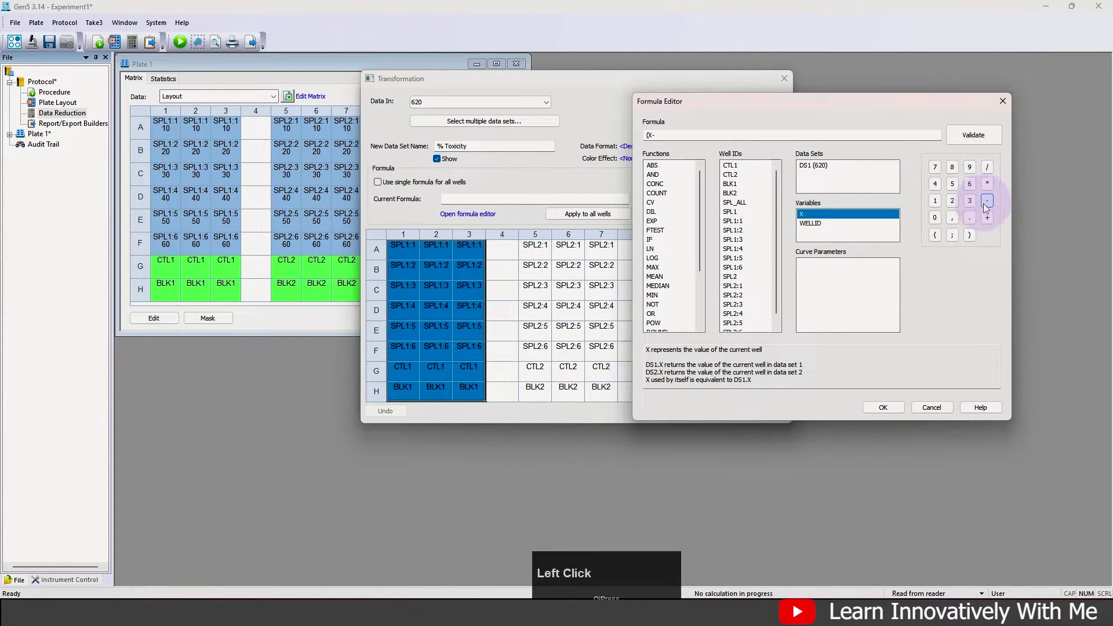
click(733, 184)
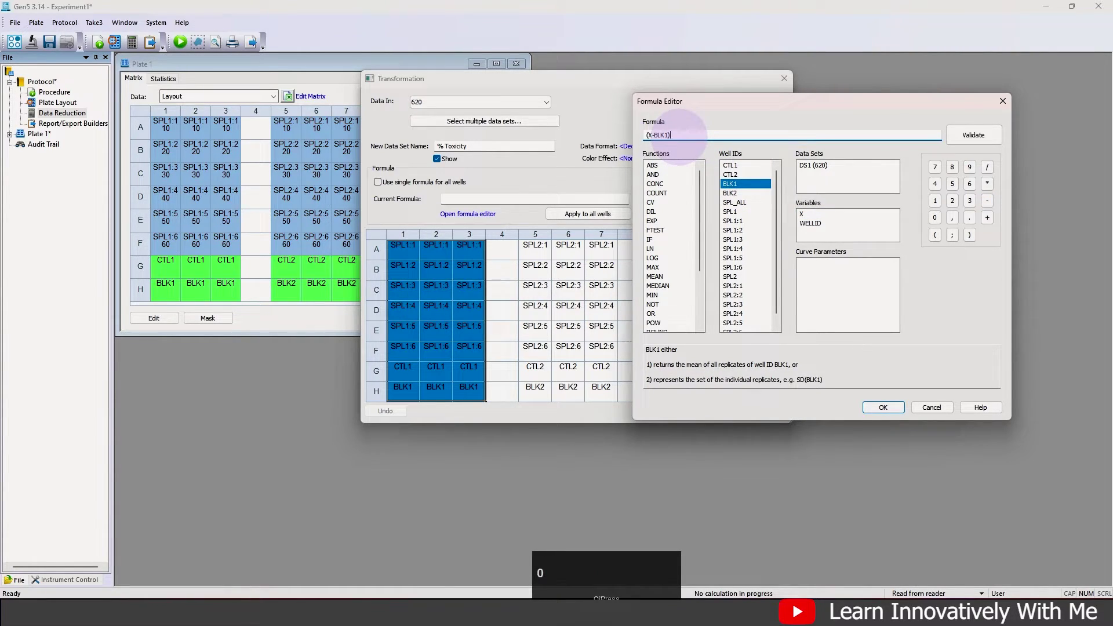
Complete the formula as (X-BLK1)/(CTL1-BLK1)*100 and apply it to wells A1 to H3.
click(987, 167)
click(934, 235)
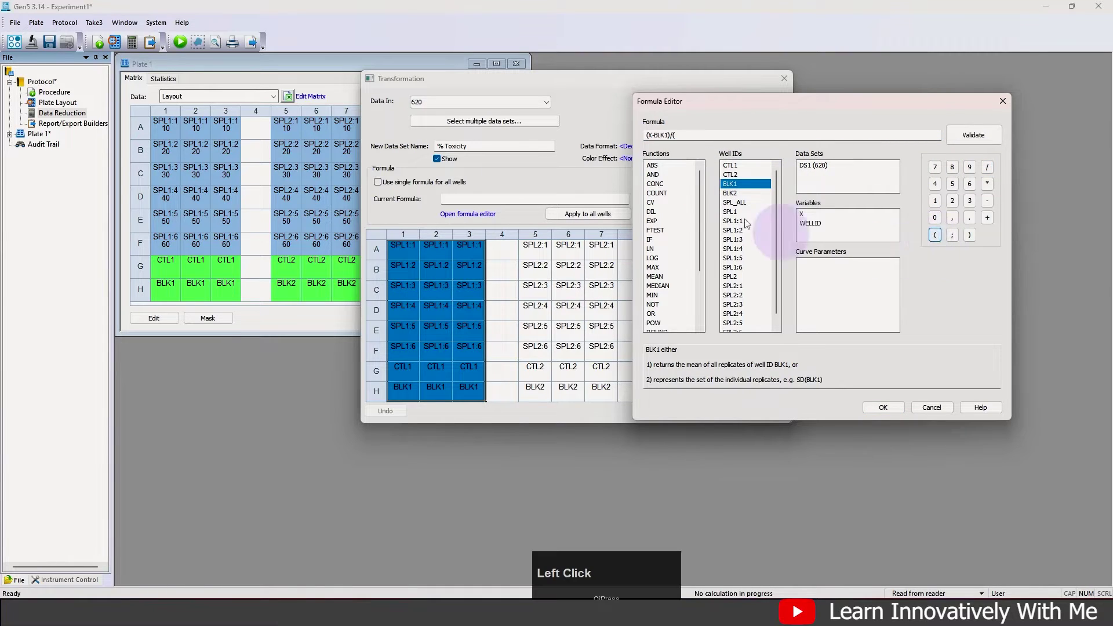
click(730, 166)
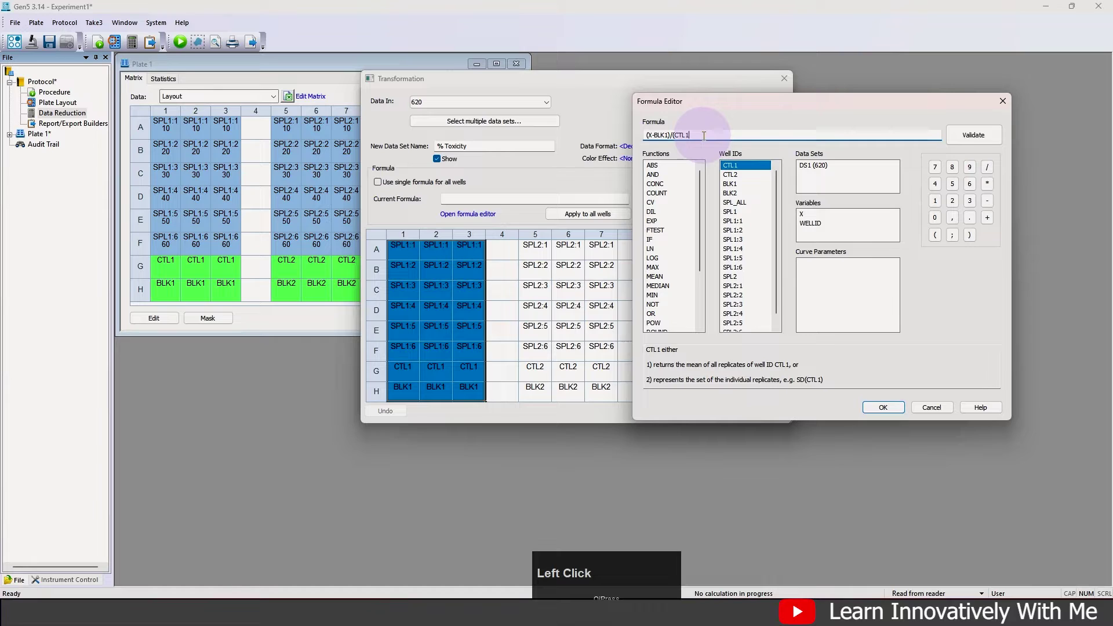
click(987, 201)
click(731, 184)
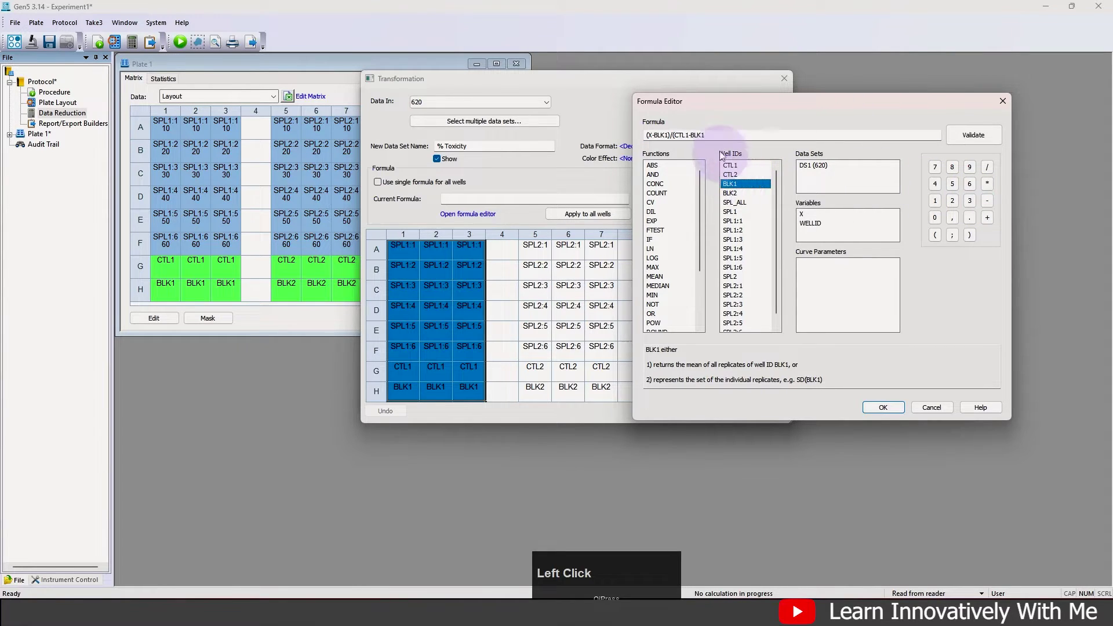
click(969, 235)
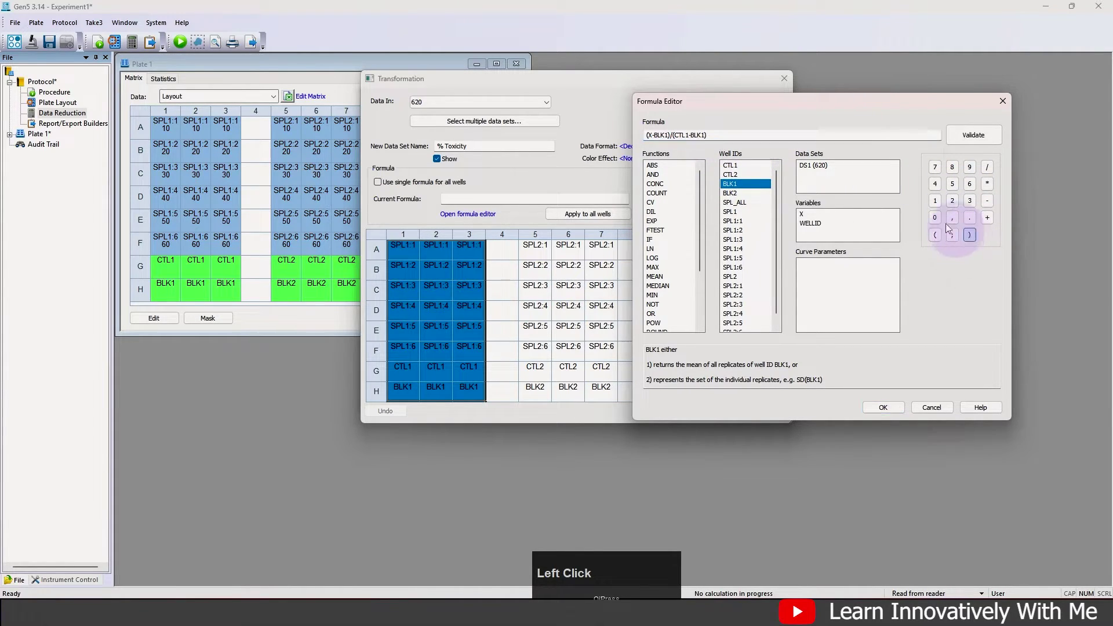
click(989, 184)
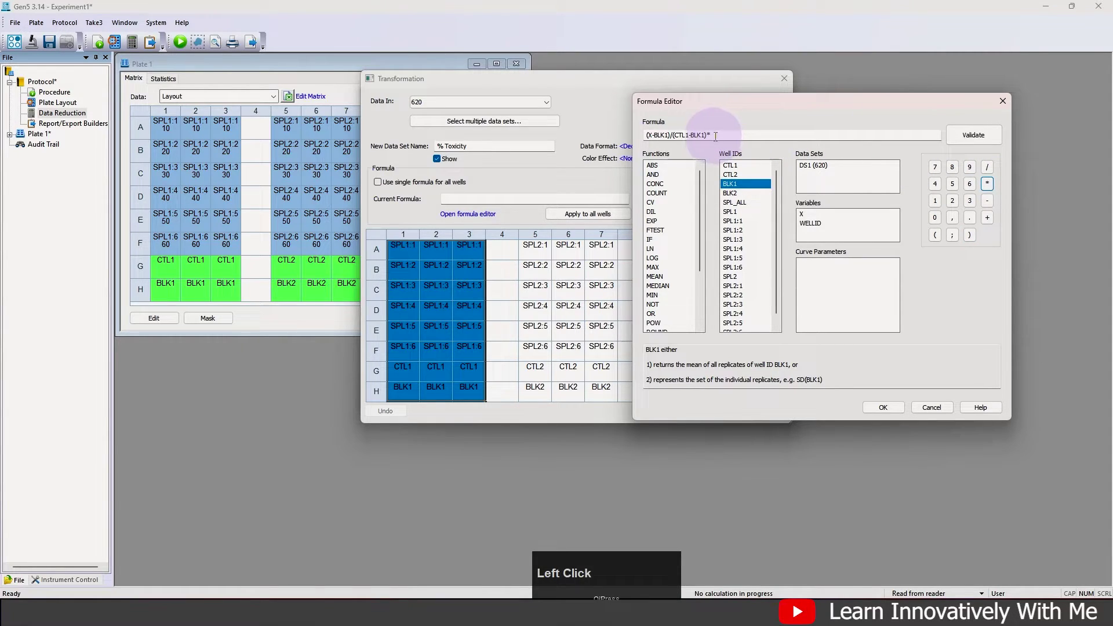
click(935, 201)
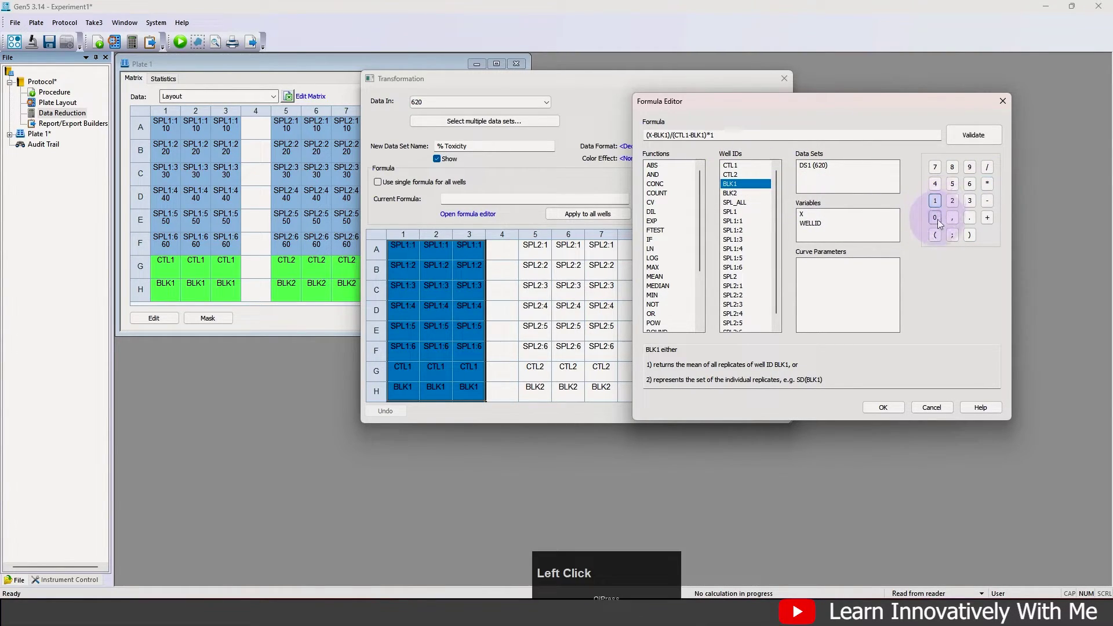
click(935, 218)
click(887, 408)
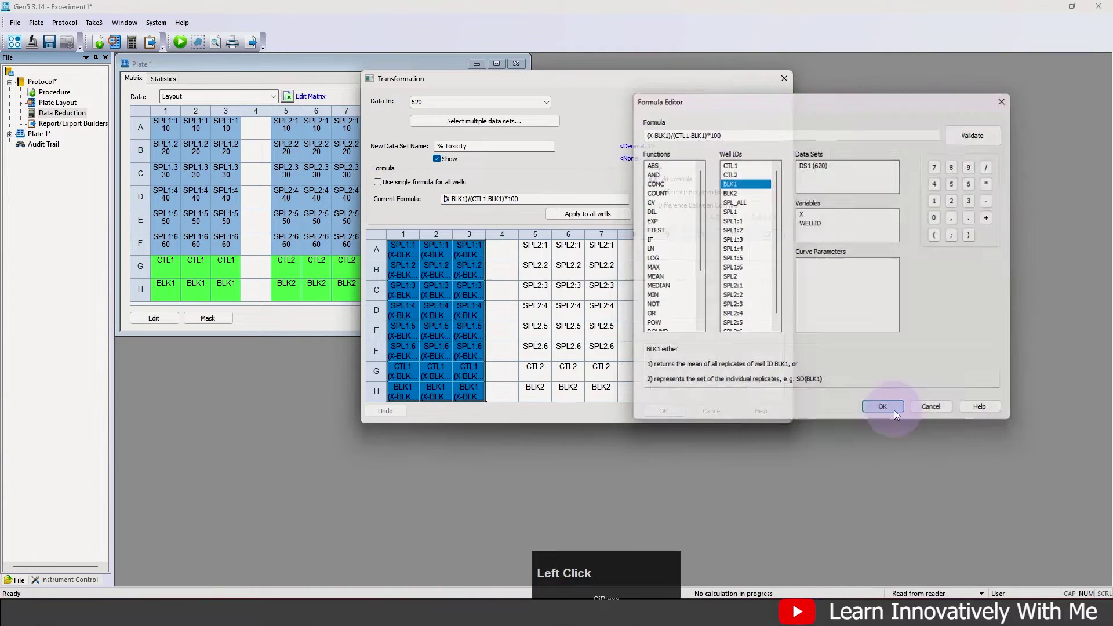
Select wells A5 to H7 in the transformation grid and open the formula editor for them.
click(395, 248)
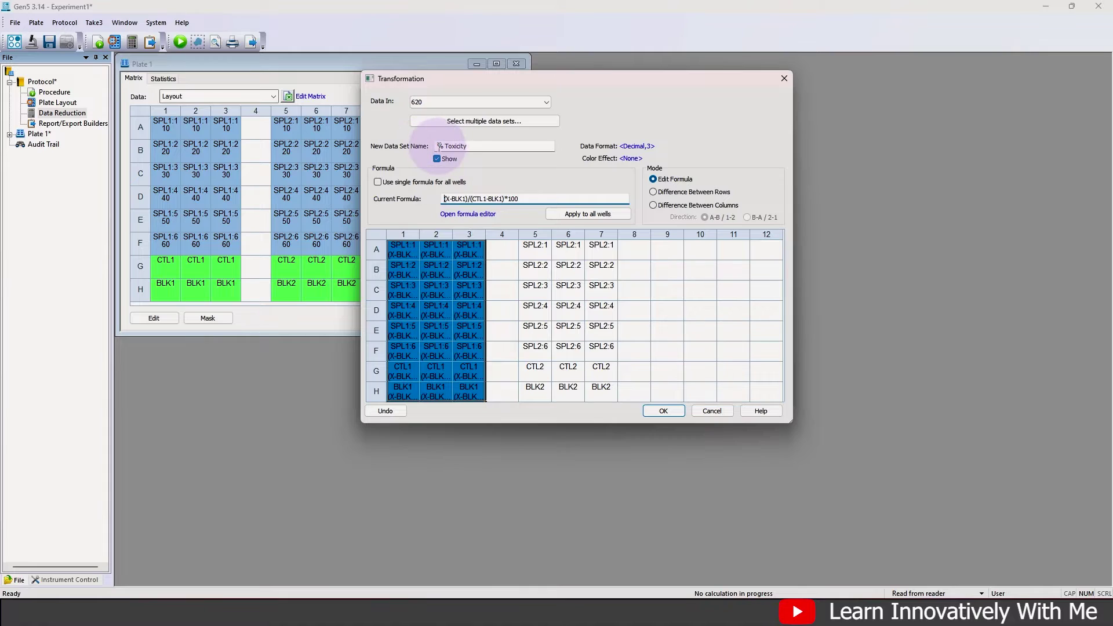
click(536, 249)
drag(536, 249, 607, 392)
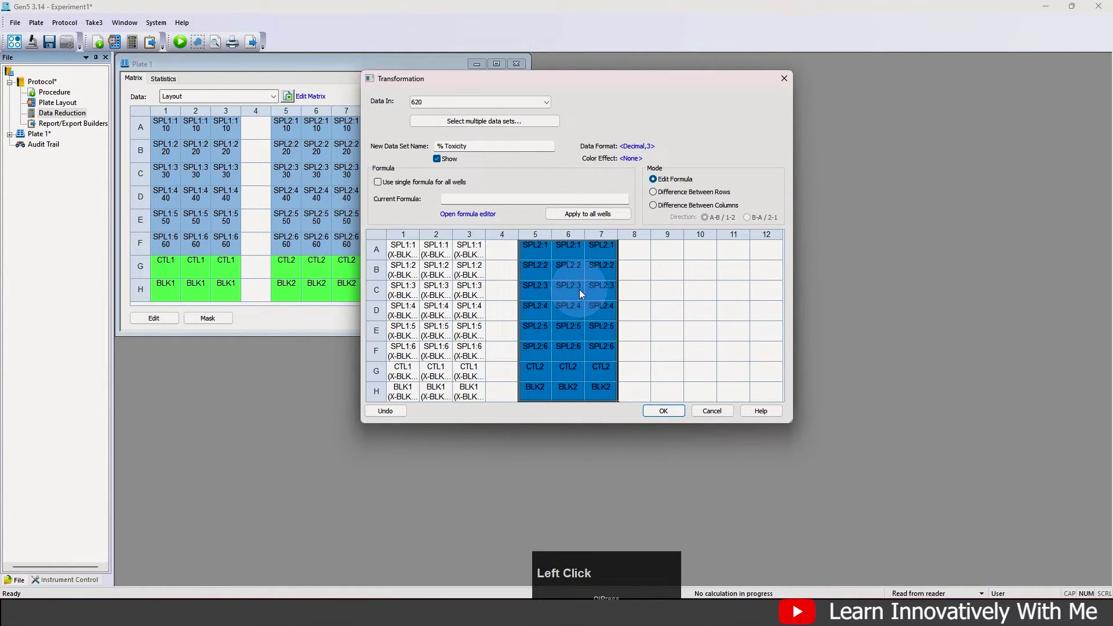
click(468, 214)
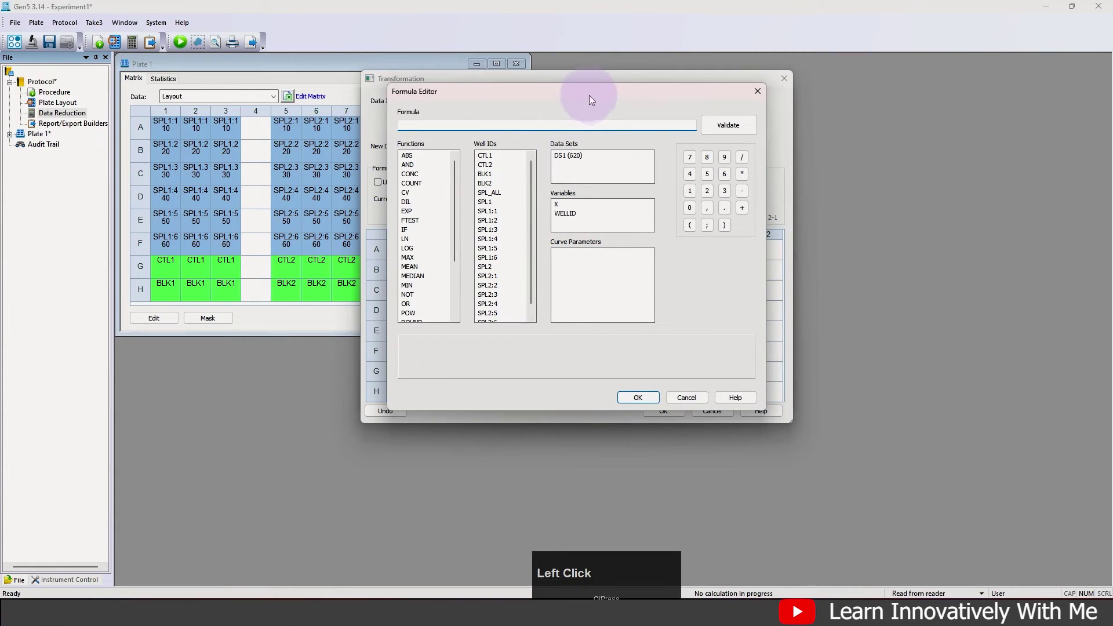
drag(589, 94, 838, 118)
Begin the formula for the second sample's wells with the blank-corrected numerator (X-BLK2).
click(938, 249)
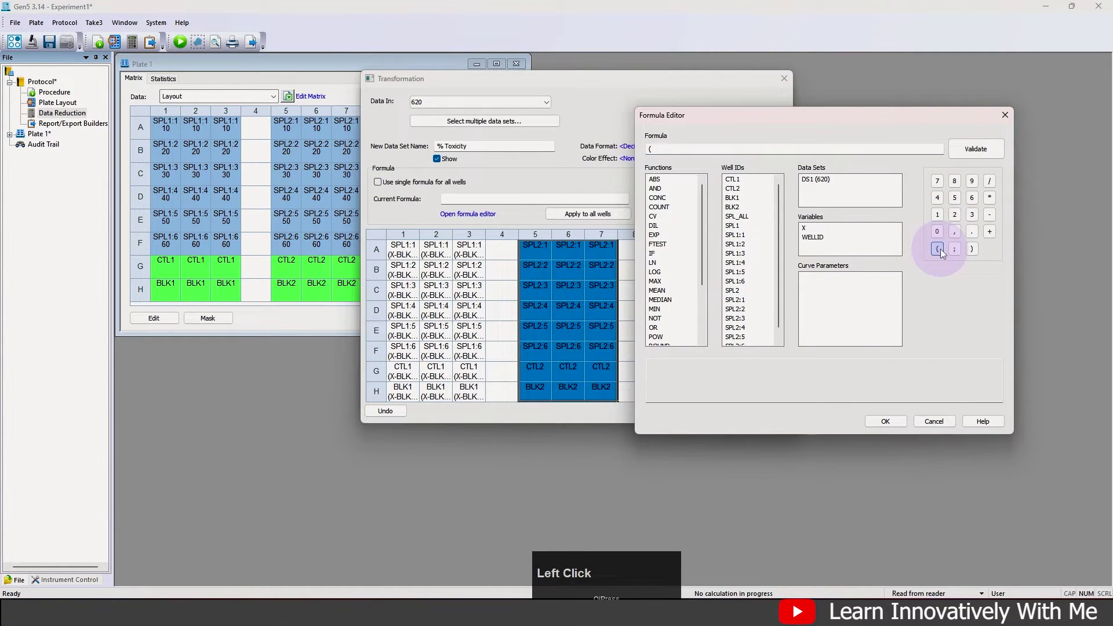
double_click(807, 228)
click(990, 214)
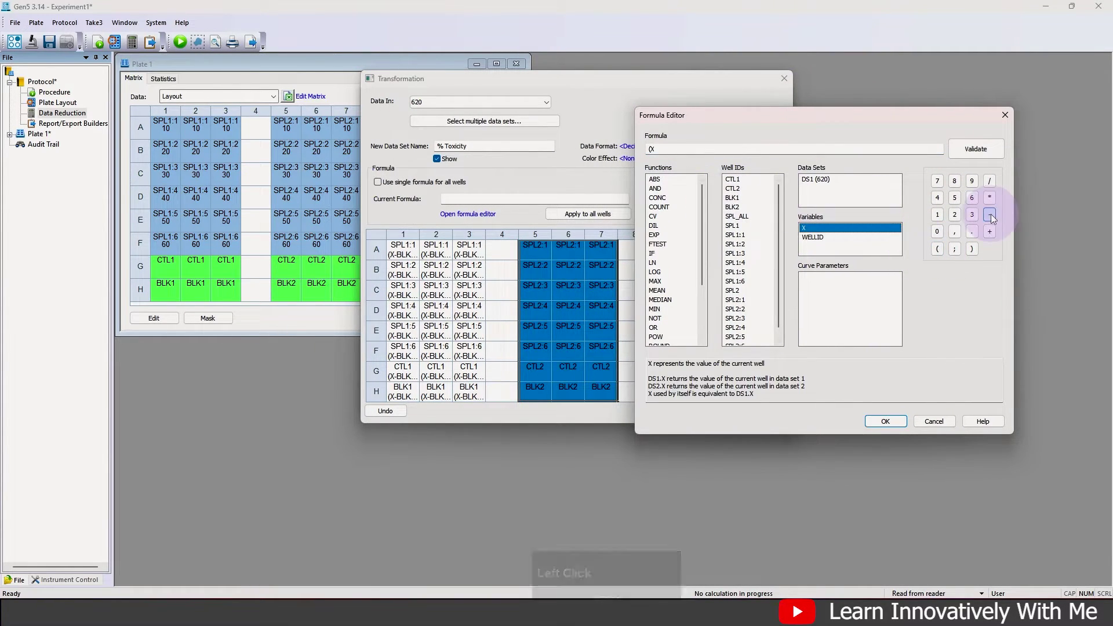
double_click(734, 207)
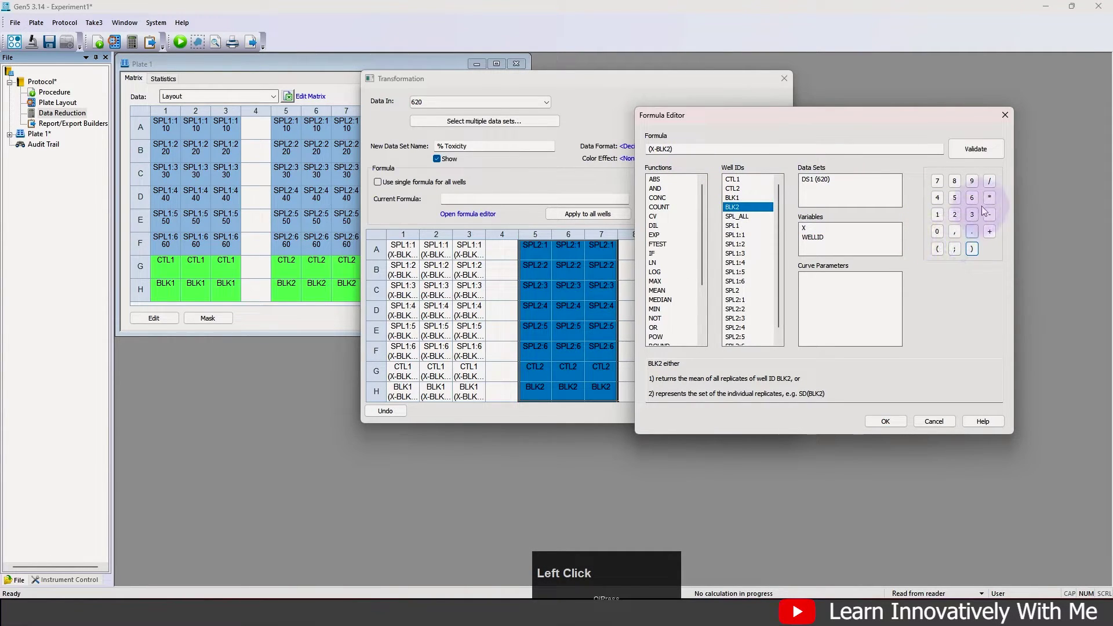
Complete the formula as (X-BLK2)/(CTL2-BLK2)*100 for wells A5 to H7 and accept the % Toxicity transformation.
click(990, 182)
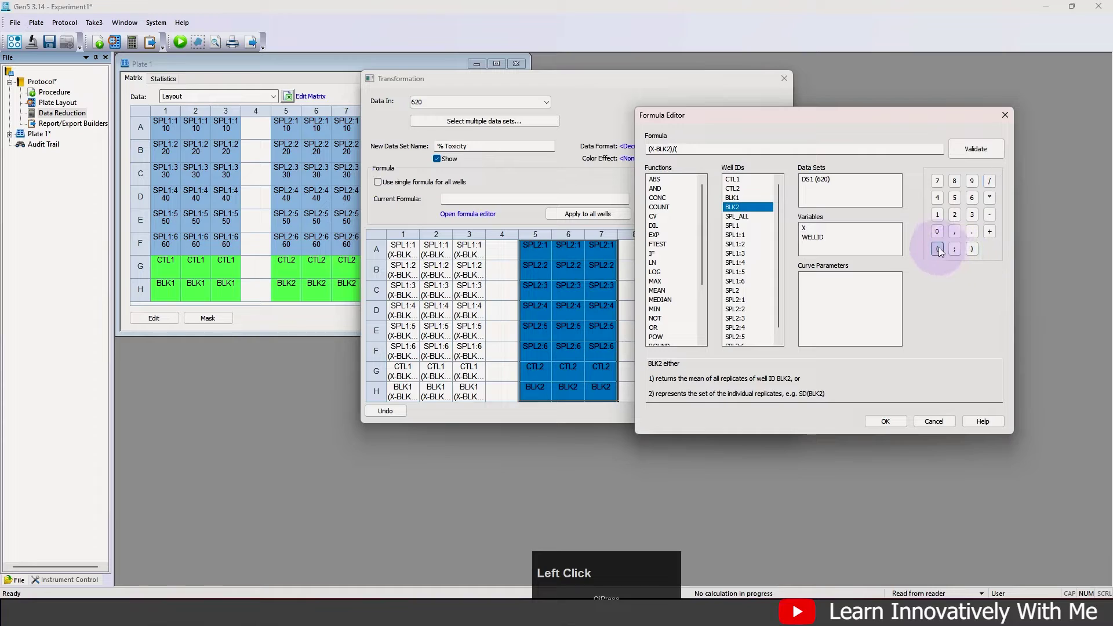
click(704, 148)
key(BackSpace)
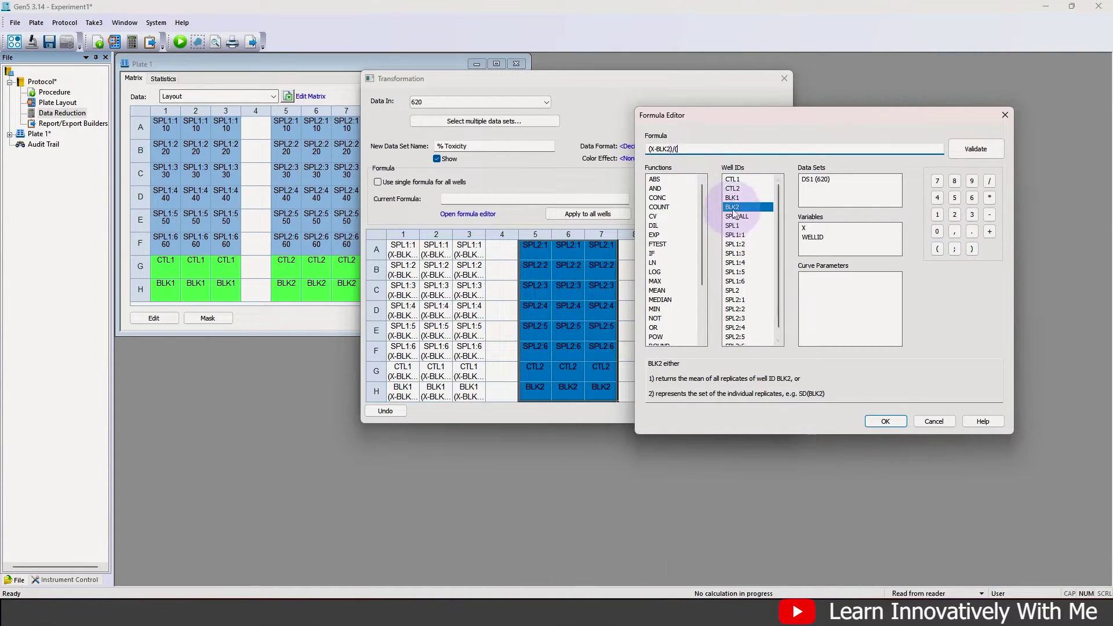
double_click(737, 190)
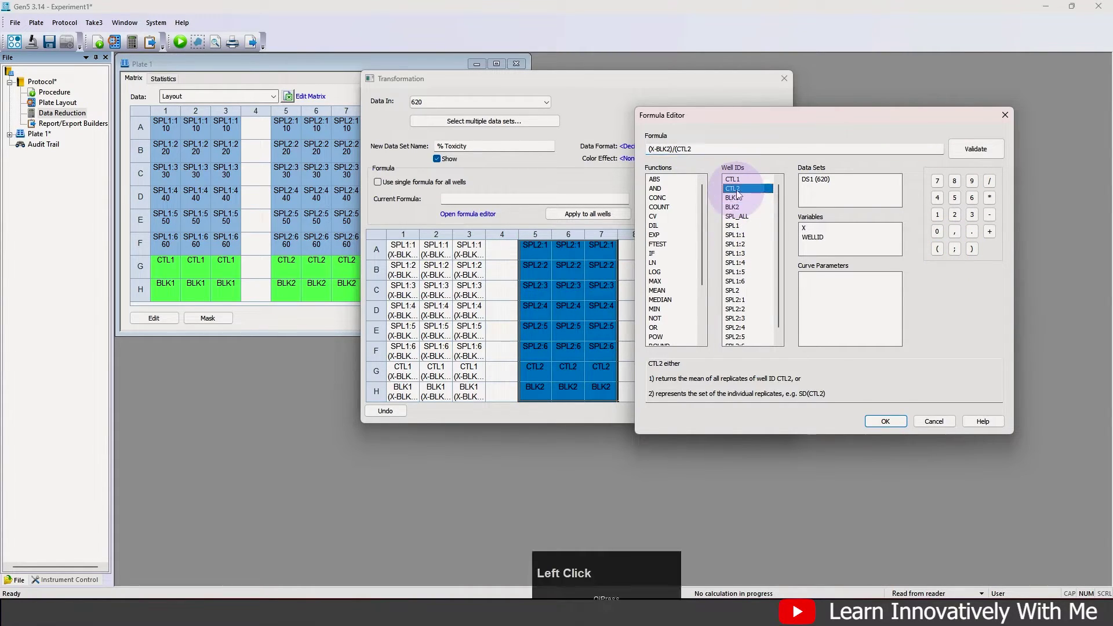
click(990, 215)
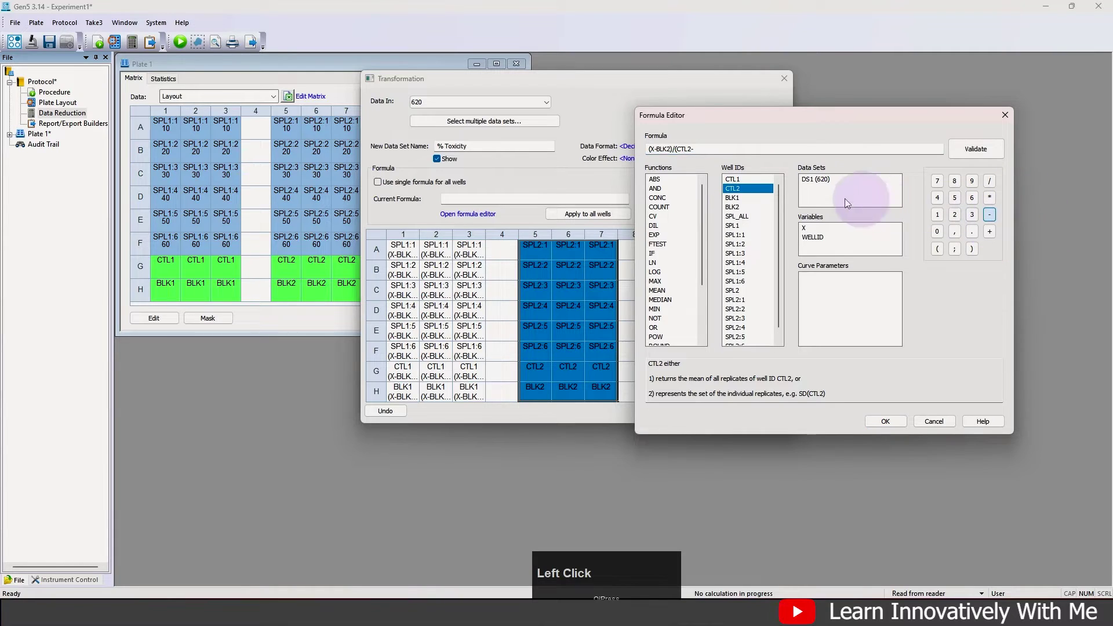
double_click(733, 207)
click(970, 249)
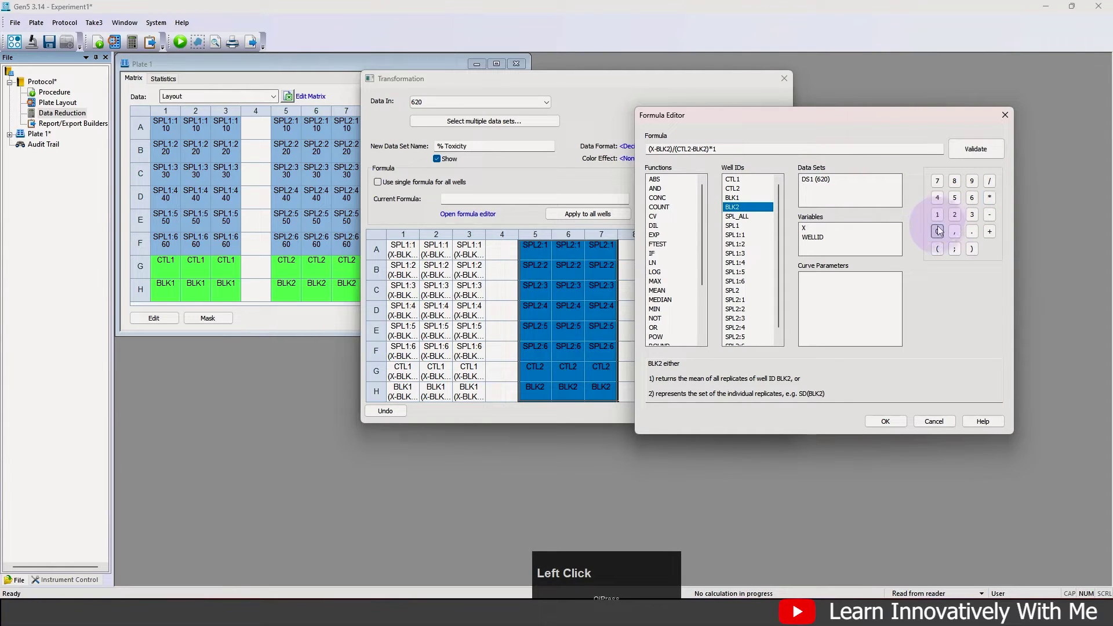
click(885, 421)
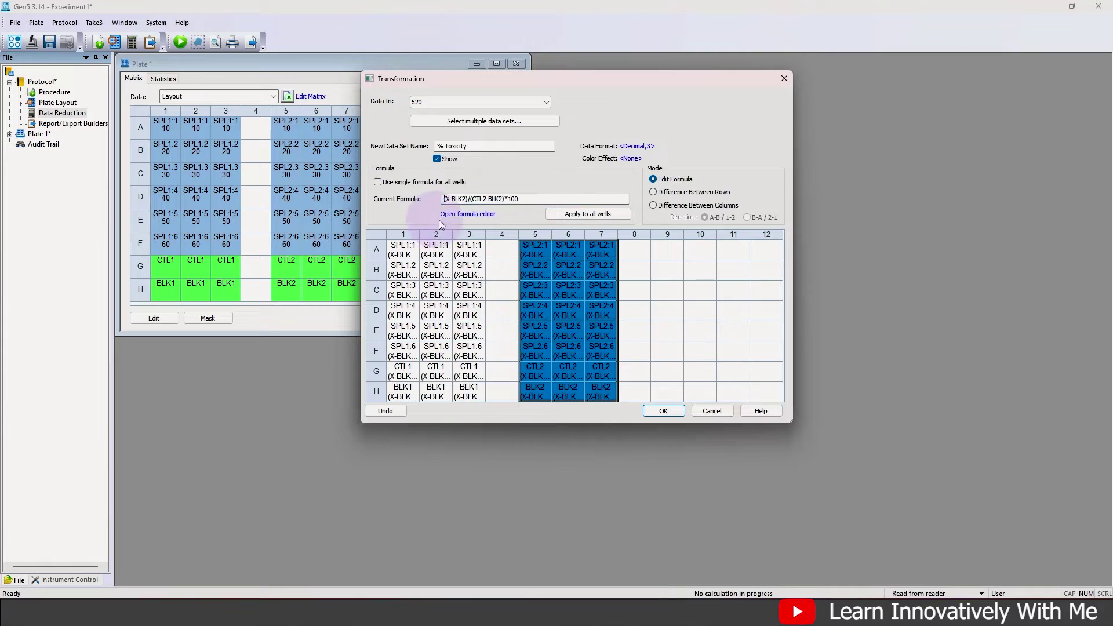
click(662, 411)
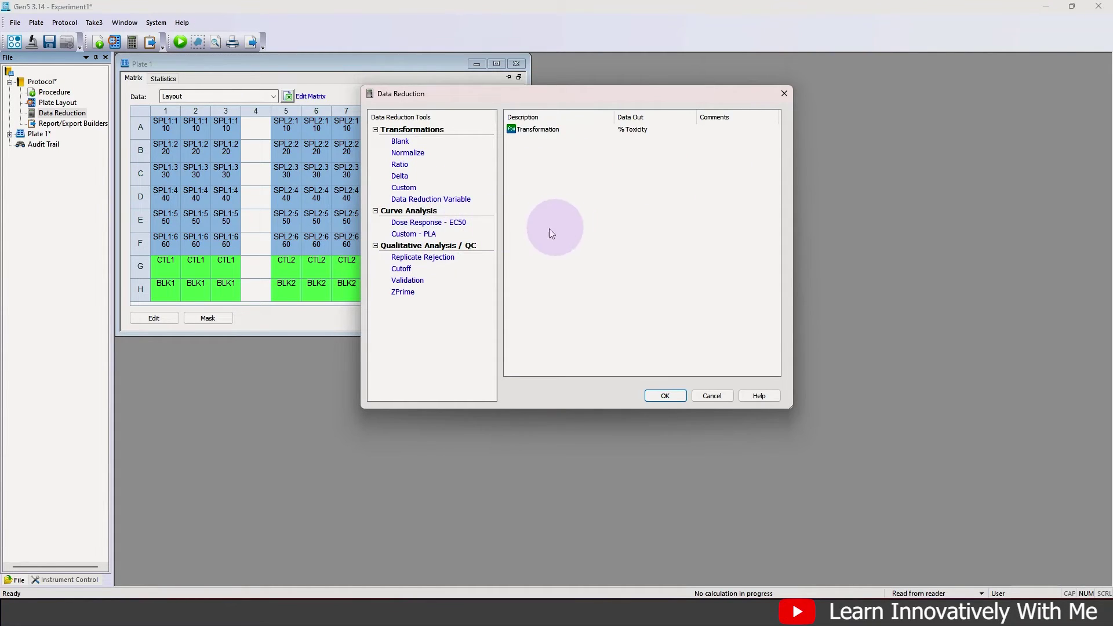
Add a Dose Response - EC50 curve for SPL wells plotting % Toxicity against concentrations/dilutions, and show its curve fit settings.
click(417, 223)
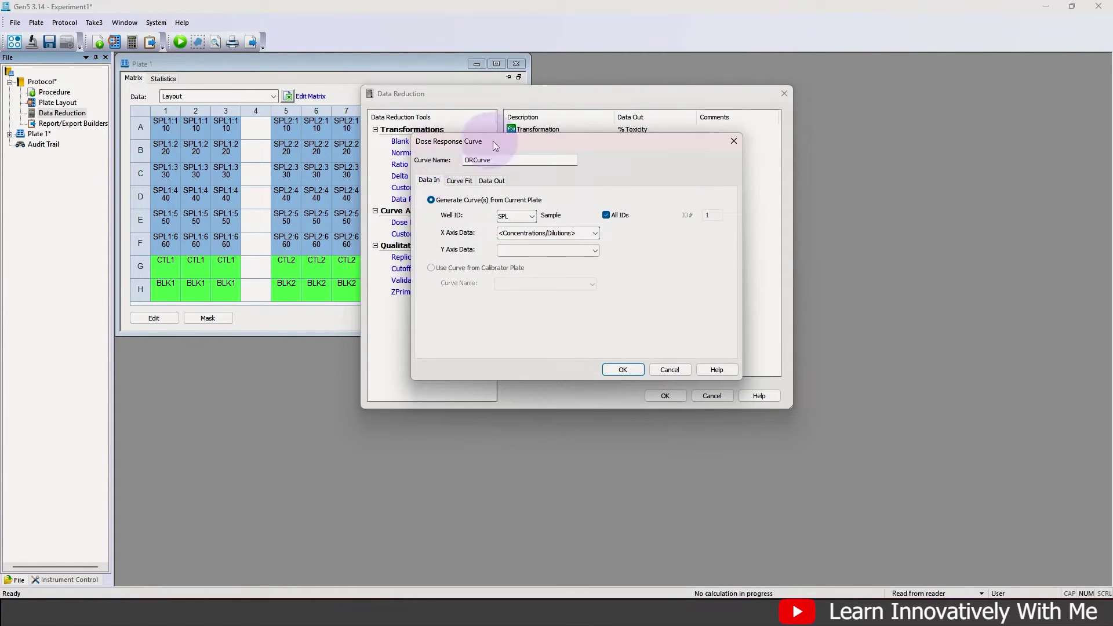
drag(493, 141, 603, 150)
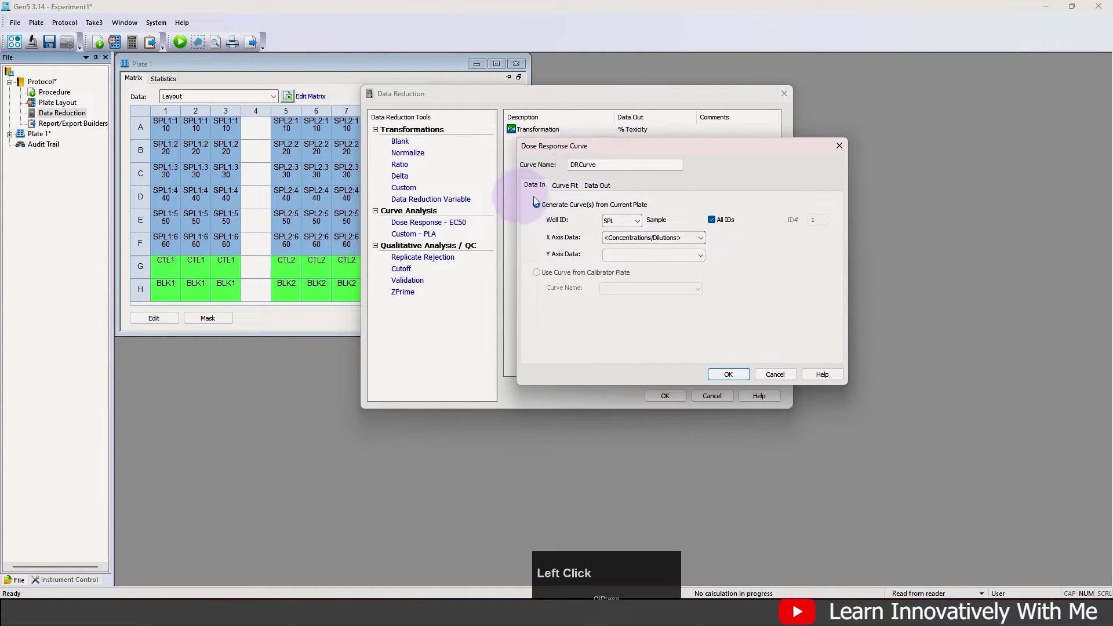
click(621, 221)
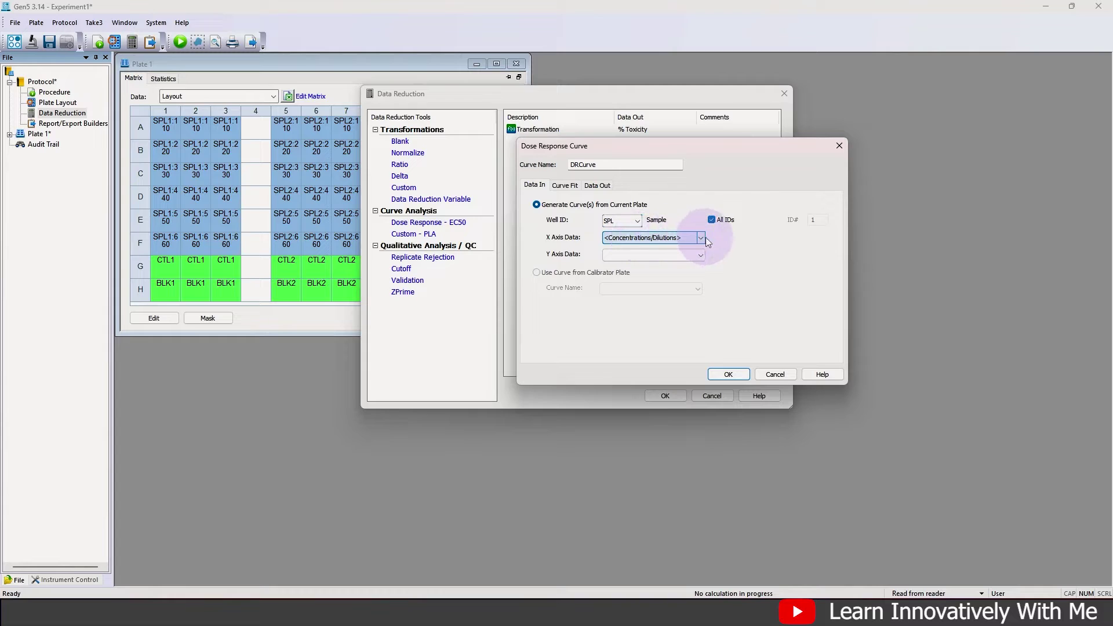
click(676, 256)
click(701, 259)
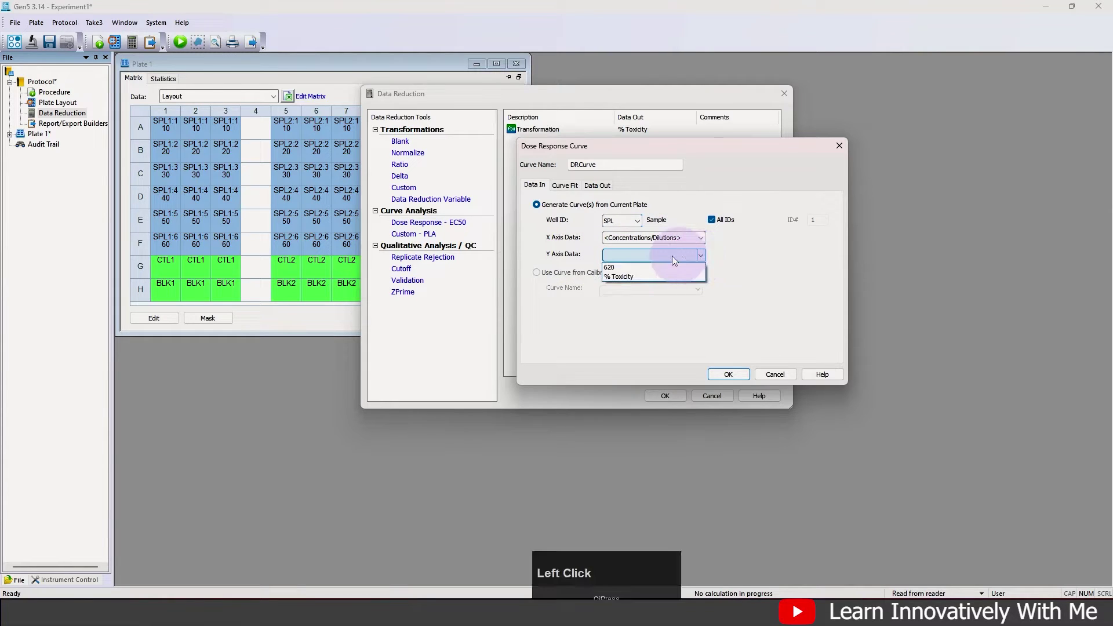
click(622, 281)
click(565, 185)
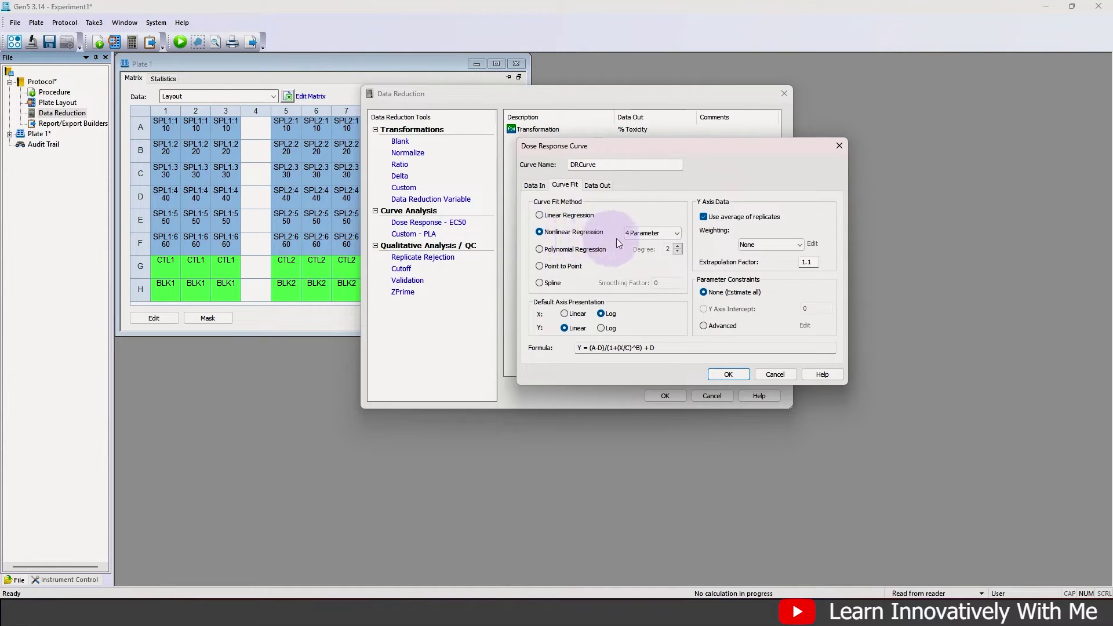
Accept the dose response curve with 4 Parameter nonlinear regression and a 50 Response % interpolation, and confirm the data reduction setup.
click(635, 237)
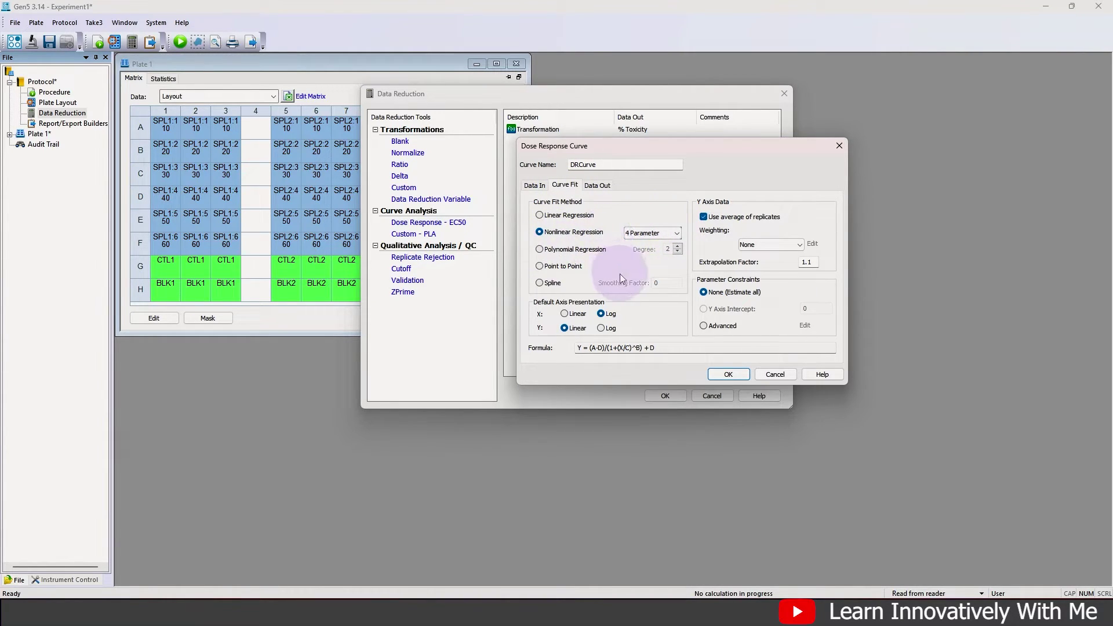
click(600, 186)
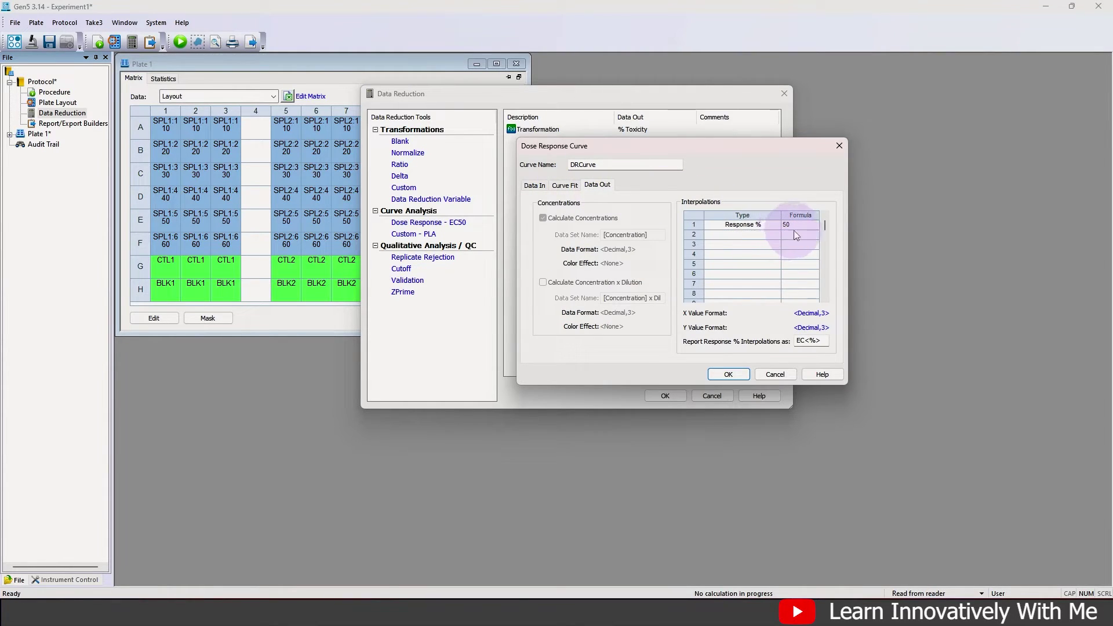
click(744, 378)
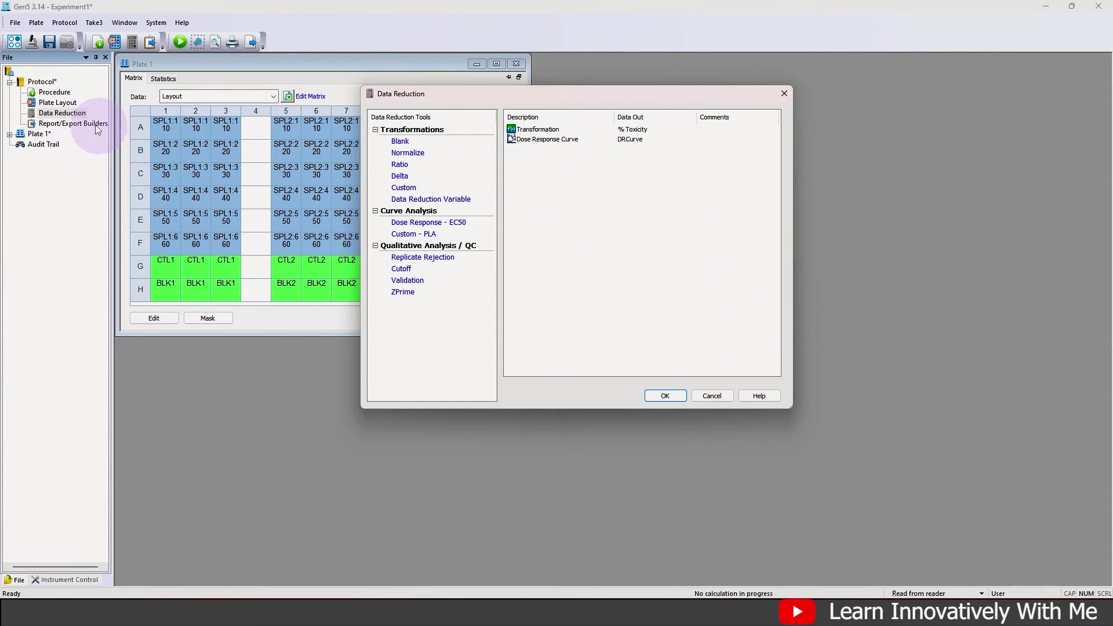
click(665, 396)
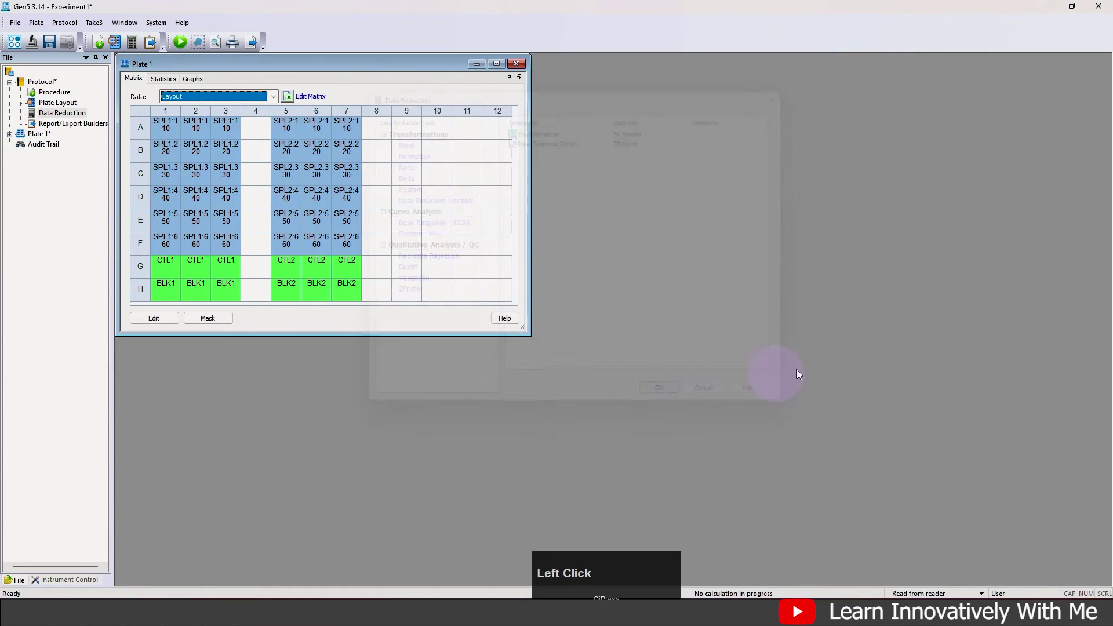
Create an Excel export named Export1 with Plate scope, Automatic content and Matrix as the general data format.
click(59, 125)
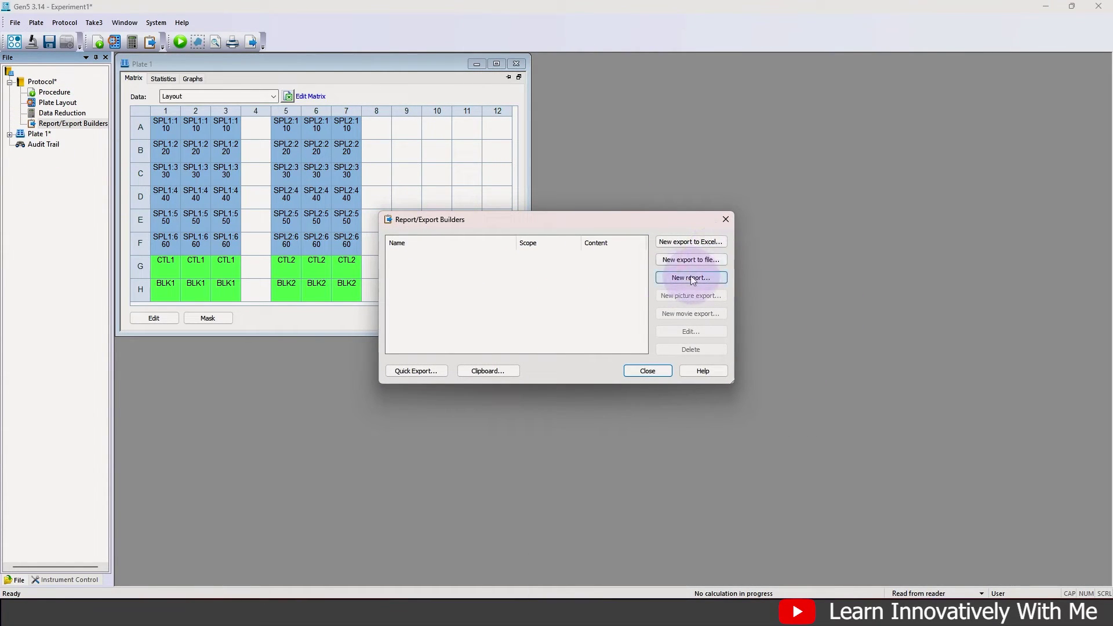
click(693, 241)
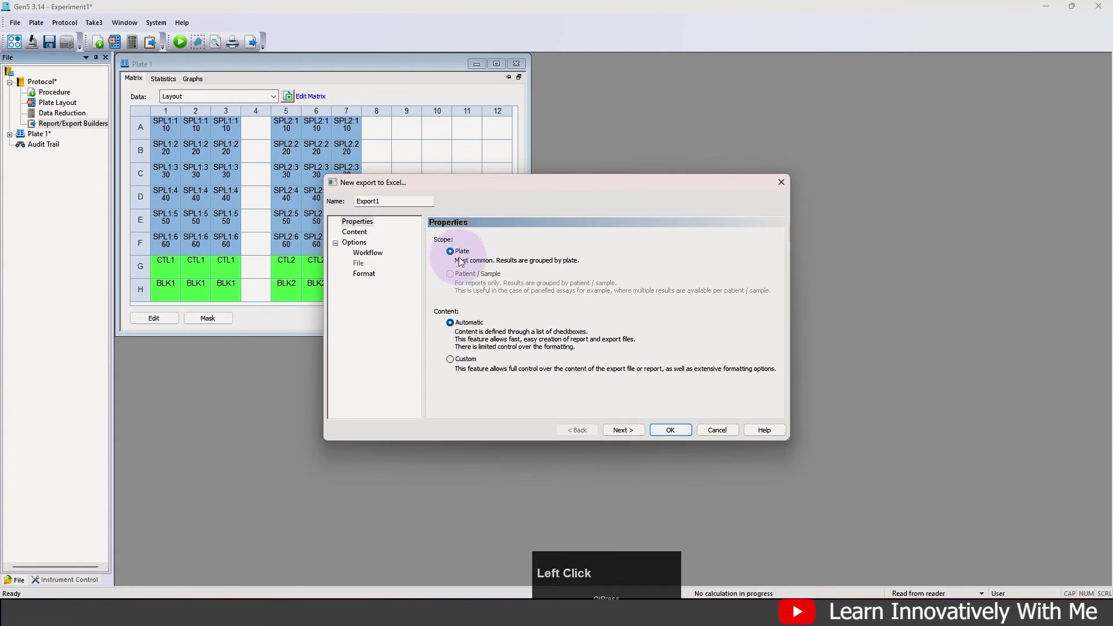
click(623, 429)
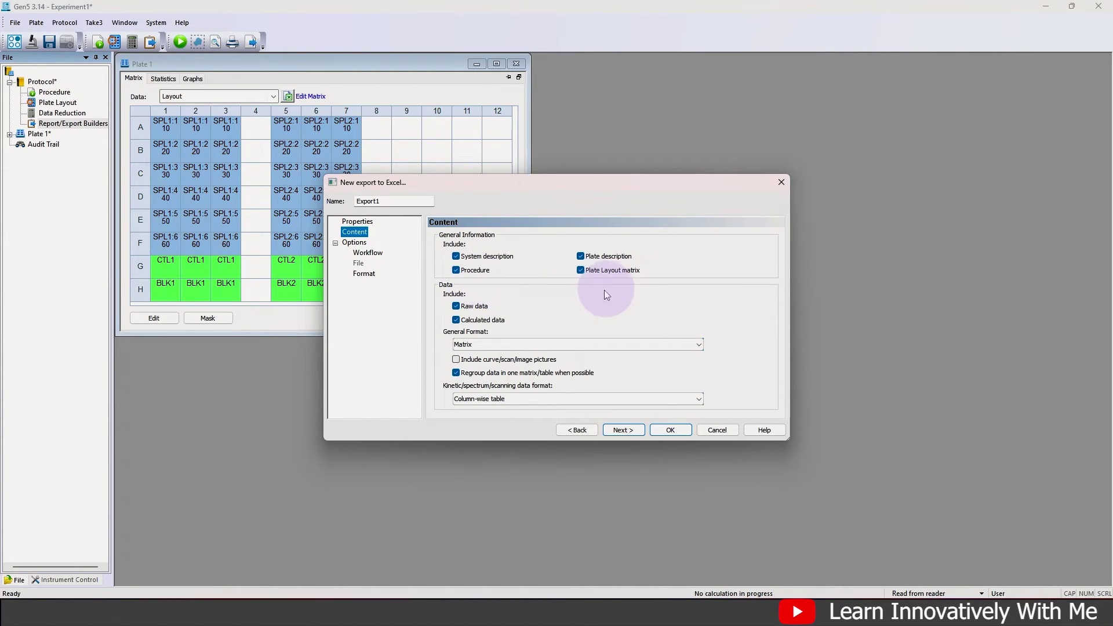
click(484, 345)
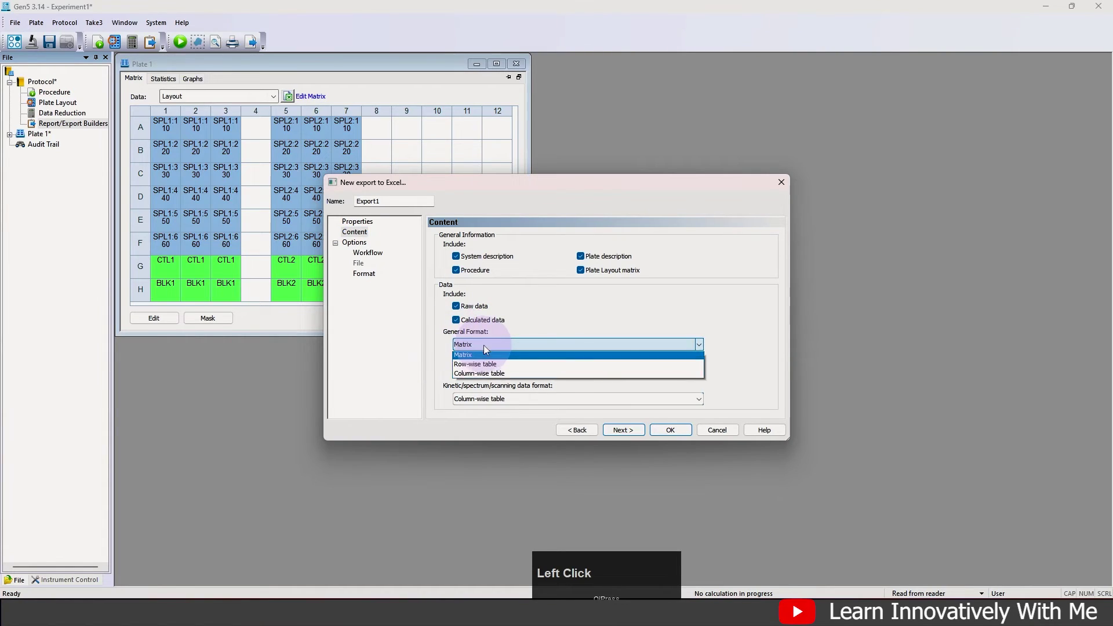
click(508, 346)
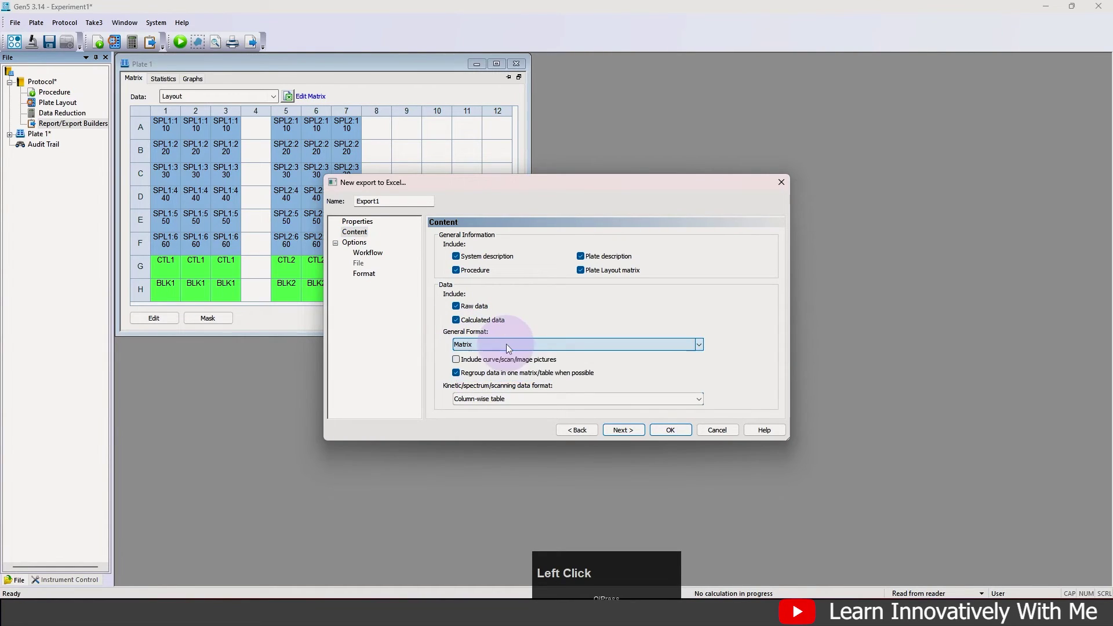
click(671, 431)
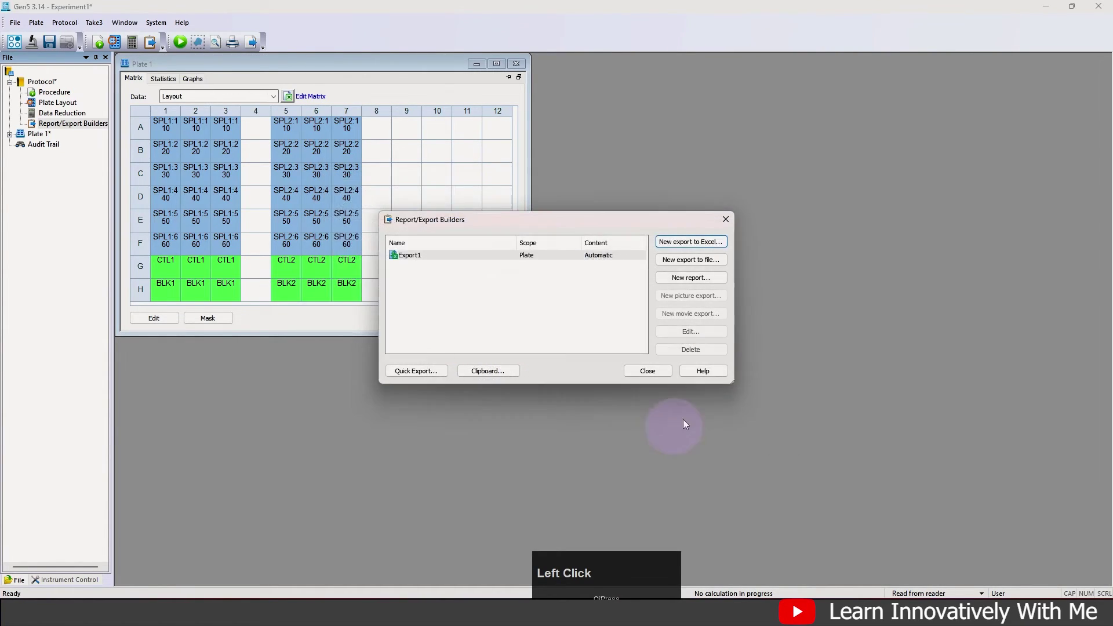
click(648, 371)
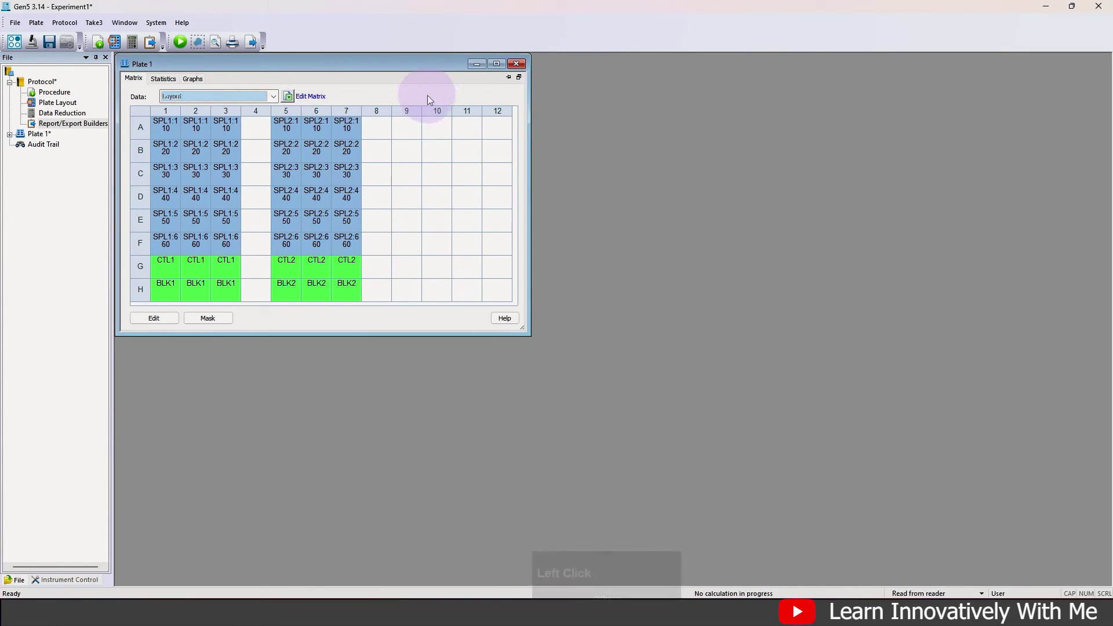
Show the 620 data set in the Plate 1 matrix.
click(269, 96)
click(218, 116)
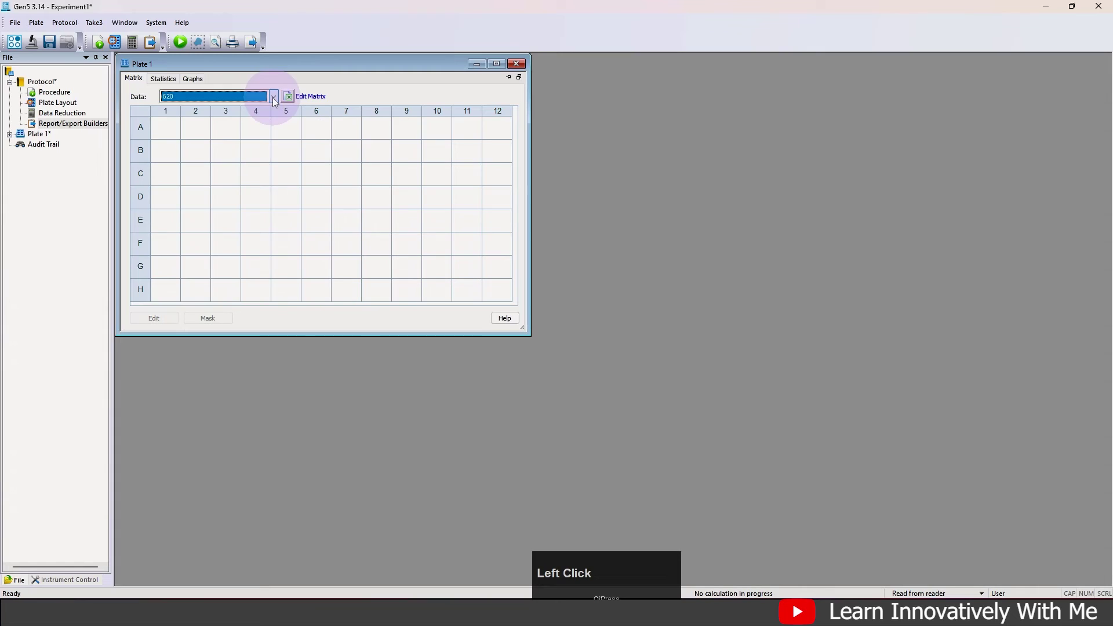
Switch to the IC50 (Toxicity) with data experiment and export its Plate 1 results to Excel.
click(1051, 9)
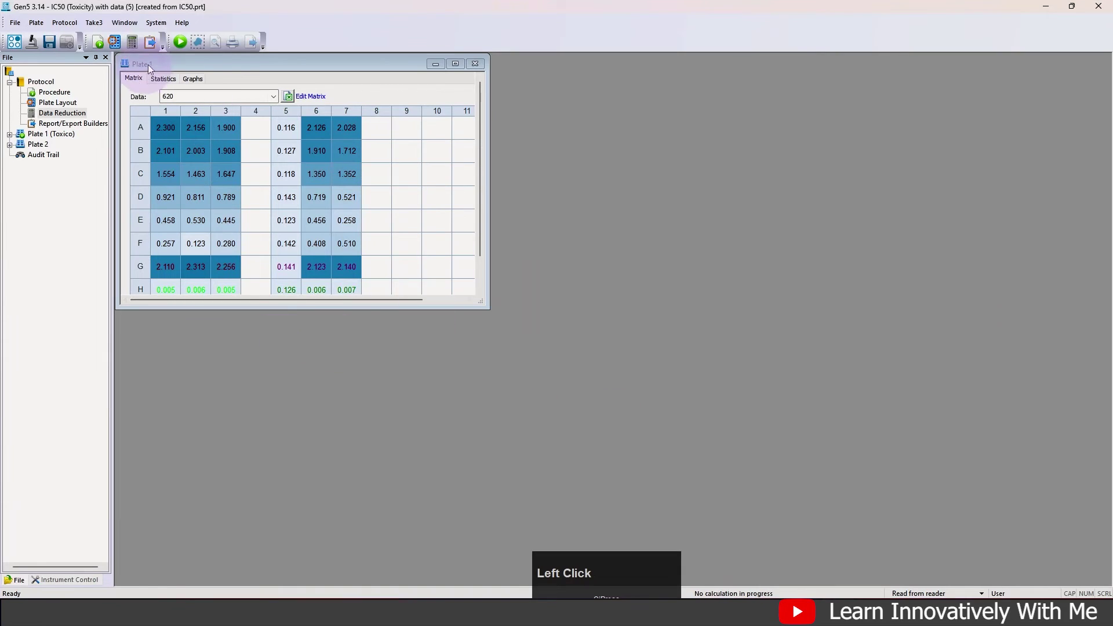
click(125, 138)
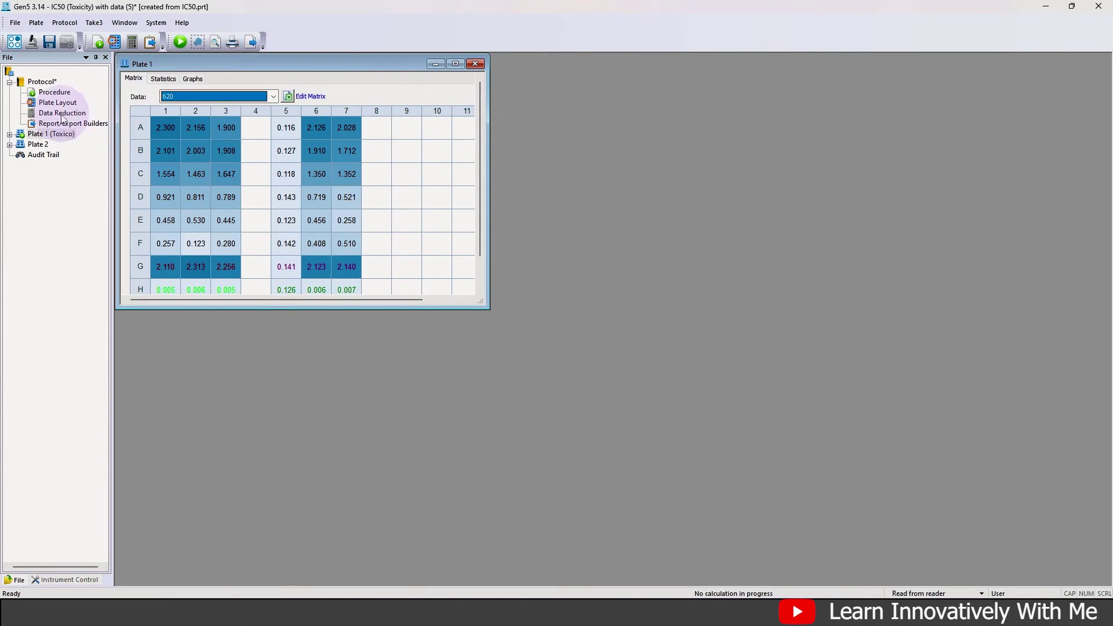
click(253, 43)
Review the exported sheet's experiment information, procedure details, plate layout and 620 and % Toxicity results.
scroll(205, 231, up, 5)
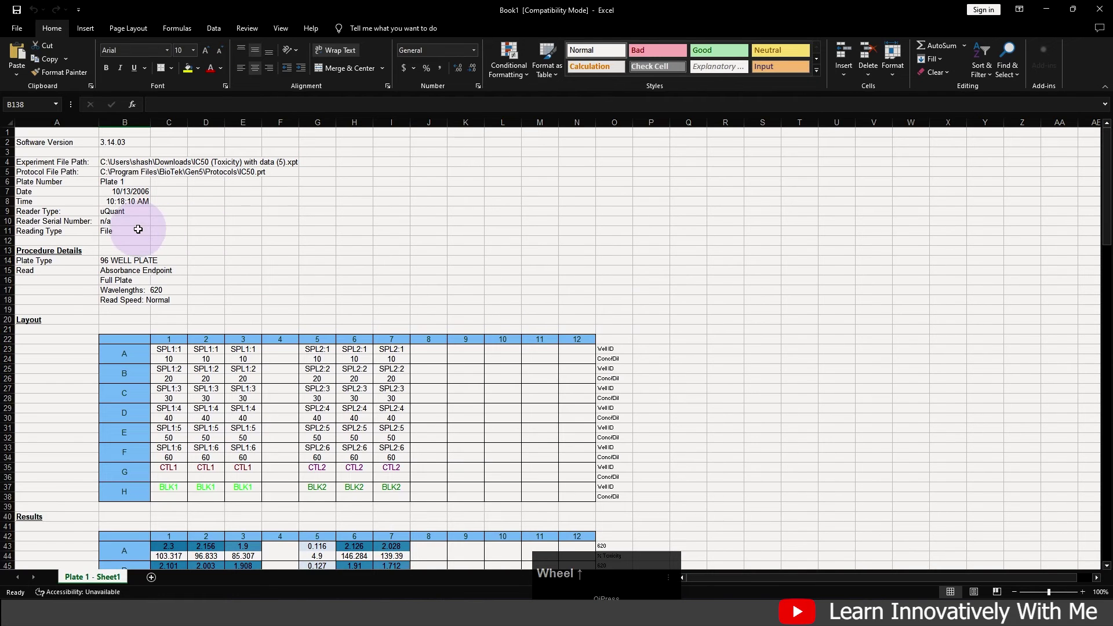
scroll(173, 250, down, 2)
scroll(174, 250, down, 3)
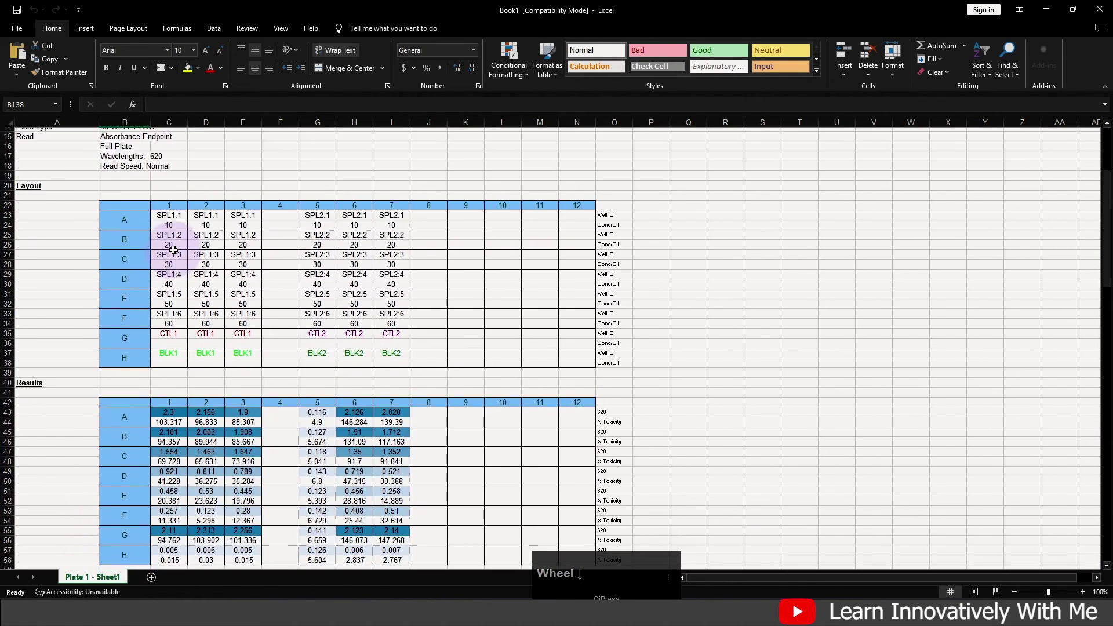
scroll(162, 238, up, 1)
scroll(80, 318, down, 6)
scroll(392, 298, down, 1)
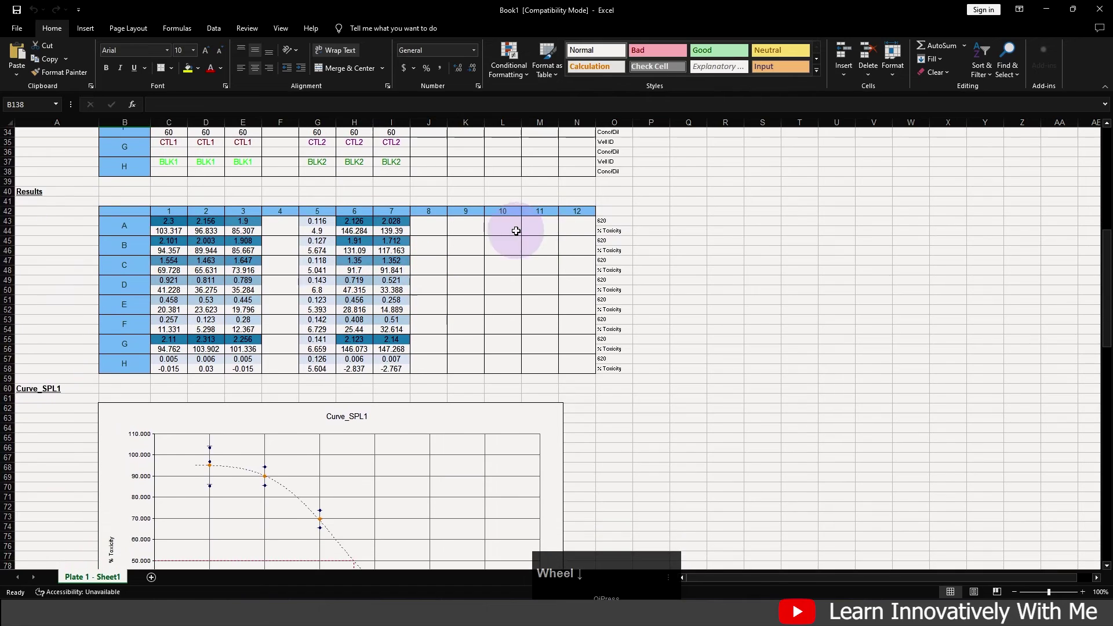
Examine the SPL1 and SPL2 dose response curves, the curve fitting results and the curve interpolations in the exported sheet.
scroll(183, 244, down, 7)
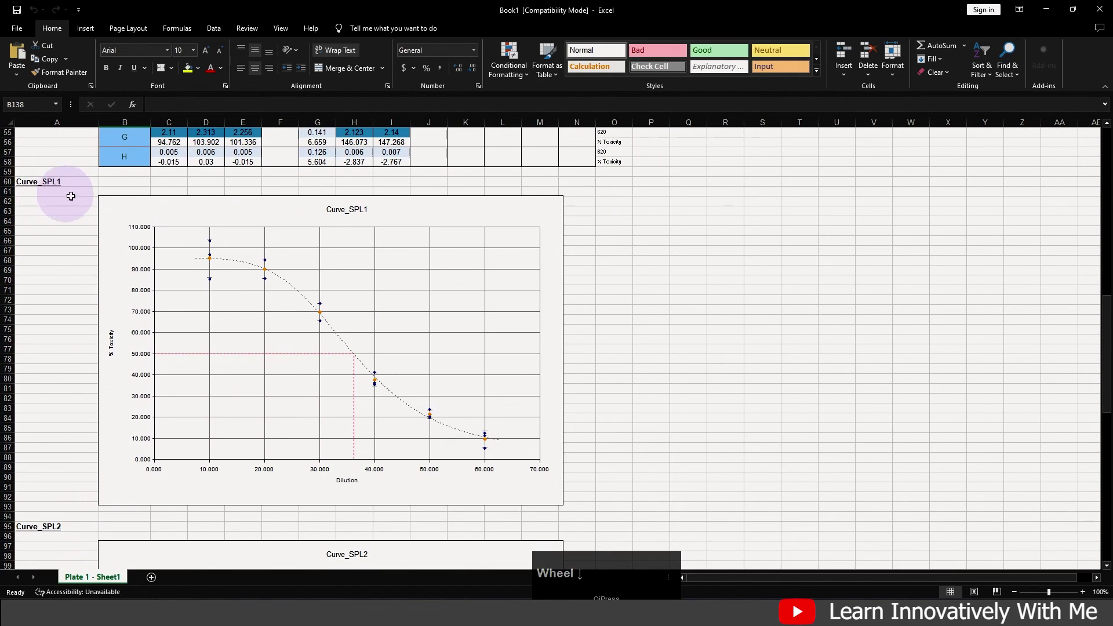
scroll(421, 418, down, 1)
scroll(421, 418, down, 1)
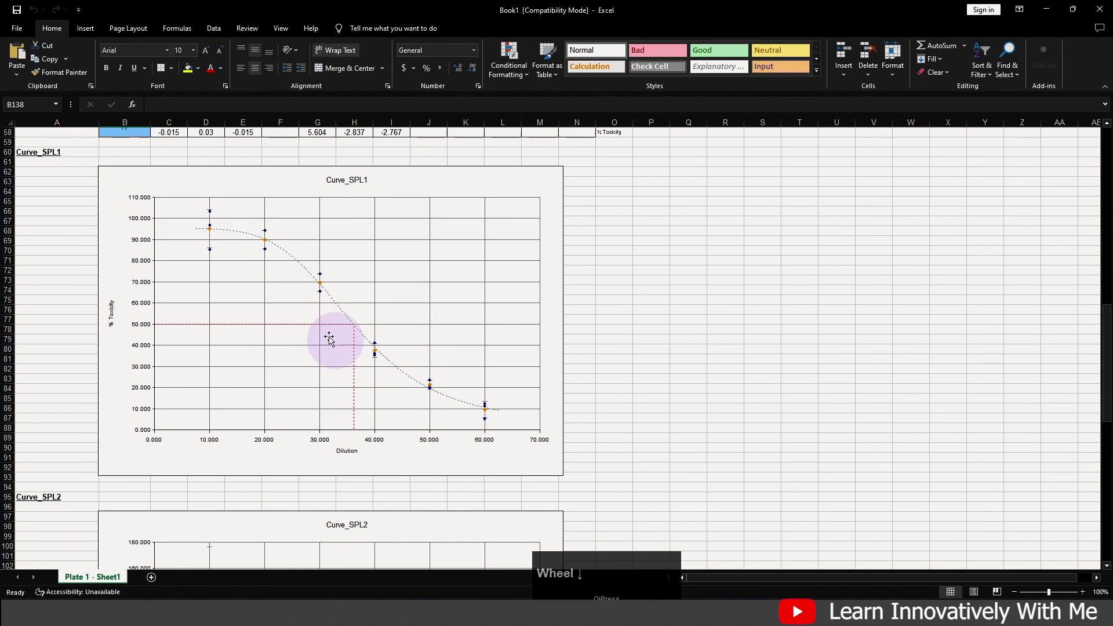
scroll(325, 328, down, 13)
scroll(328, 330, down, 5)
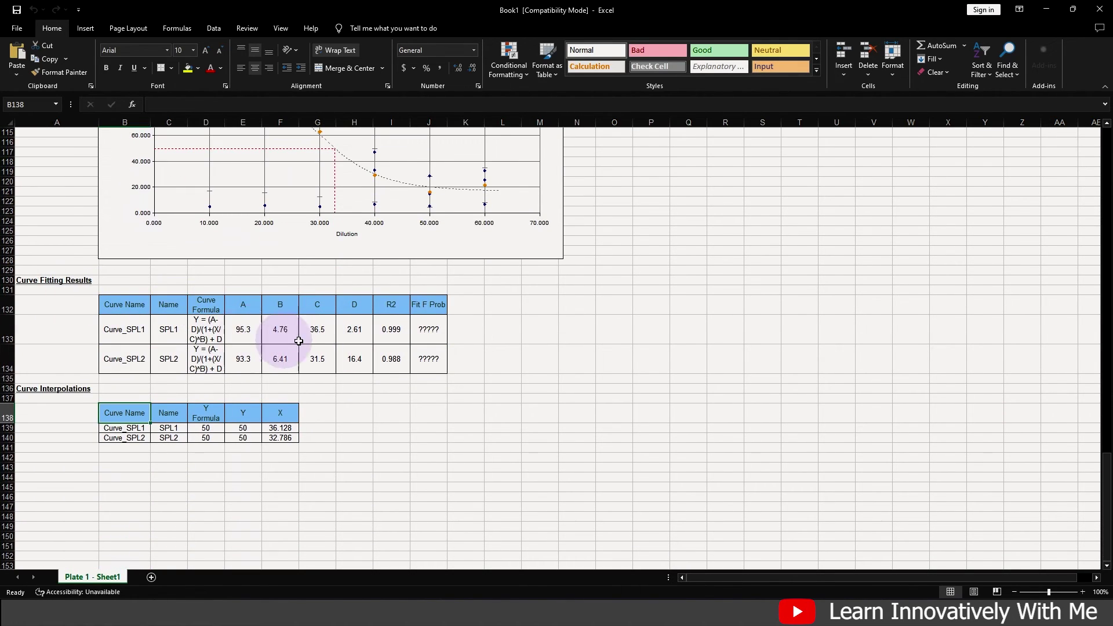
scroll(7, 467, up, 2)
scroll(74, 455, down, 2)
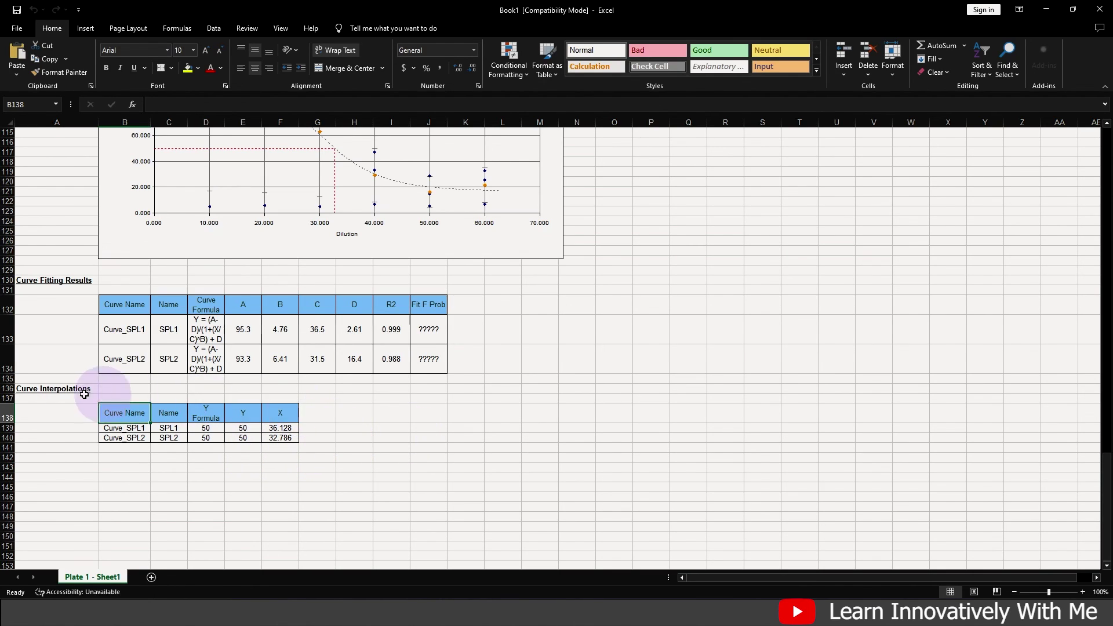
scroll(442, 355, up, 7)
scroll(442, 355, up, 14)
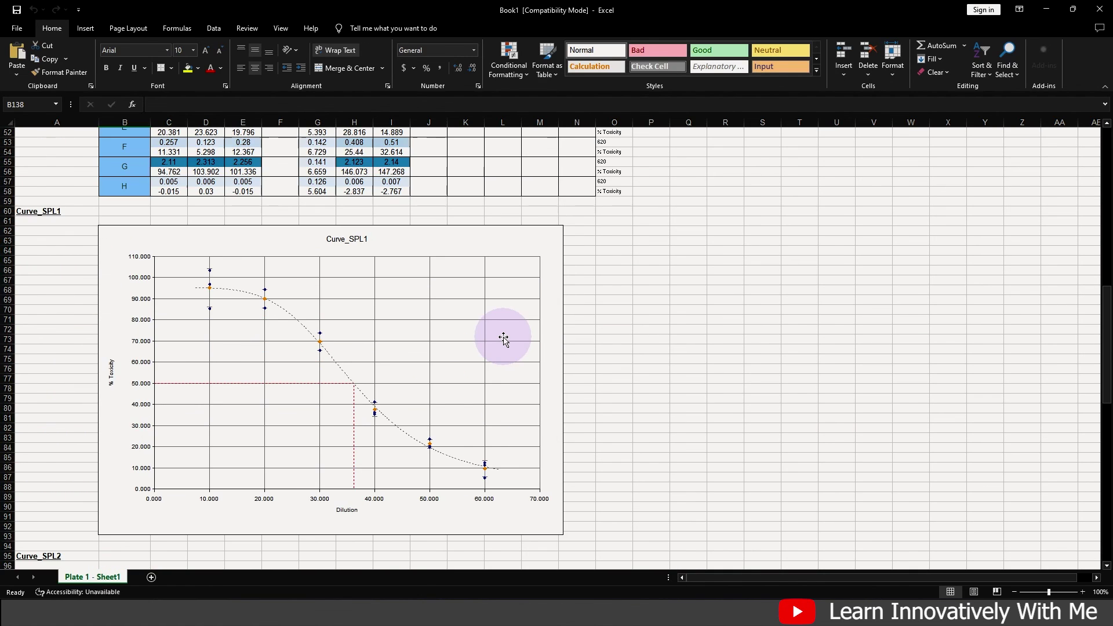